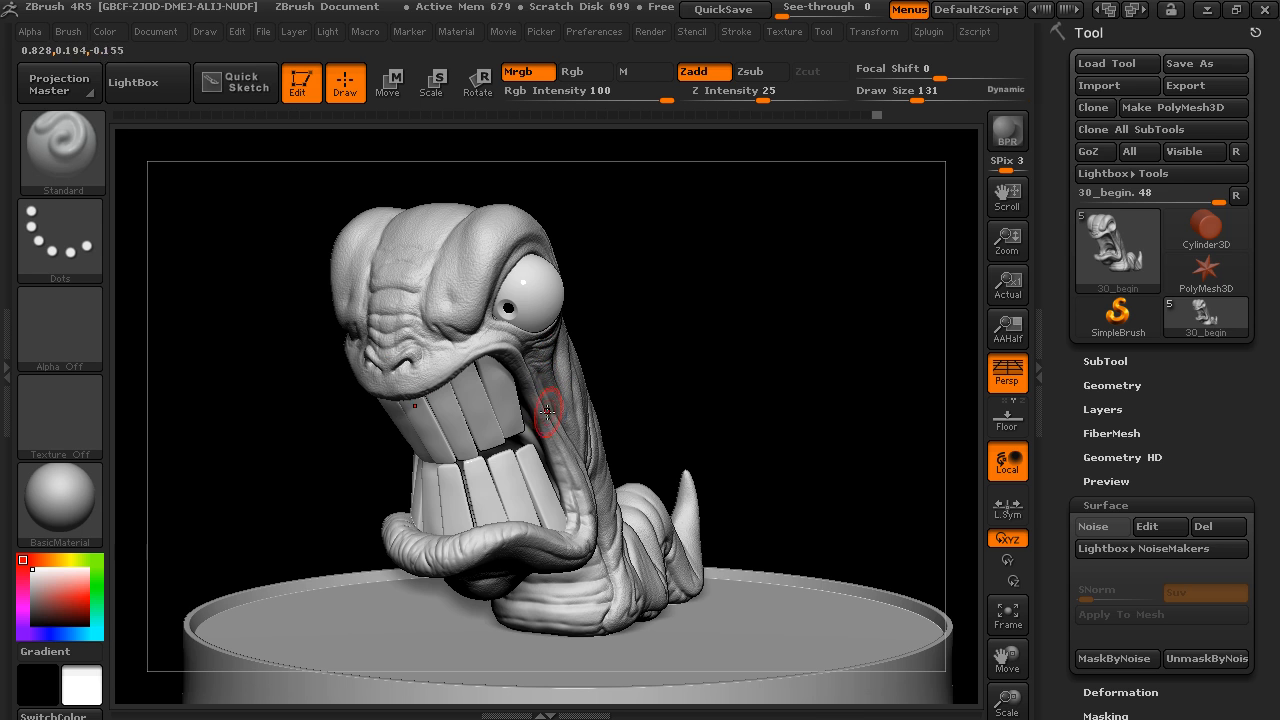
# Isolate the worm creature's body, hiding its eyes, teeth and the round pedestal
pyautogui.moveTo(798, 445); pyautogui.dragTo(777, 417)
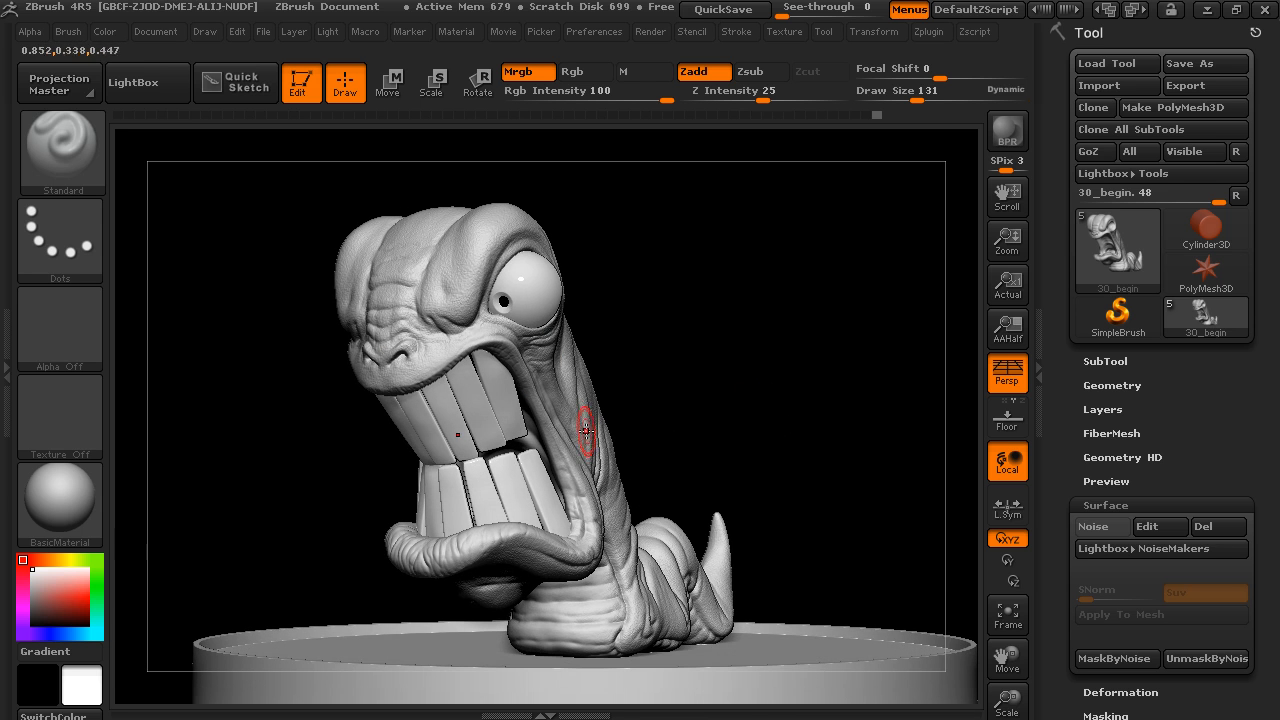
pyautogui.moveTo(748, 437); pyautogui.dragTo(710, 430)
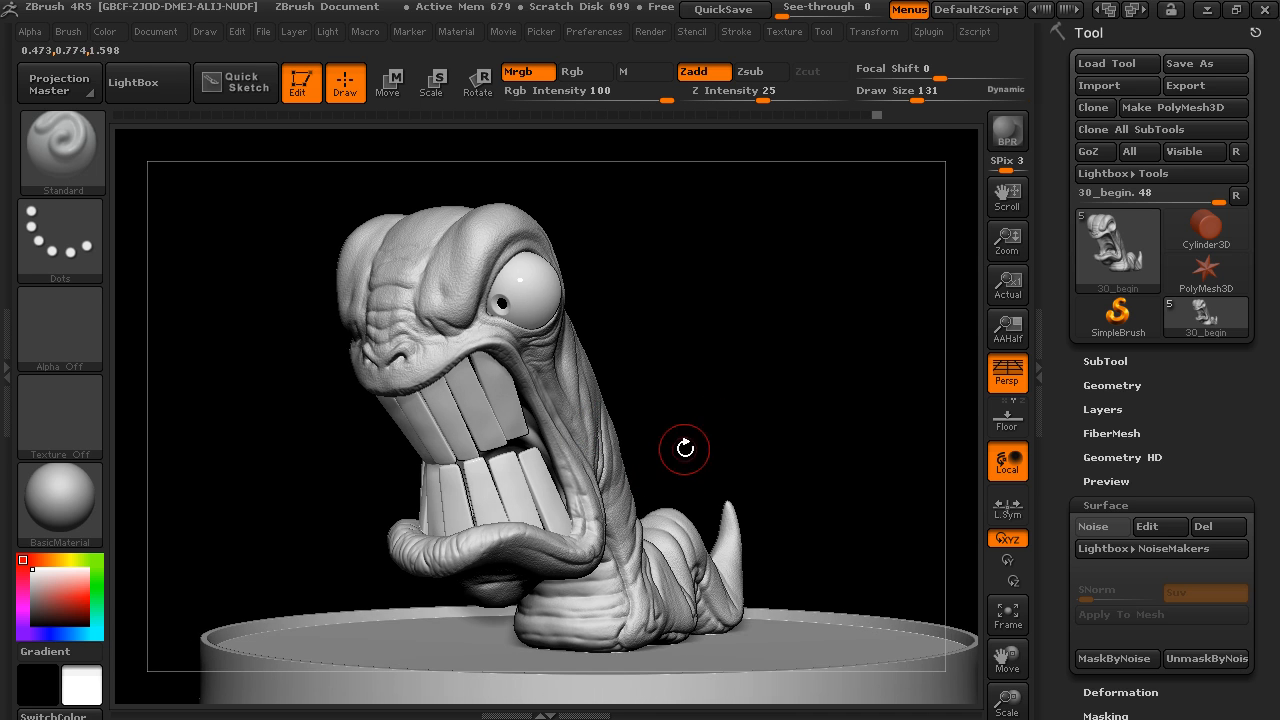
pyautogui.moveTo(686, 428); pyautogui.dragTo(689, 437)
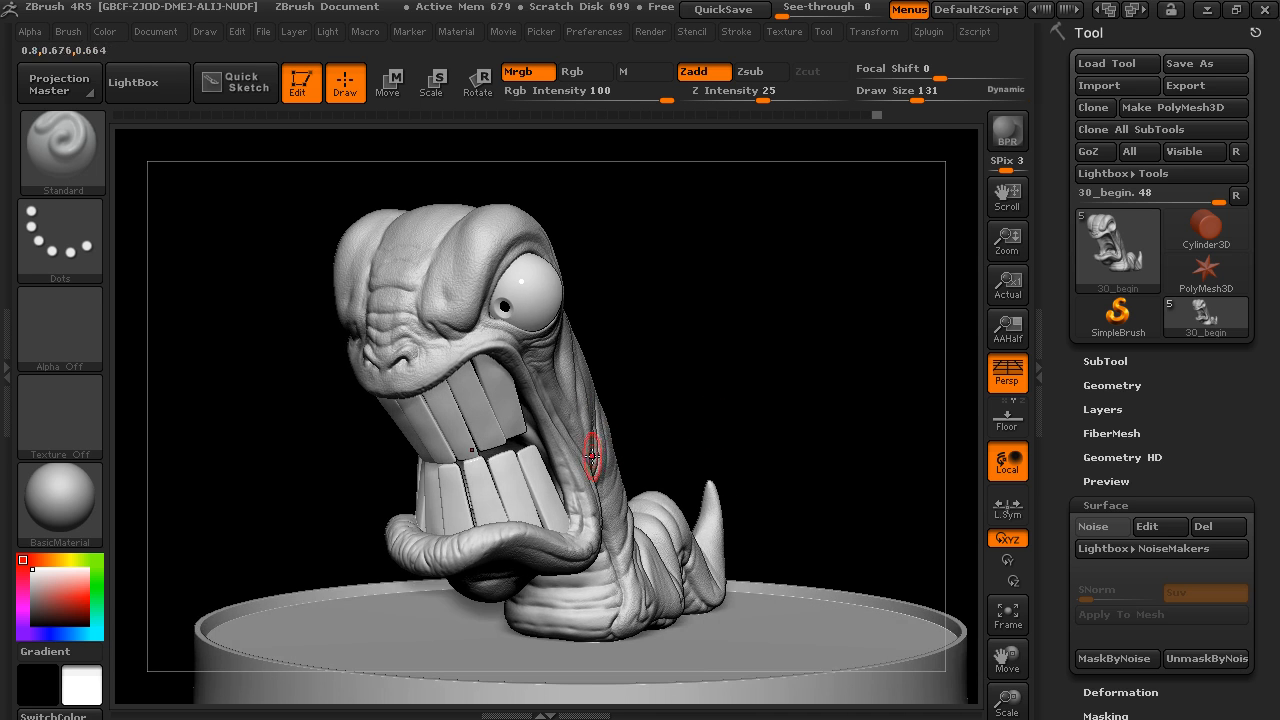
pyautogui.moveTo(693, 376)
pyautogui.mouseDown()
pyautogui.moveTo(635, 385)
pyautogui.moveTo(695, 381)
pyautogui.mouseUp()
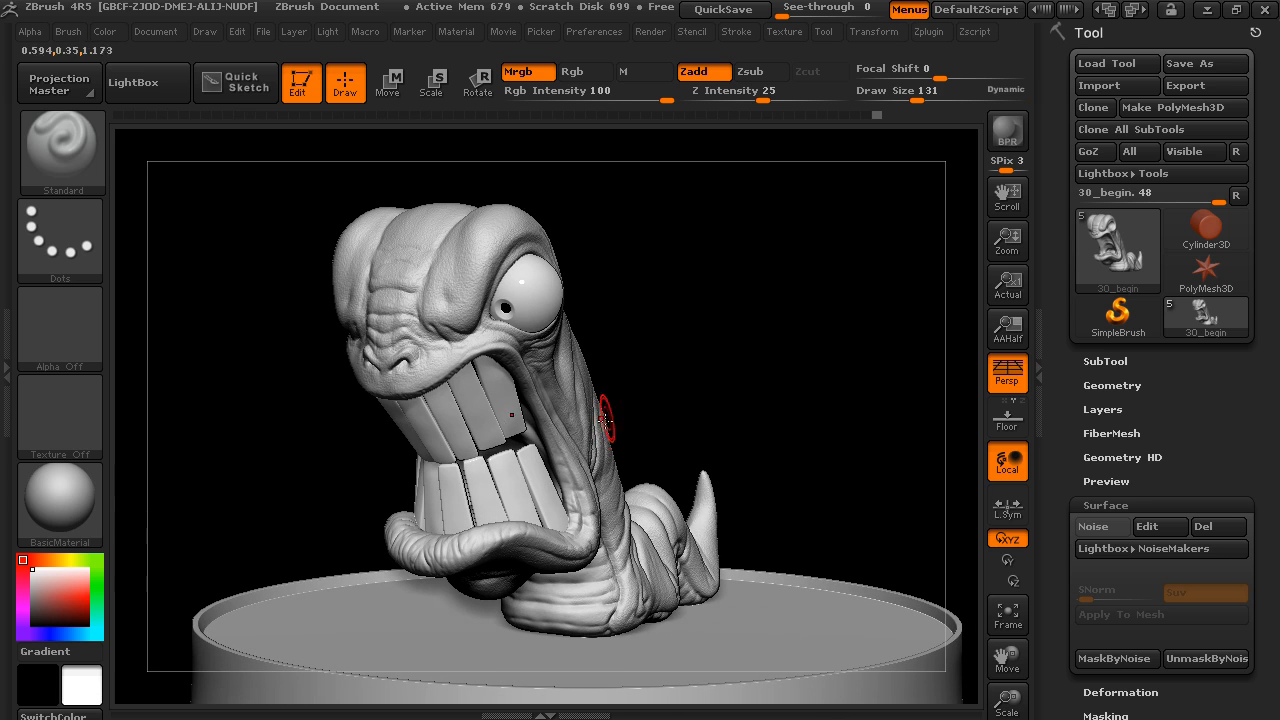
pyautogui.click(882, 32)
pyautogui.click(948, 432)
pyautogui.moveTo(743, 426); pyautogui.dragTo(783, 406)
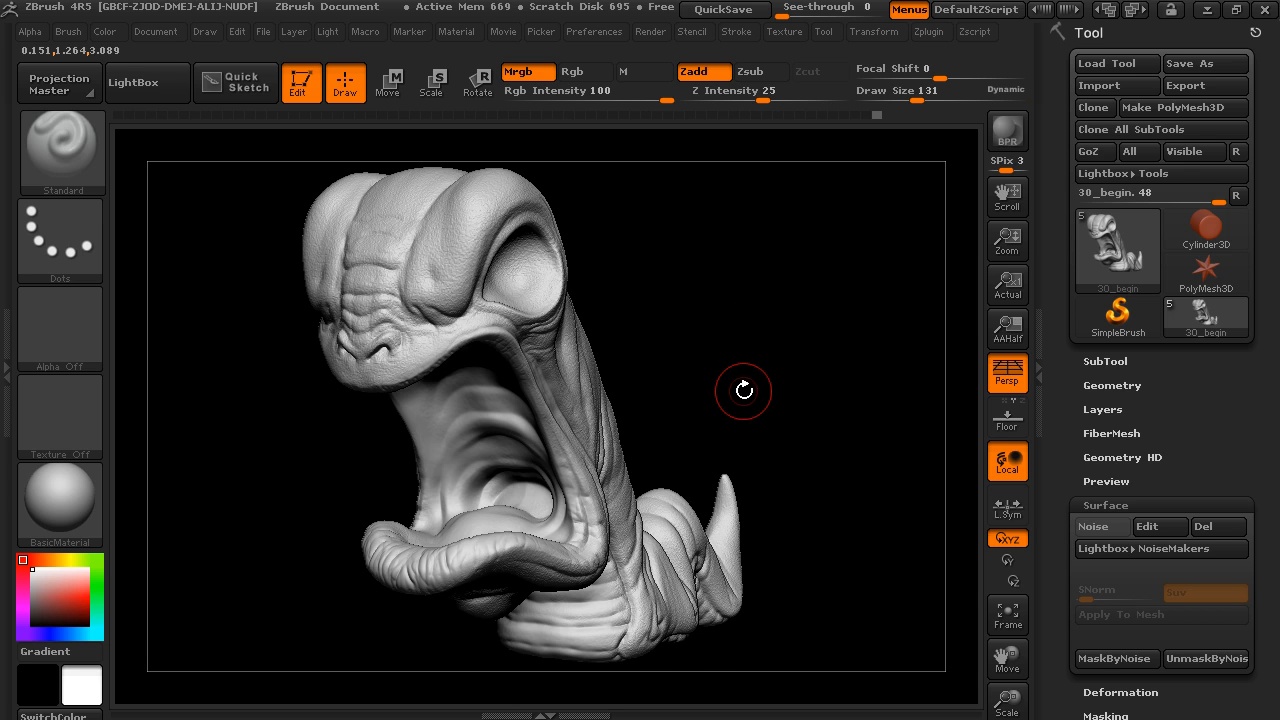
# Choose a salmon skin colour of R 203, G 129, B 108 and the SkinShade4 material
pyautogui.moveTo(750, 398)
pyautogui.mouseDown()
pyautogui.moveTo(723, 394)
pyautogui.moveTo(741, 398)
pyautogui.mouseUp()
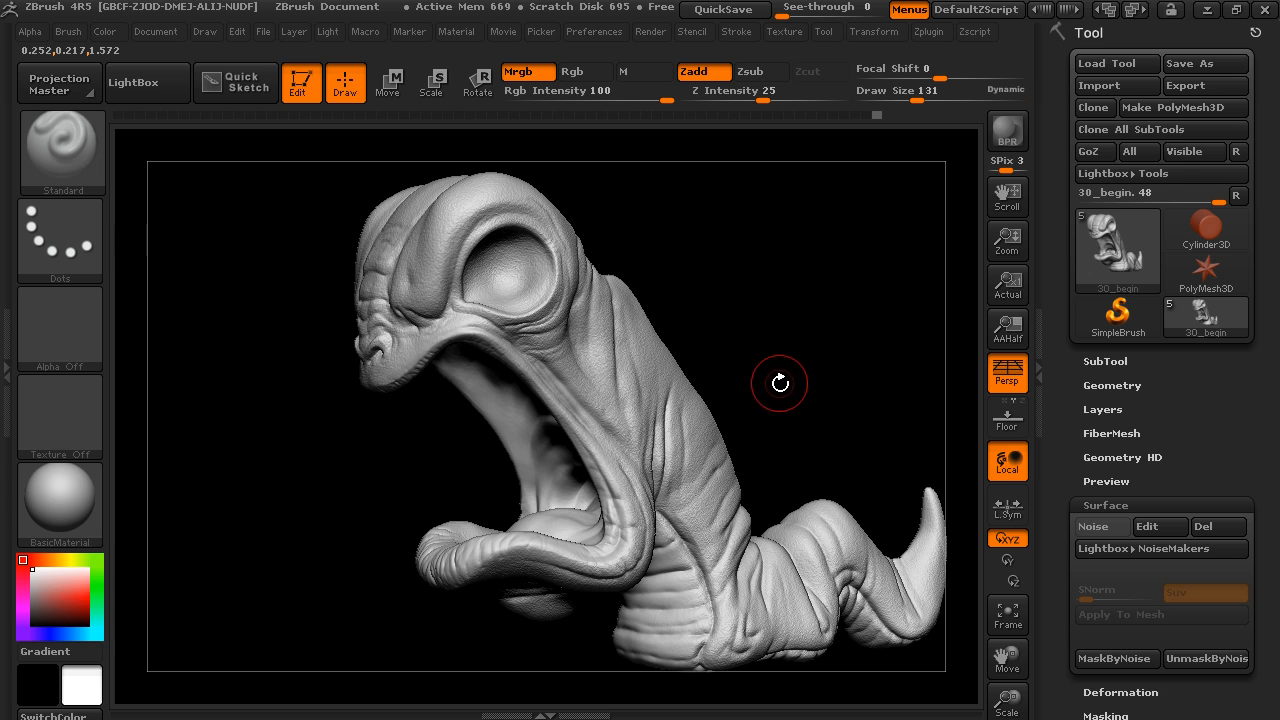
pyautogui.moveTo(794, 371); pyautogui.dragTo(781, 426)
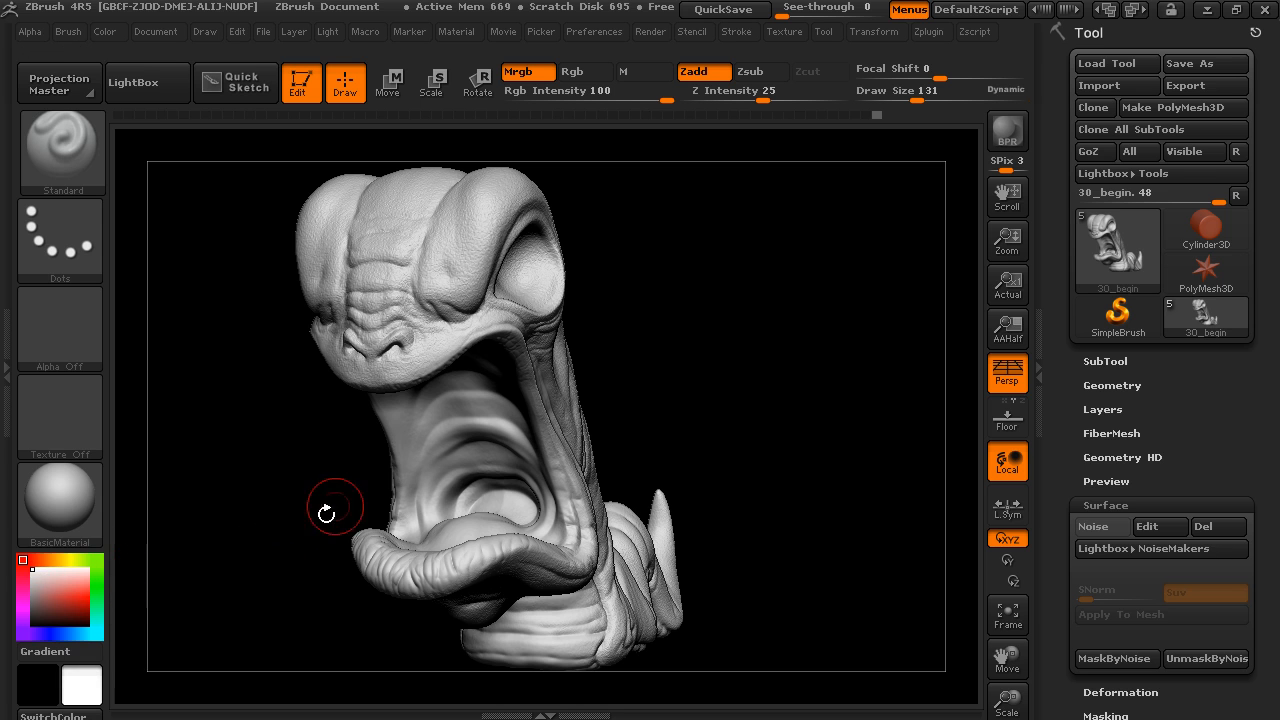
pyautogui.click(49, 562)
pyautogui.moveTo(47, 588)
pyautogui.mouseDown()
pyautogui.moveTo(60, 590)
pyautogui.moveTo(44, 561)
pyautogui.moveTo(58, 590)
pyautogui.mouseUp()
pyautogui.moveTo(780, 448)
pyautogui.mouseDown()
pyautogui.moveTo(771, 417)
pyautogui.moveTo(786, 417)
pyautogui.moveTo(754, 391)
pyautogui.moveTo(730, 327)
pyautogui.mouseUp()
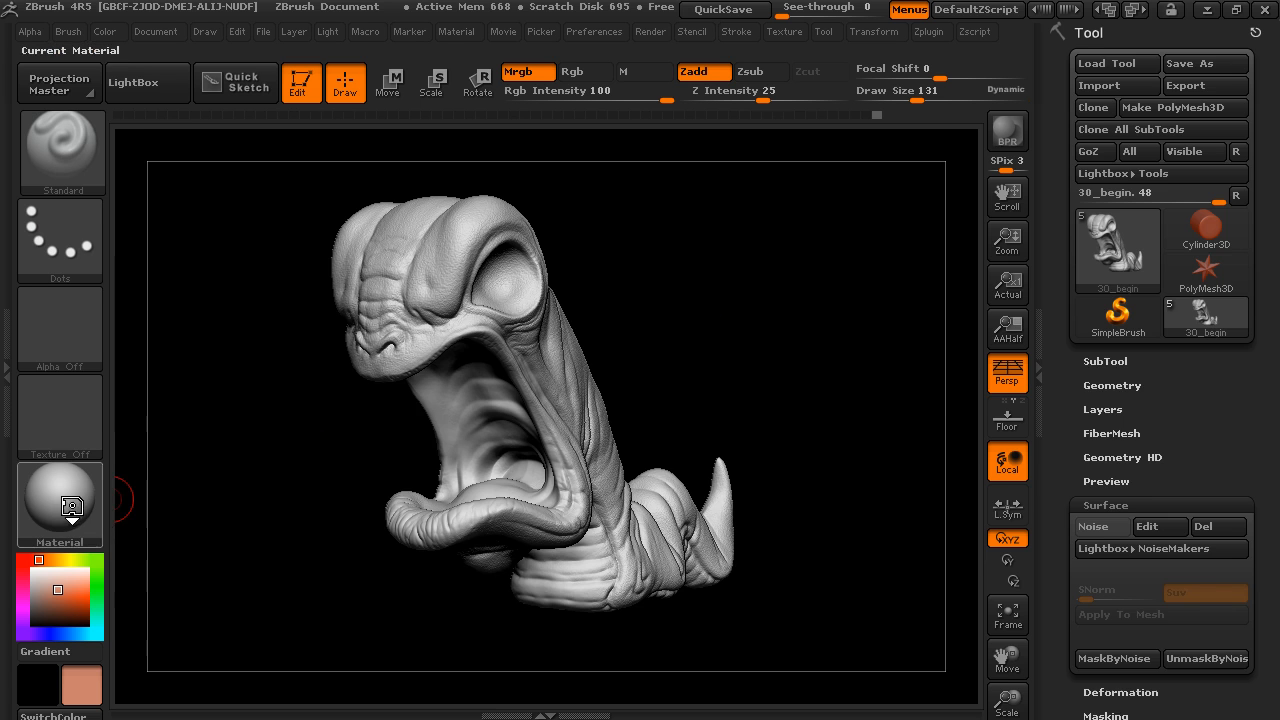
pyautogui.click(98, 497)
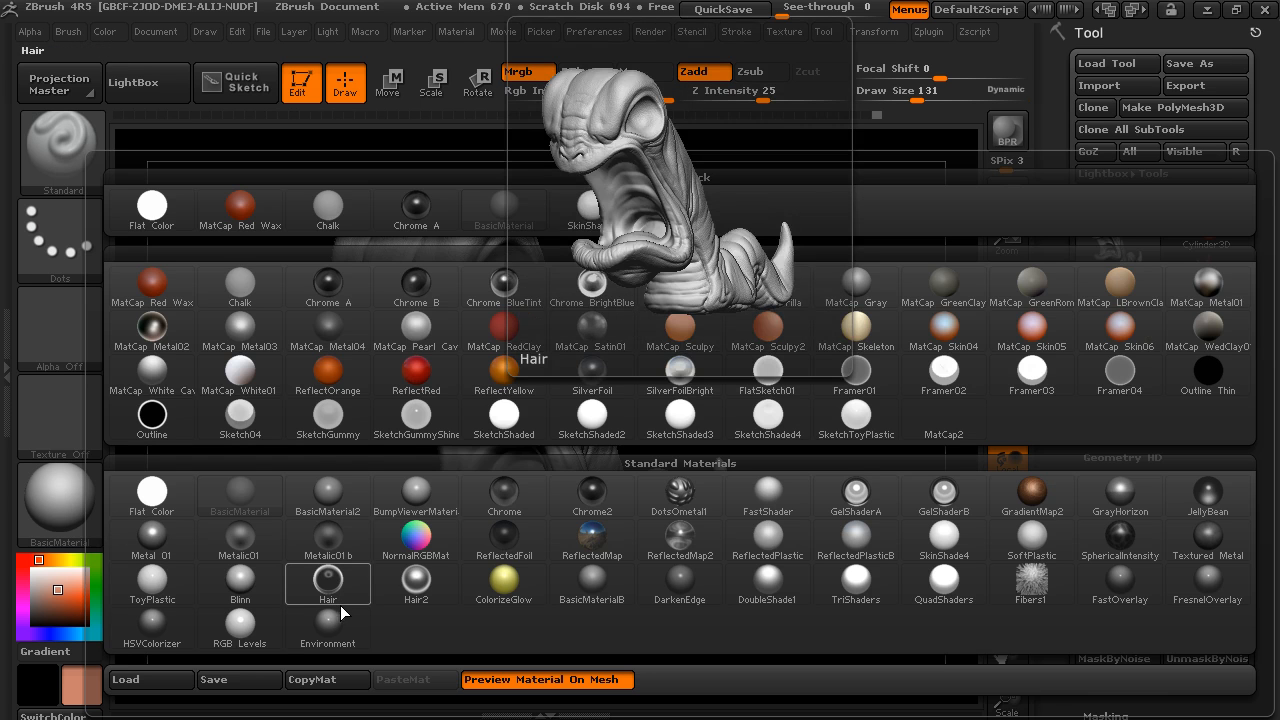
pyautogui.click(944, 545)
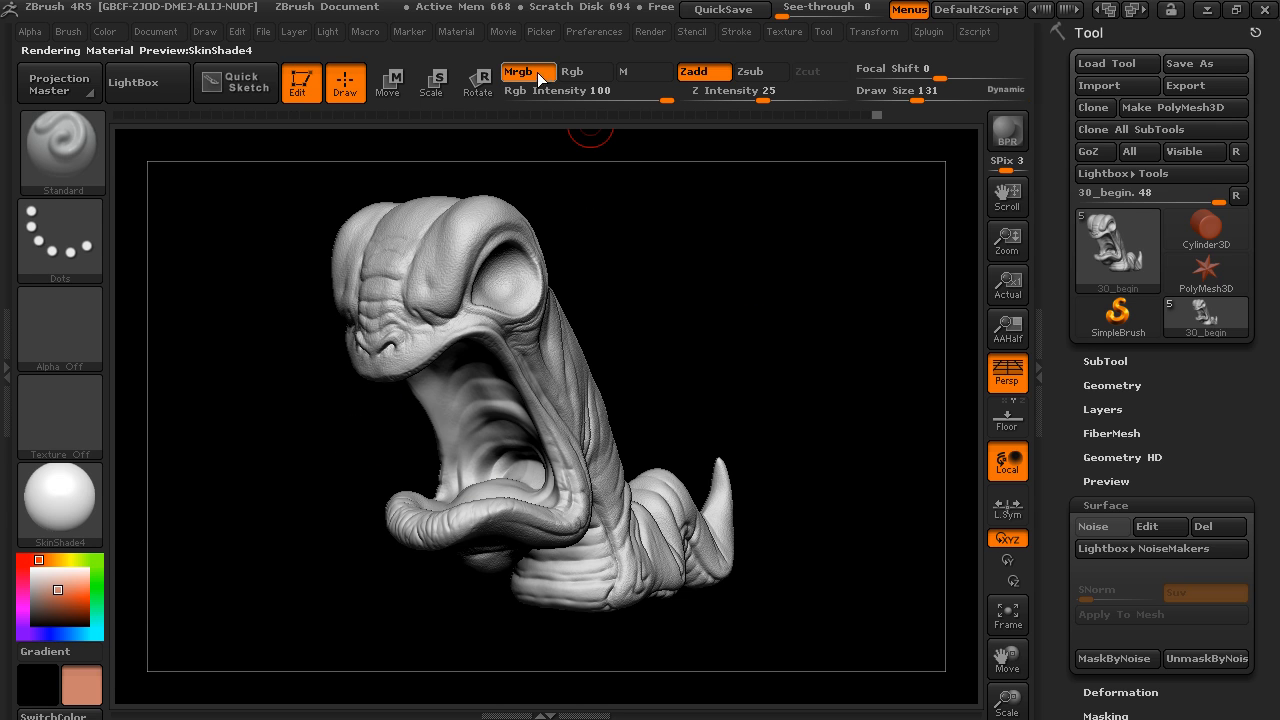
# Fill the entire worm body with the current colour and material
pyautogui.click(104, 31)
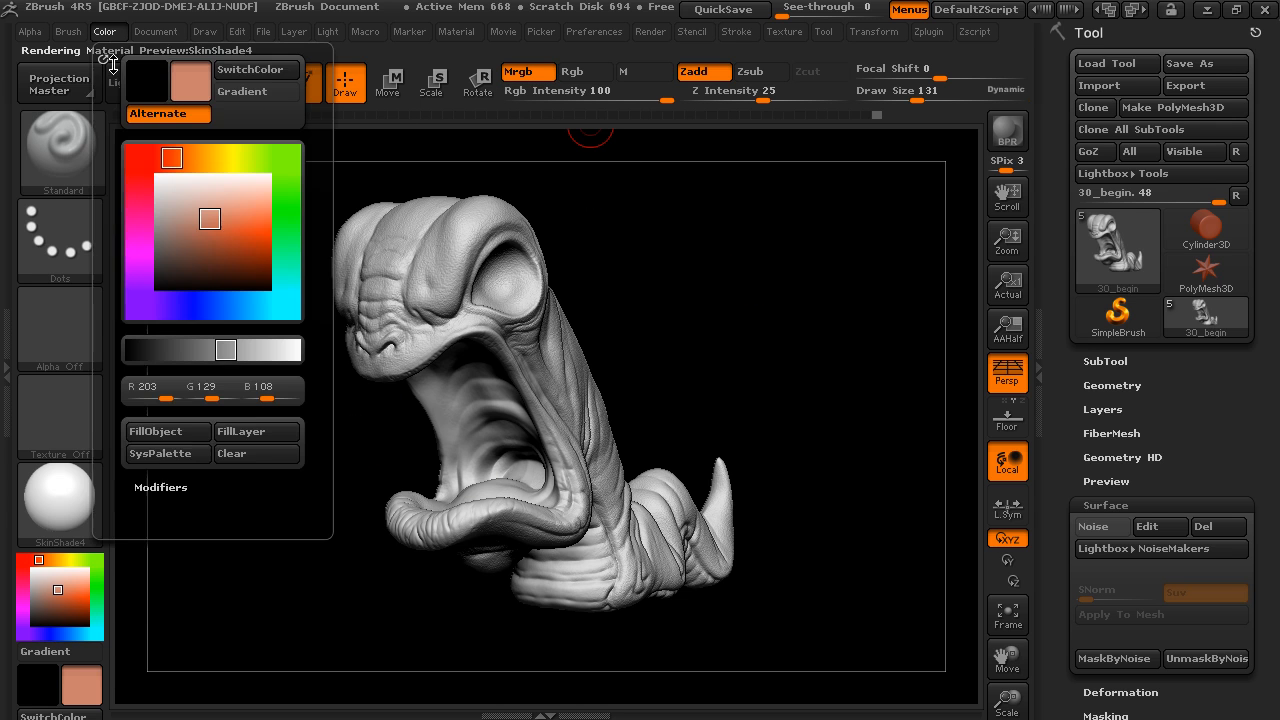
pyautogui.click(155, 431)
pyautogui.moveTo(743, 420); pyautogui.dragTo(749, 363)
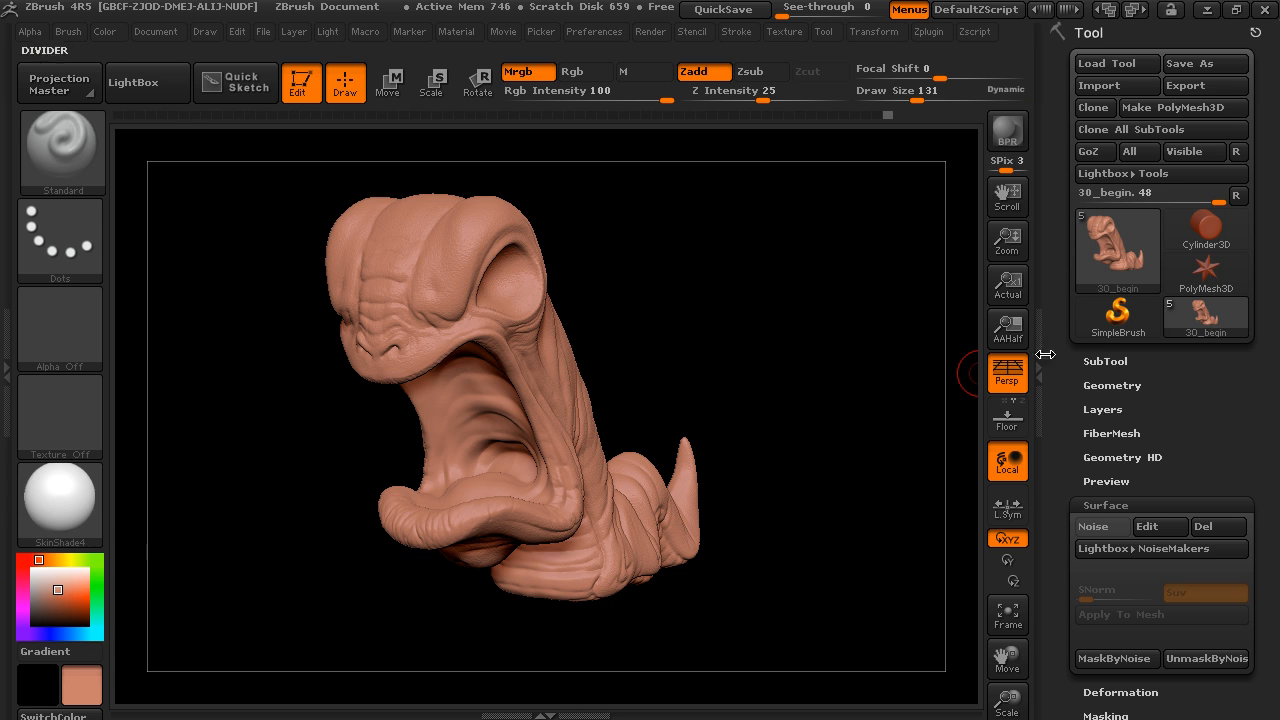
# Set the Standard brush to apply only dark brown colour, with Rgb on and Zadd off
pyautogui.moveTo(728, 372)
pyautogui.mouseDown()
pyautogui.moveTo(780, 374)
pyautogui.moveTo(697, 437)
pyautogui.moveTo(766, 389)
pyautogui.moveTo(354, 563)
pyautogui.mouseUp()
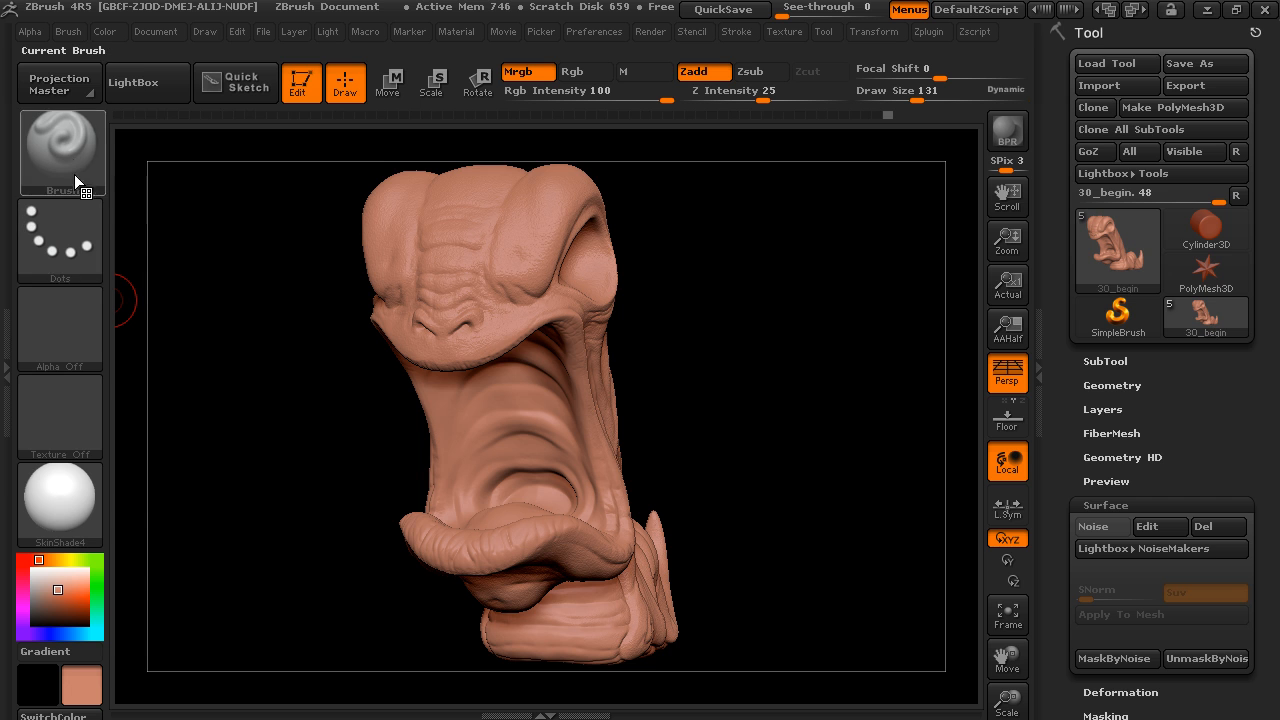
pyautogui.moveTo(66, 604); pyautogui.dragTo(66, 617)
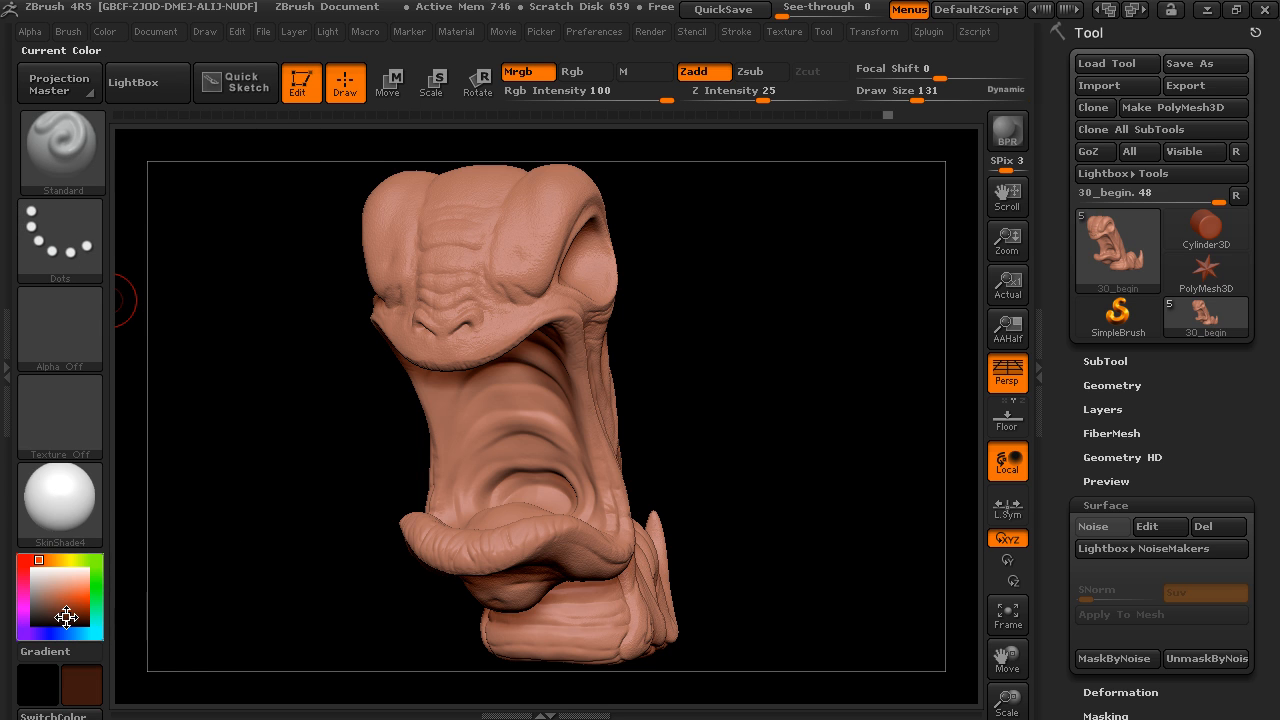
pyautogui.keyDown('shift'); pyautogui.moveTo(780, 422); pyautogui.dragTo(786, 394); pyautogui.keyUp('shift')
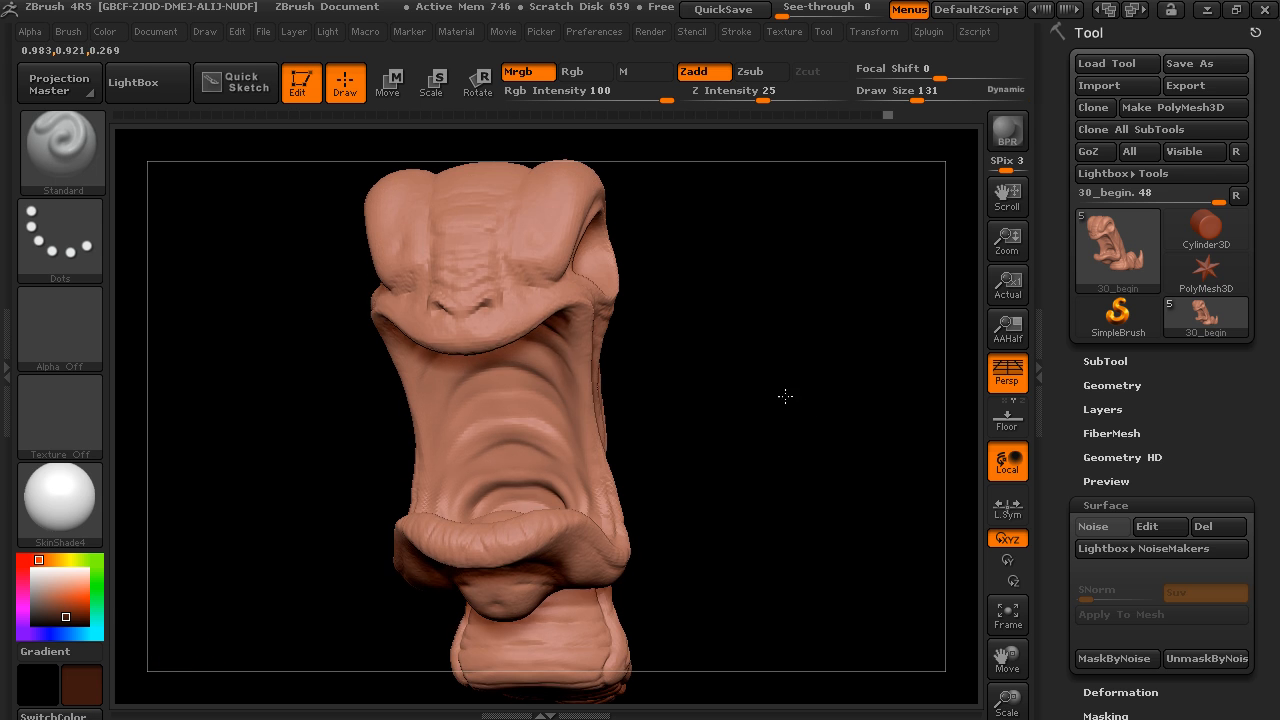
pyautogui.click(578, 72)
pyautogui.moveTo(708, 382)
pyautogui.mouseDown()
pyautogui.moveTo(723, 357)
pyautogui.moveTo(640, 291)
pyautogui.mouseUp()
pyautogui.click(712, 78)
# Paint the inside of the mouth dark brown, covering the palate, side walls and throat
pyautogui.moveTo(540, 310)
pyautogui.mouseDown()
pyautogui.moveTo(545, 288)
pyautogui.moveTo(549, 300)
pyautogui.moveTo(498, 299)
pyautogui.mouseUp()
pyautogui.moveTo(661, 335); pyautogui.dragTo(689, 246)
pyautogui.moveTo(534, 280)
pyautogui.mouseDown()
pyautogui.moveTo(536, 257)
pyautogui.moveTo(490, 270)
pyautogui.moveTo(515, 285)
pyautogui.moveTo(463, 287)
pyautogui.mouseUp()
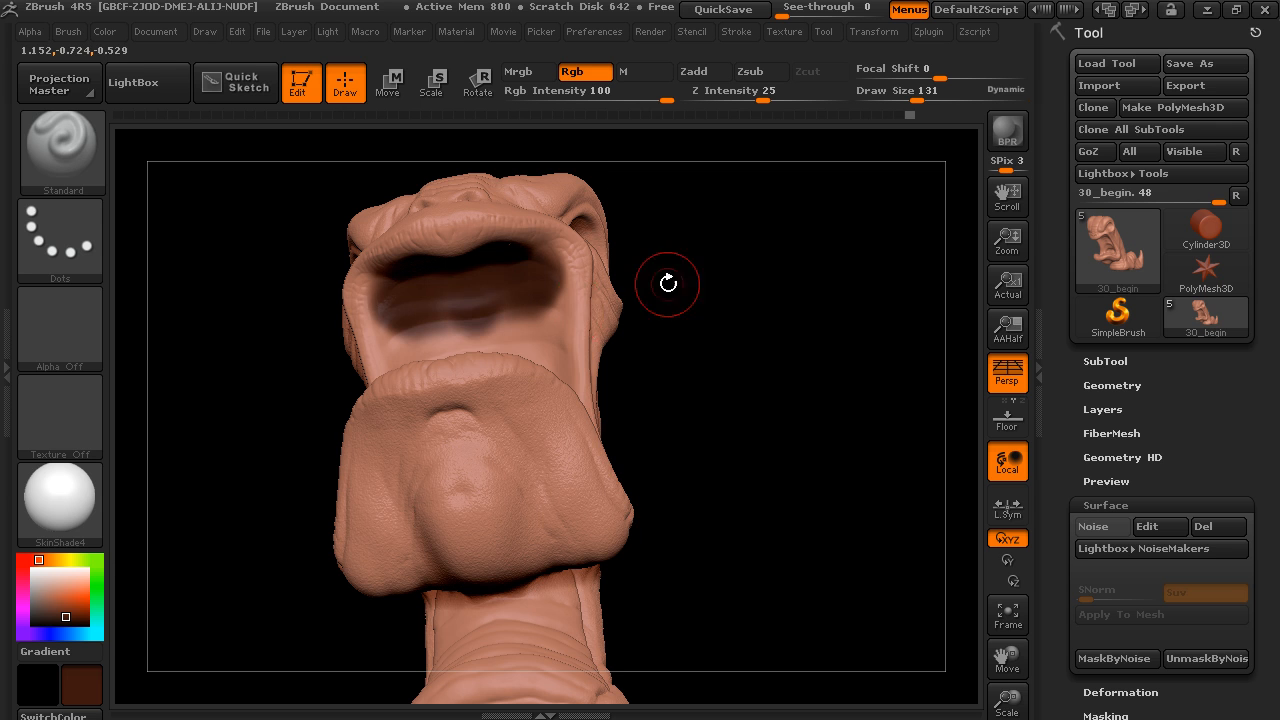
pyautogui.moveTo(663, 283); pyautogui.dragTo(634, 331)
pyautogui.moveTo(541, 288)
pyautogui.mouseDown()
pyautogui.moveTo(548, 360)
pyautogui.moveTo(543, 287)
pyautogui.moveTo(487, 332)
pyautogui.moveTo(495, 310)
pyautogui.mouseUp()
pyautogui.moveTo(659, 331); pyautogui.dragTo(661, 436)
pyautogui.moveTo(532, 365)
pyautogui.mouseDown()
pyautogui.moveTo(501, 392)
pyautogui.moveTo(512, 423)
pyautogui.moveTo(557, 347)
pyautogui.mouseUp()
pyautogui.moveTo(648, 384); pyautogui.dragTo(660, 437)
pyautogui.moveTo(555, 456)
pyautogui.mouseDown()
pyautogui.moveTo(572, 475)
pyautogui.moveTo(522, 445)
pyautogui.moveTo(530, 490)
pyautogui.moveTo(578, 484)
pyautogui.moveTo(560, 505)
pyautogui.moveTo(515, 530)
pyautogui.moveTo(530, 515)
pyautogui.moveTo(498, 507)
pyautogui.mouseUp()
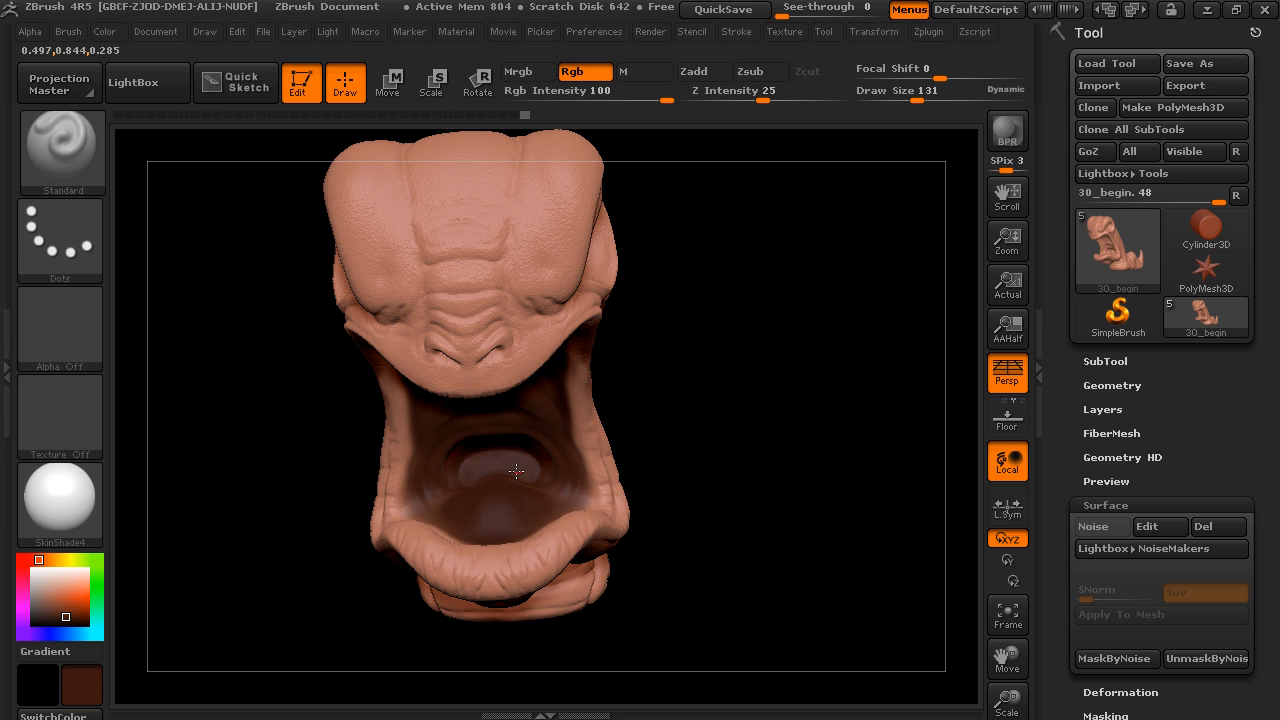
# Paint reddish-brown over the inside of the mouth using a draw size of 192
pyautogui.click(67, 613)
pyautogui.moveTo(730, 472); pyautogui.dragTo(724, 416)
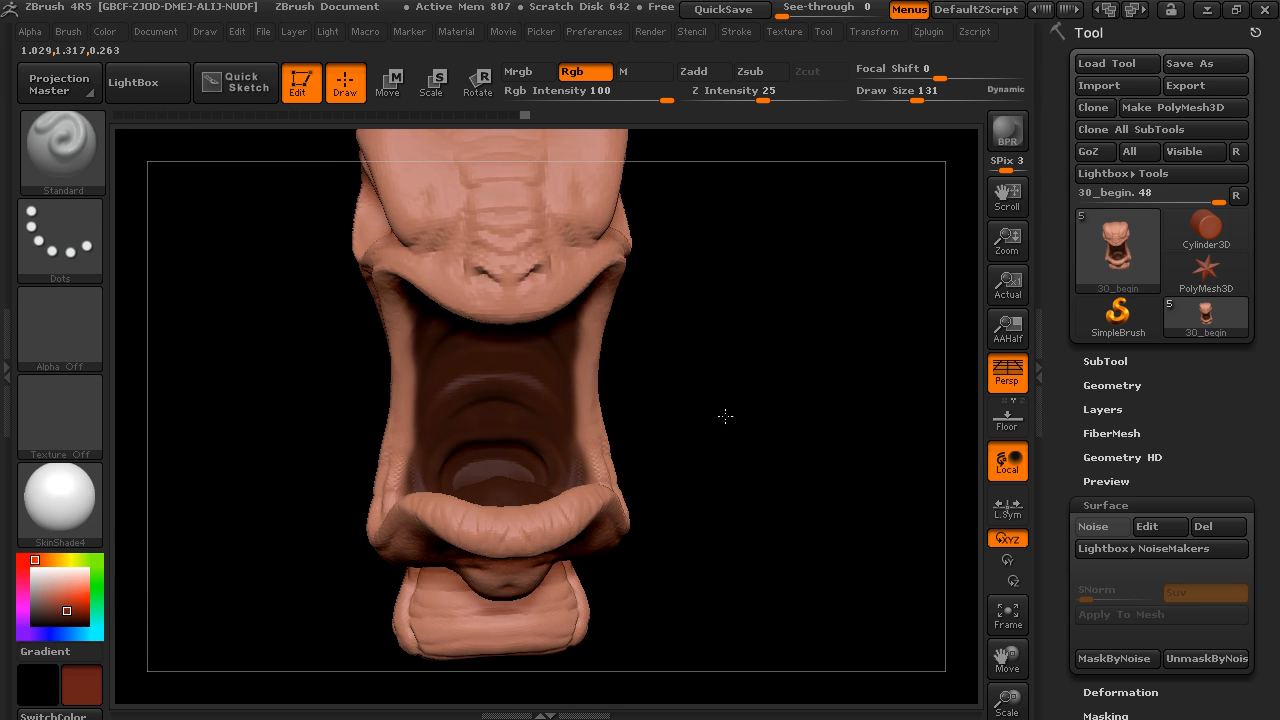
pyautogui.moveTo(920, 95); pyautogui.dragTo(931, 96)
pyautogui.moveTo(758, 345); pyautogui.dragTo(737, 411)
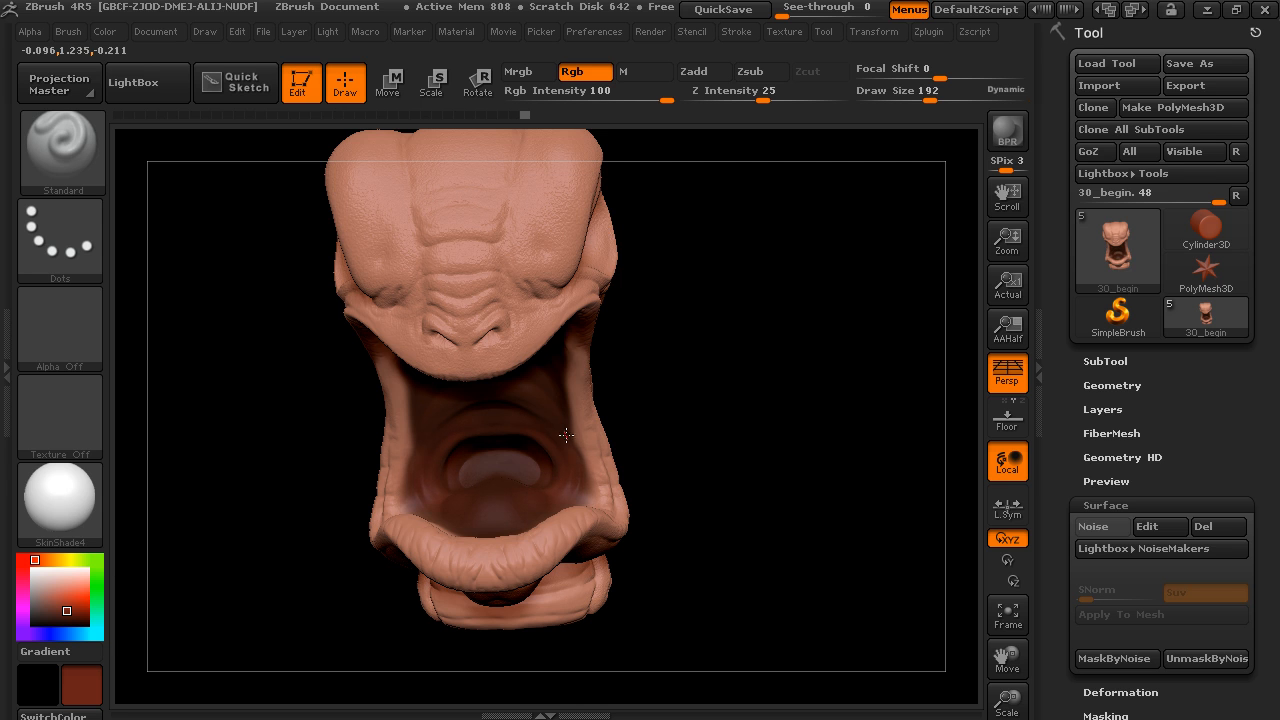
pyautogui.moveTo(694, 420)
pyautogui.mouseDown()
pyautogui.moveTo(706, 397)
pyautogui.moveTo(680, 400)
pyautogui.mouseUp()
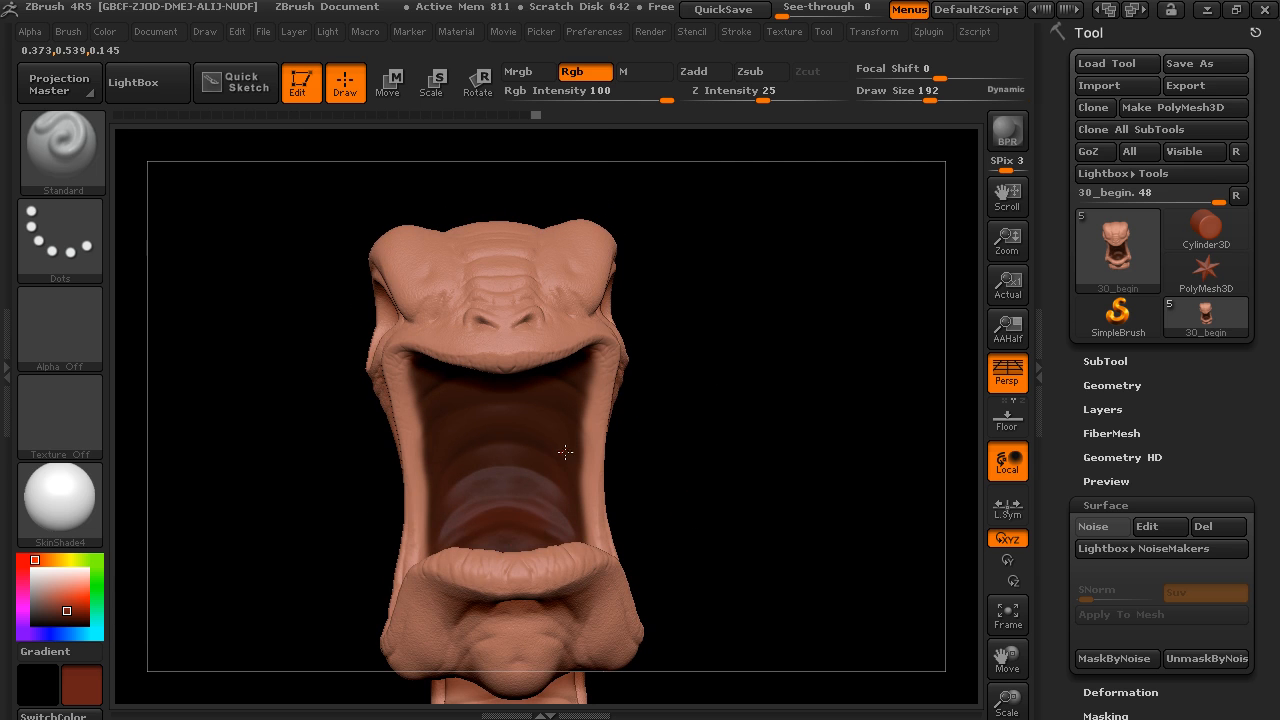
pyautogui.moveTo(534, 409)
pyautogui.mouseDown()
pyautogui.moveTo(680, 366)
pyautogui.moveTo(562, 375)
pyautogui.mouseUp()
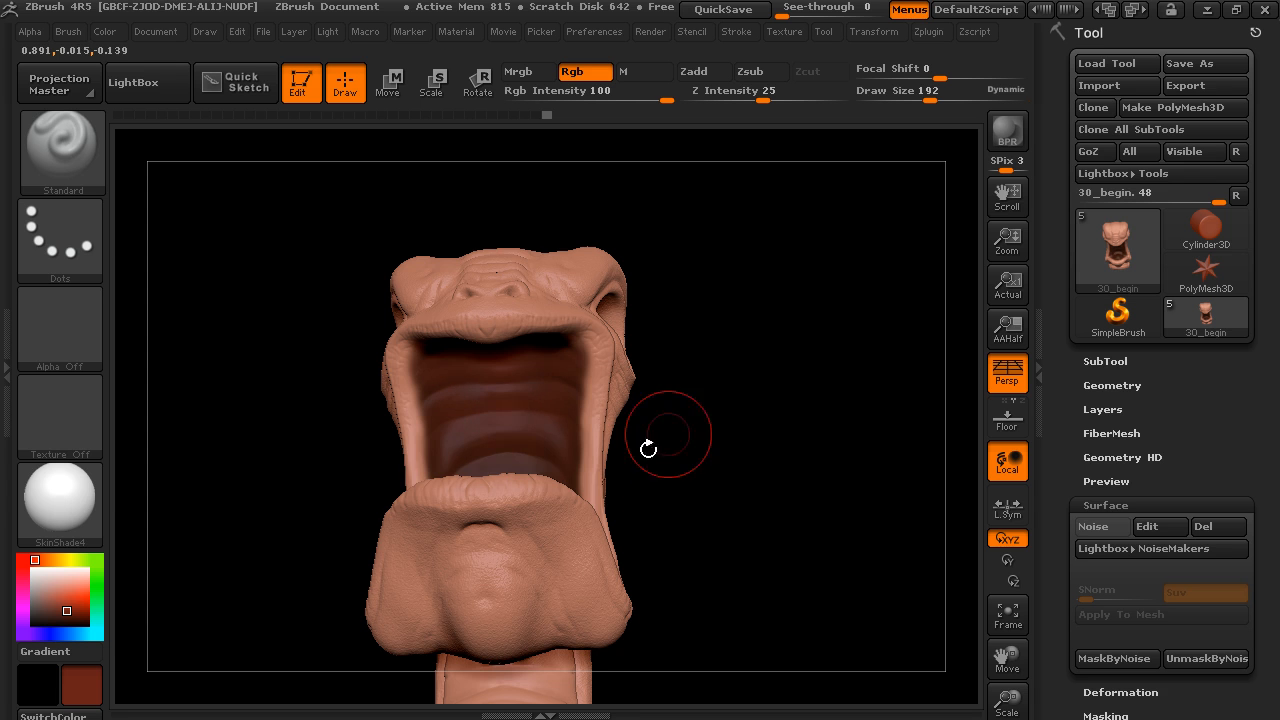
pyautogui.moveTo(651, 449); pyautogui.dragTo(600, 429)
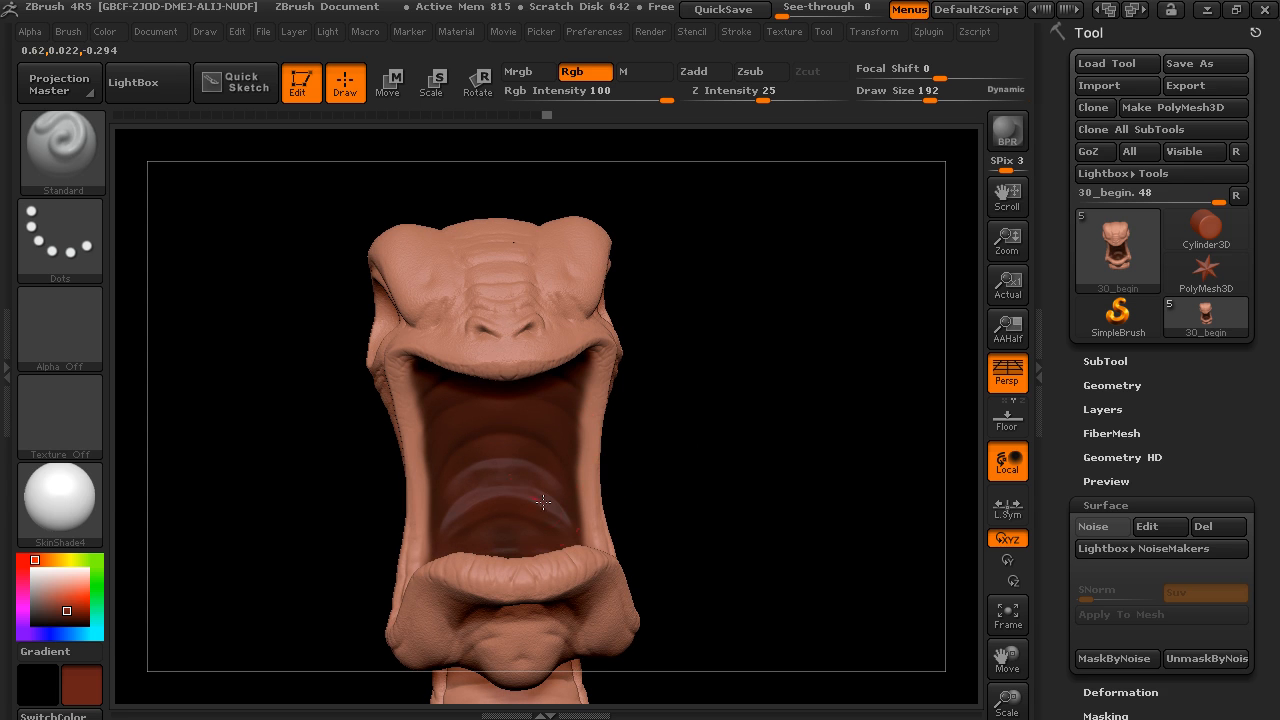
# Darken the deepest areas of the throat with a near-black brown
pyautogui.click(65, 618)
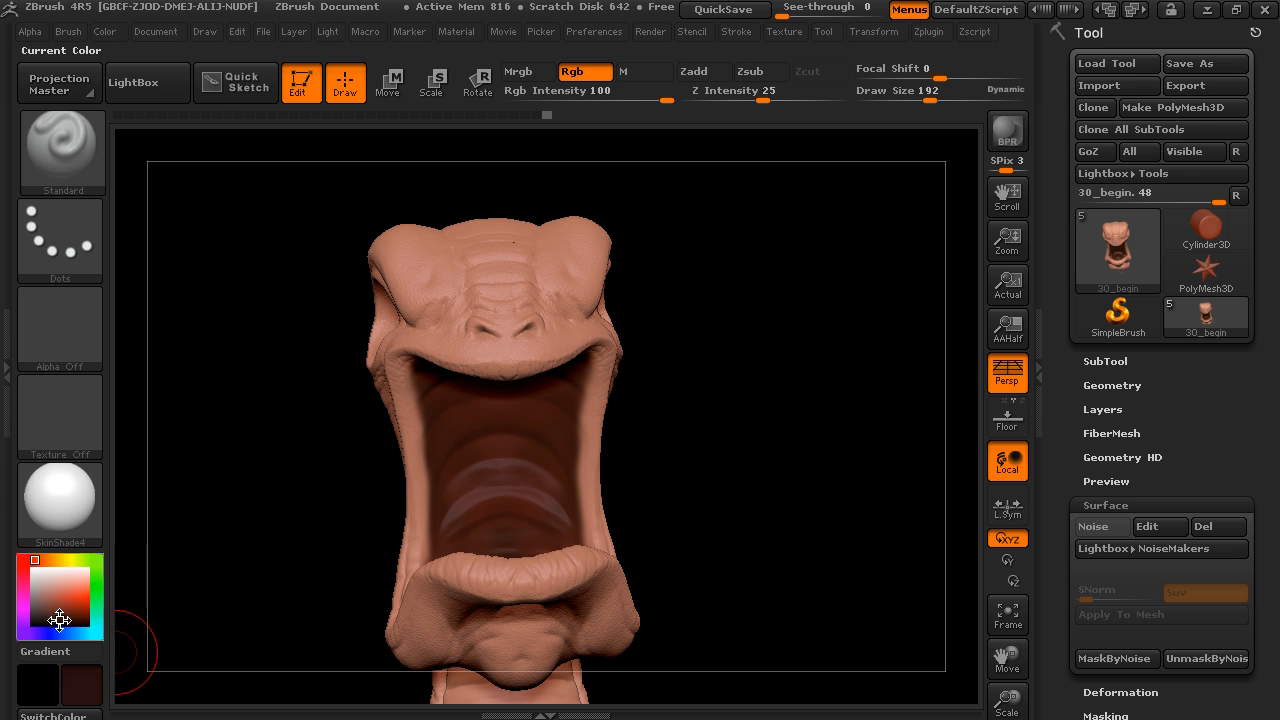
pyautogui.moveTo(666, 486); pyautogui.dragTo(314, 586)
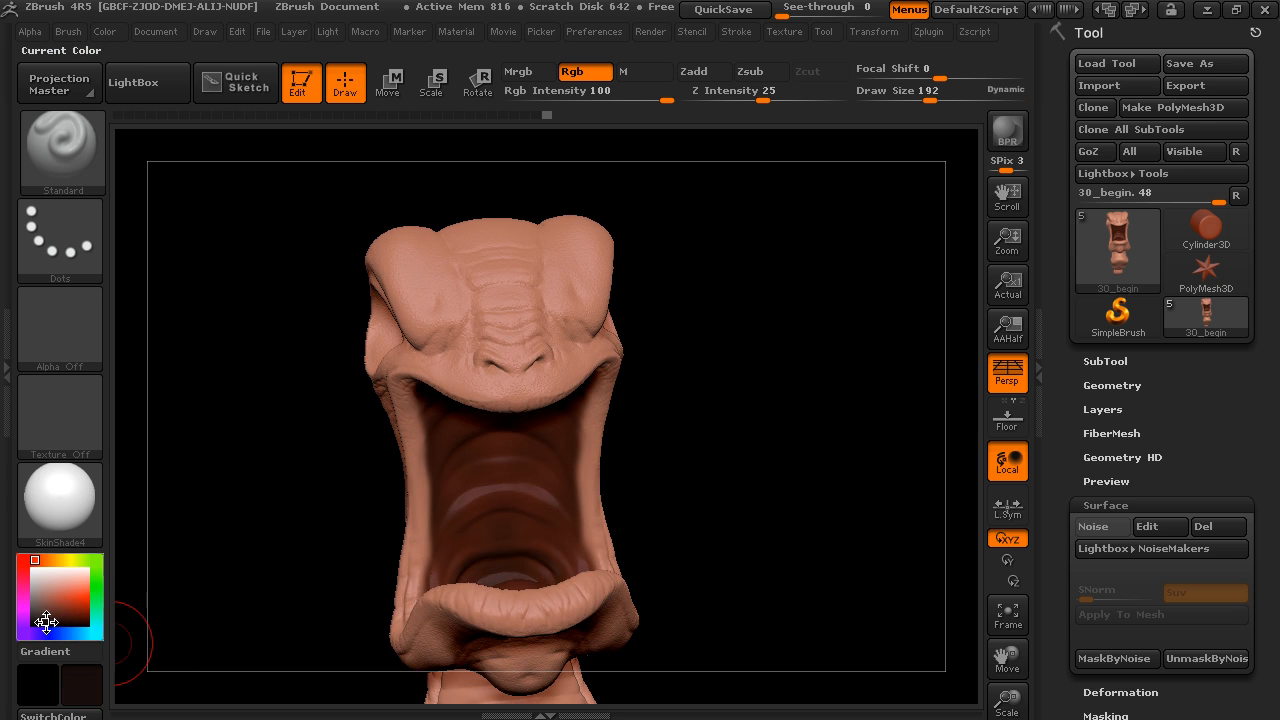
pyautogui.moveTo(746, 477); pyautogui.dragTo(505, 558)
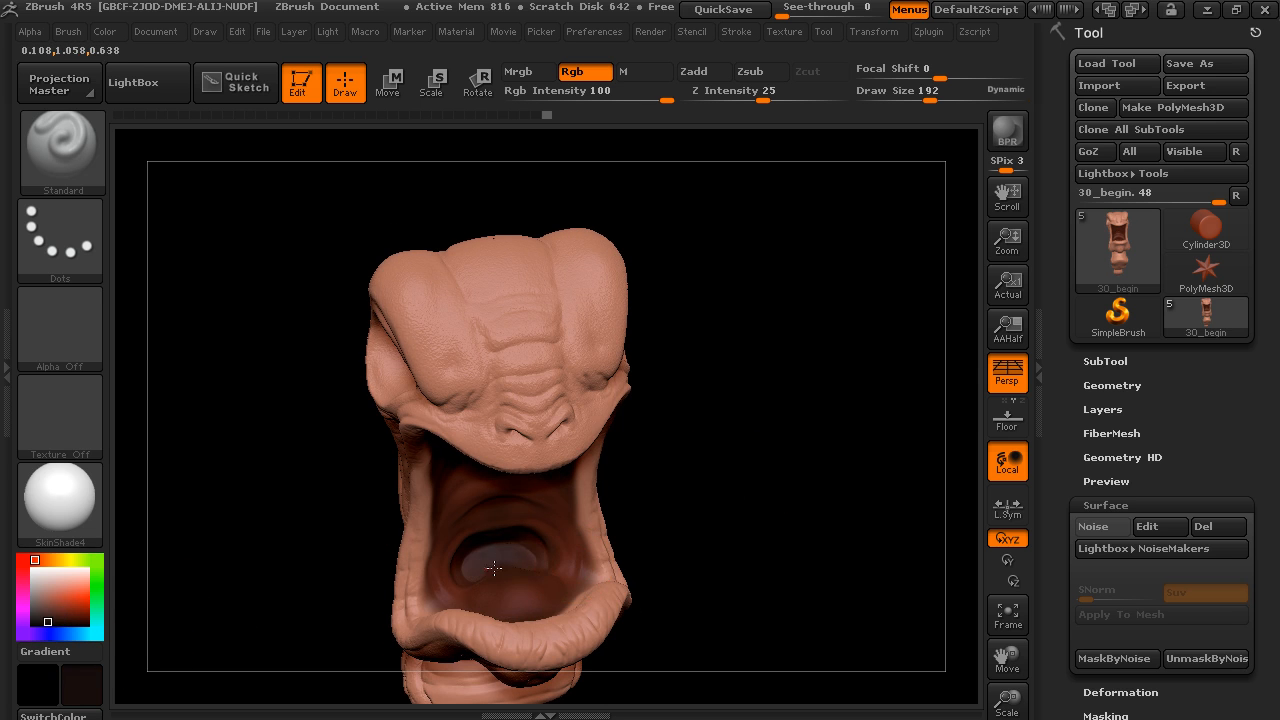
pyautogui.moveTo(721, 503)
pyautogui.mouseDown()
pyautogui.moveTo(694, 457)
pyautogui.moveTo(496, 499)
pyautogui.mouseUp()
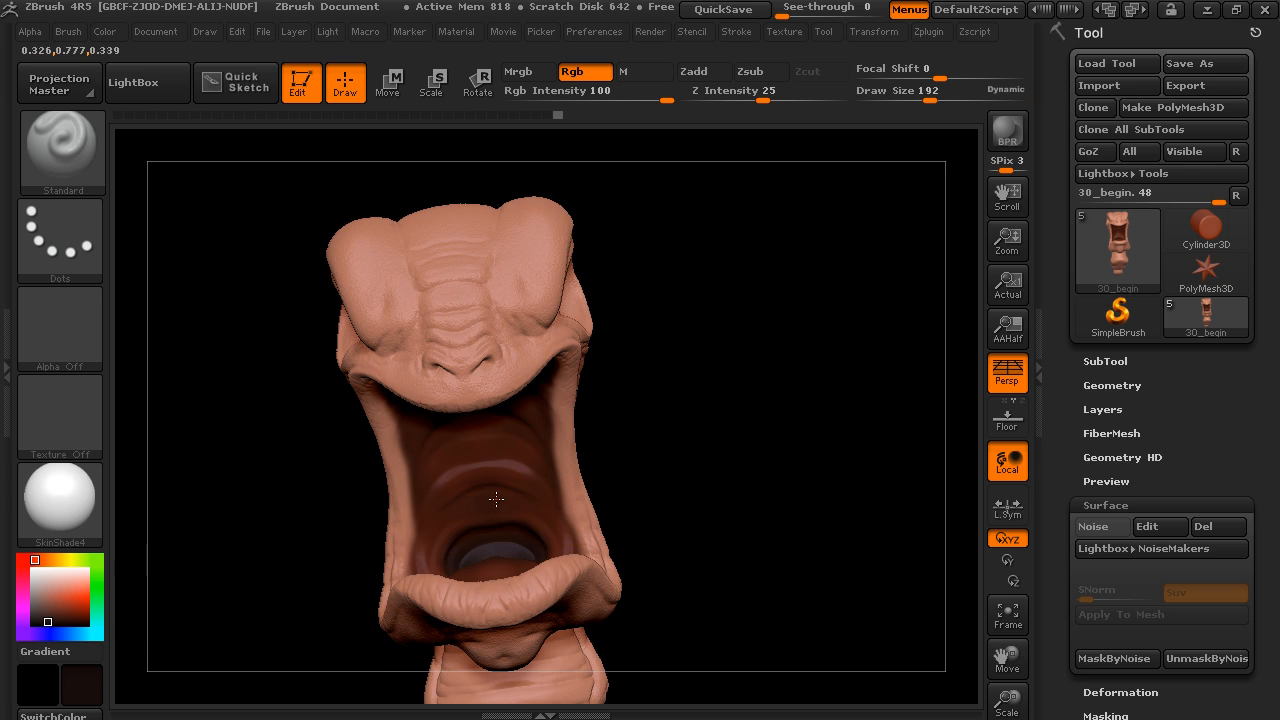
pyautogui.moveTo(677, 471); pyautogui.dragTo(540, 469)
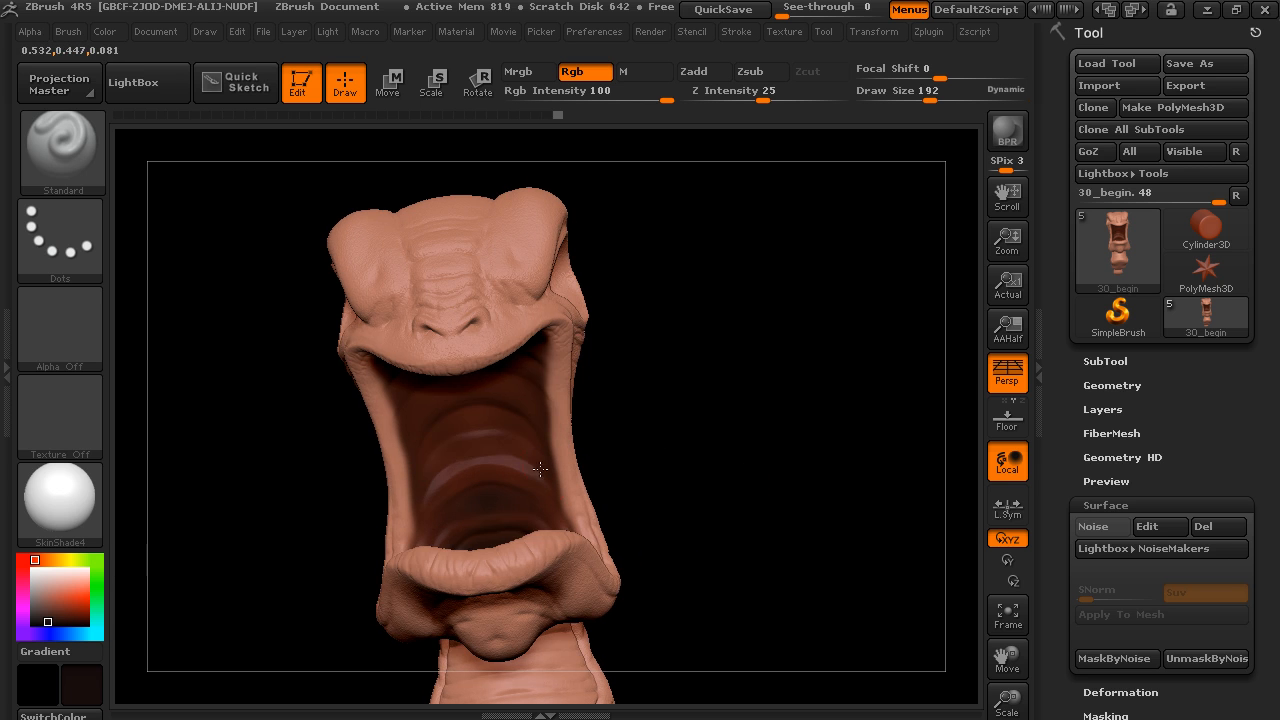
# Paint the inside of the eye socket with the near-black brown
pyautogui.moveTo(642, 432)
pyautogui.mouseDown()
pyautogui.moveTo(611, 350)
pyautogui.moveTo(637, 306)
pyautogui.moveTo(471, 335)
pyautogui.mouseUp()
pyautogui.moveTo(683, 303)
pyautogui.mouseDown()
pyautogui.moveTo(734, 374)
pyautogui.moveTo(791, 371)
pyautogui.moveTo(766, 423)
pyautogui.mouseUp()
pyautogui.moveTo(586, 404)
pyautogui.mouseDown()
pyautogui.moveTo(545, 375)
pyautogui.moveTo(528, 396)
pyautogui.moveTo(551, 368)
pyautogui.mouseUp()
pyautogui.moveTo(771, 320)
pyautogui.mouseDown()
pyautogui.moveTo(540, 348)
pyautogui.moveTo(560, 345)
pyautogui.moveTo(530, 395)
pyautogui.moveTo(555, 410)
pyautogui.mouseUp()
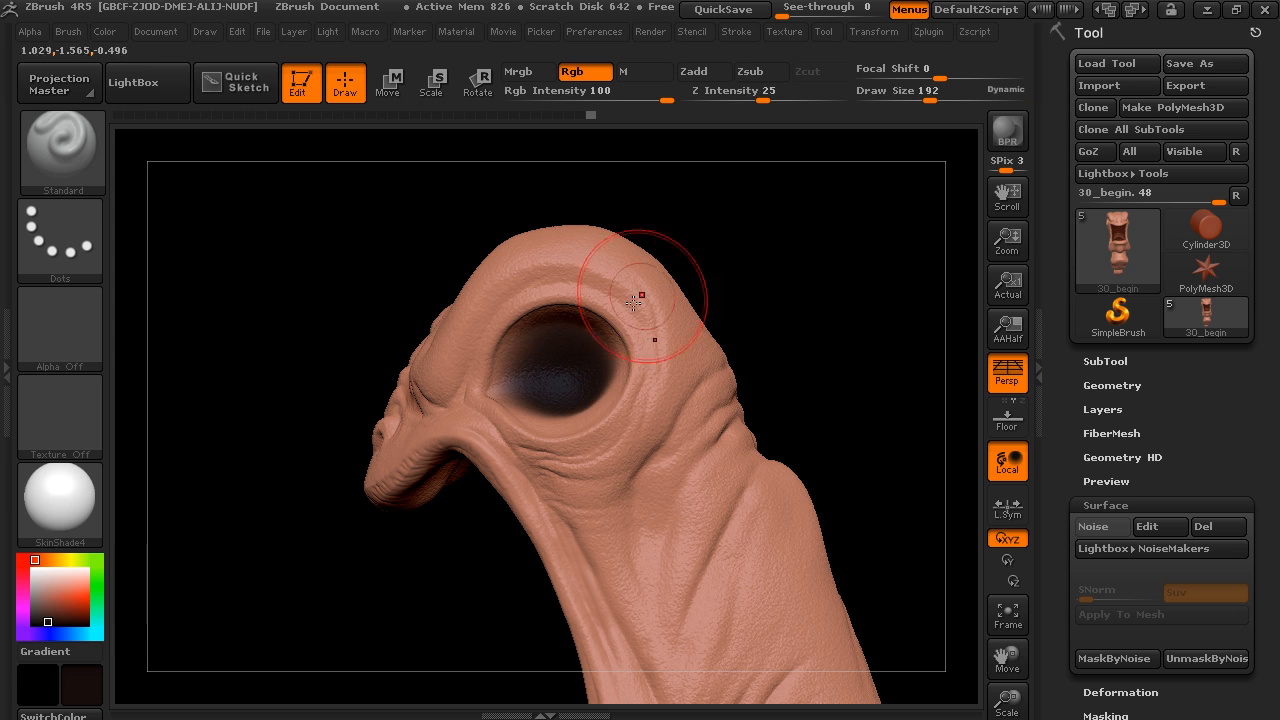
pyautogui.click(736, 32)
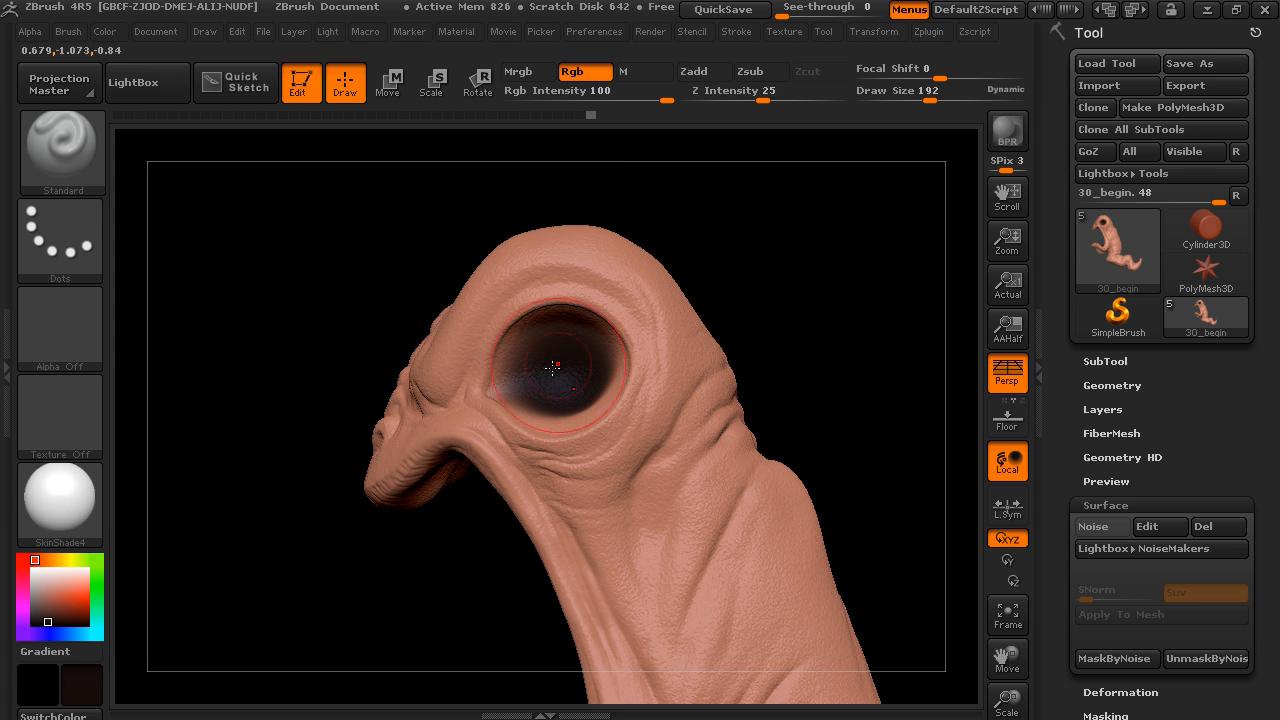
pyautogui.moveTo(554, 340); pyautogui.dragTo(520, 377)
pyautogui.moveTo(440, 556); pyautogui.dragTo(540, 535)
pyautogui.moveTo(568, 404)
pyautogui.mouseDown()
pyautogui.moveTo(556, 413)
pyautogui.moveTo(630, 405)
pyautogui.moveTo(597, 357)
pyautogui.mouseUp()
# Paint muted khaki onto the ridged front of the neck below the jaw at draw size 155
pyautogui.moveTo(815, 308)
pyautogui.mouseDown()
pyautogui.moveTo(923, 300)
pyautogui.moveTo(797, 270)
pyautogui.mouseUp()
pyautogui.moveTo(807, 435)
pyautogui.mouseDown()
pyautogui.moveTo(749, 486)
pyautogui.moveTo(737, 449)
pyautogui.moveTo(769, 571)
pyautogui.moveTo(769, 278)
pyautogui.mouseUp()
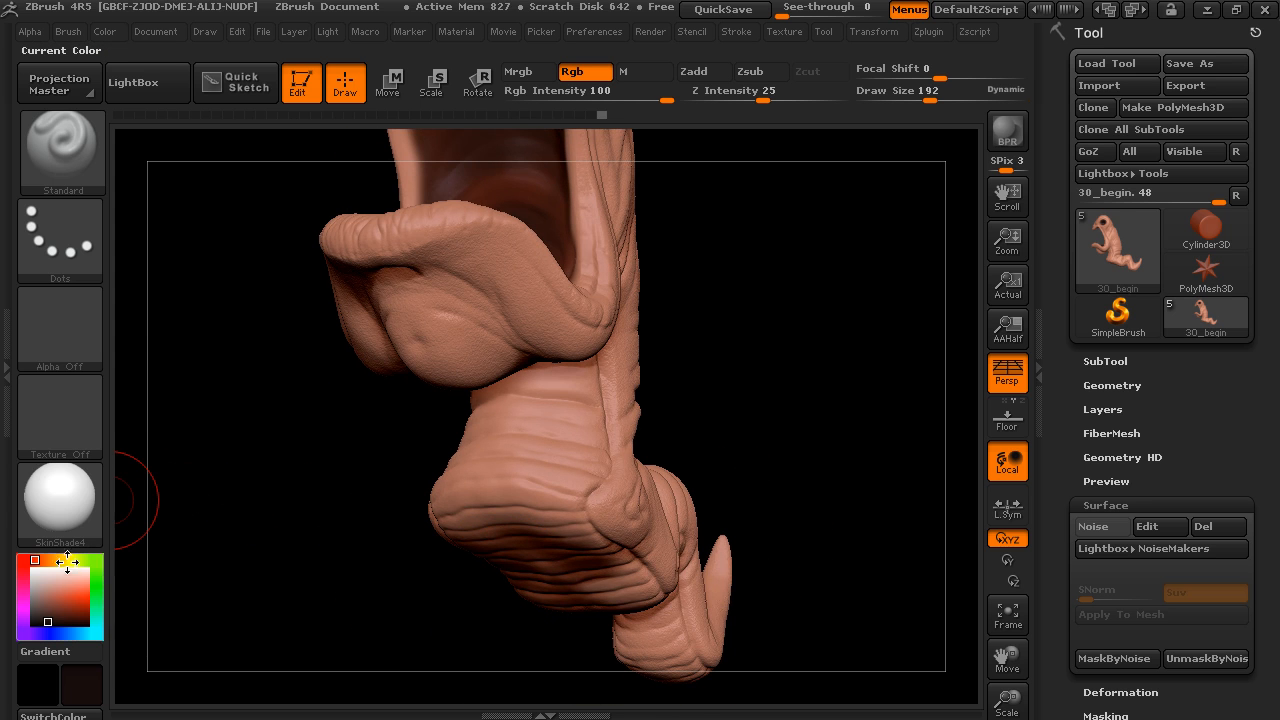
pyautogui.click(64, 561)
pyautogui.moveTo(58, 614); pyautogui.dragTo(41, 600)
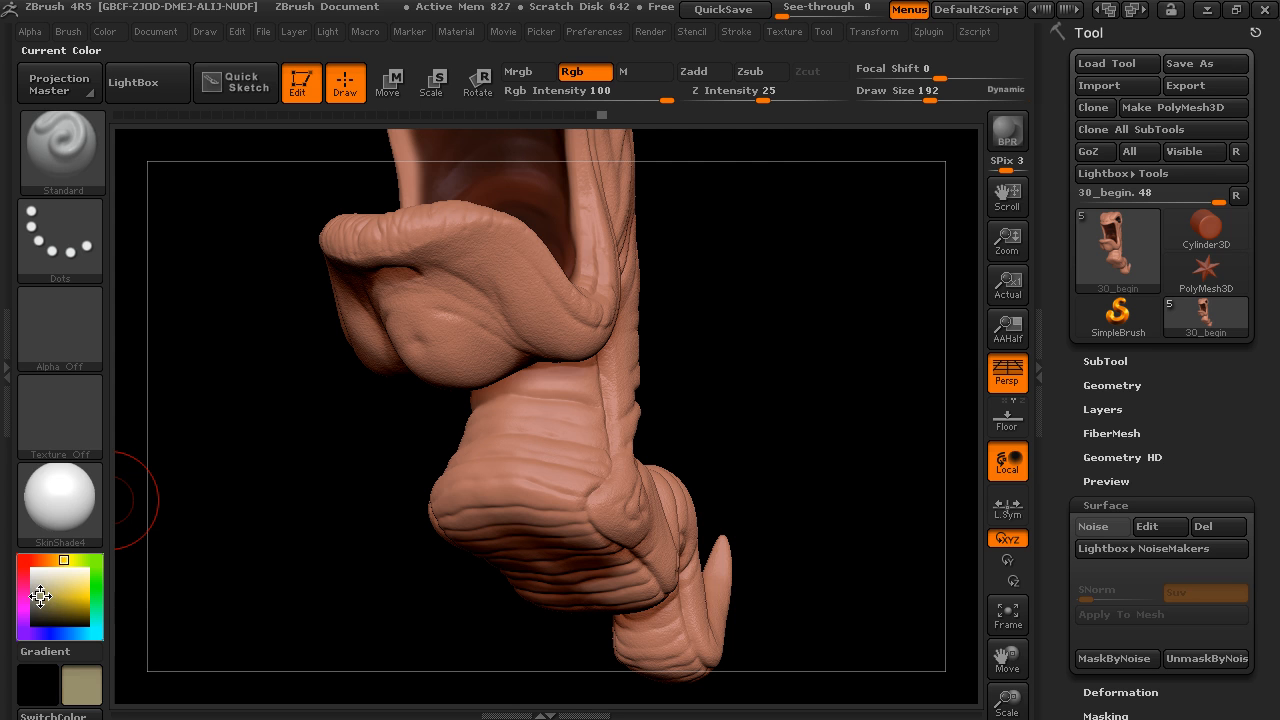
pyautogui.moveTo(929, 91); pyautogui.dragTo(924, 91)
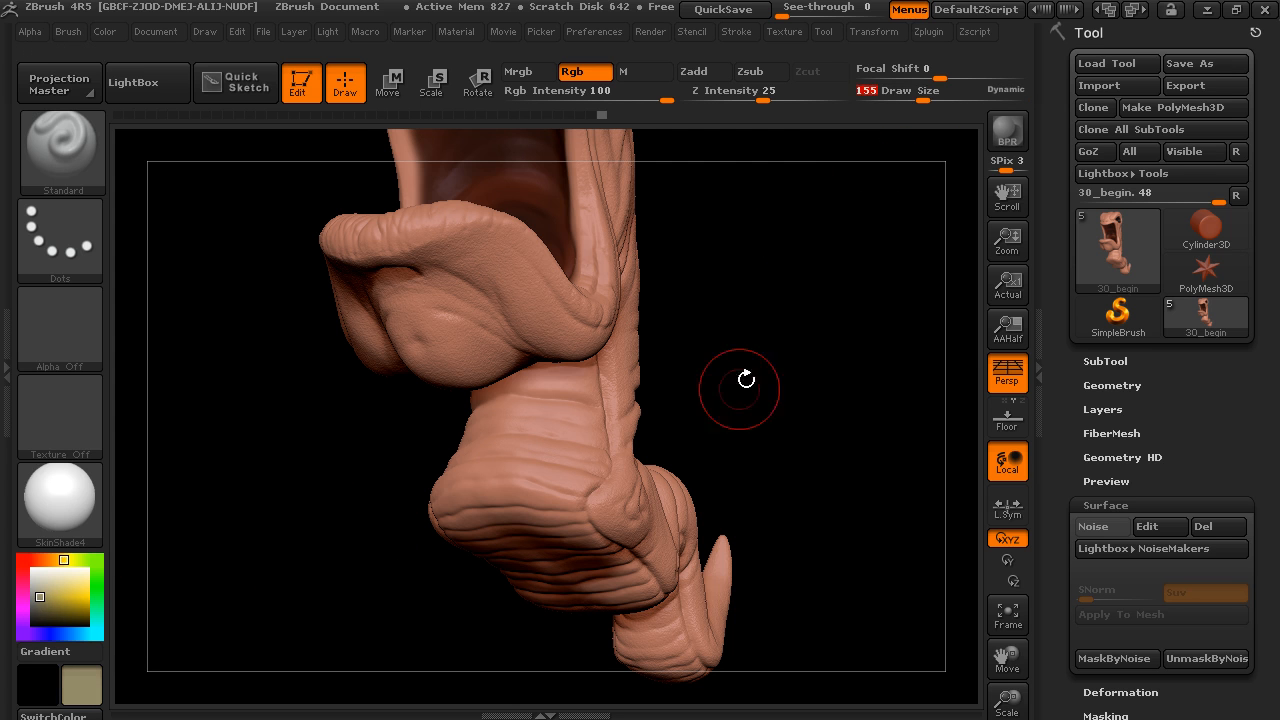
pyautogui.moveTo(740, 388); pyautogui.dragTo(700, 375)
pyautogui.moveTo(569, 420); pyautogui.dragTo(570, 390)
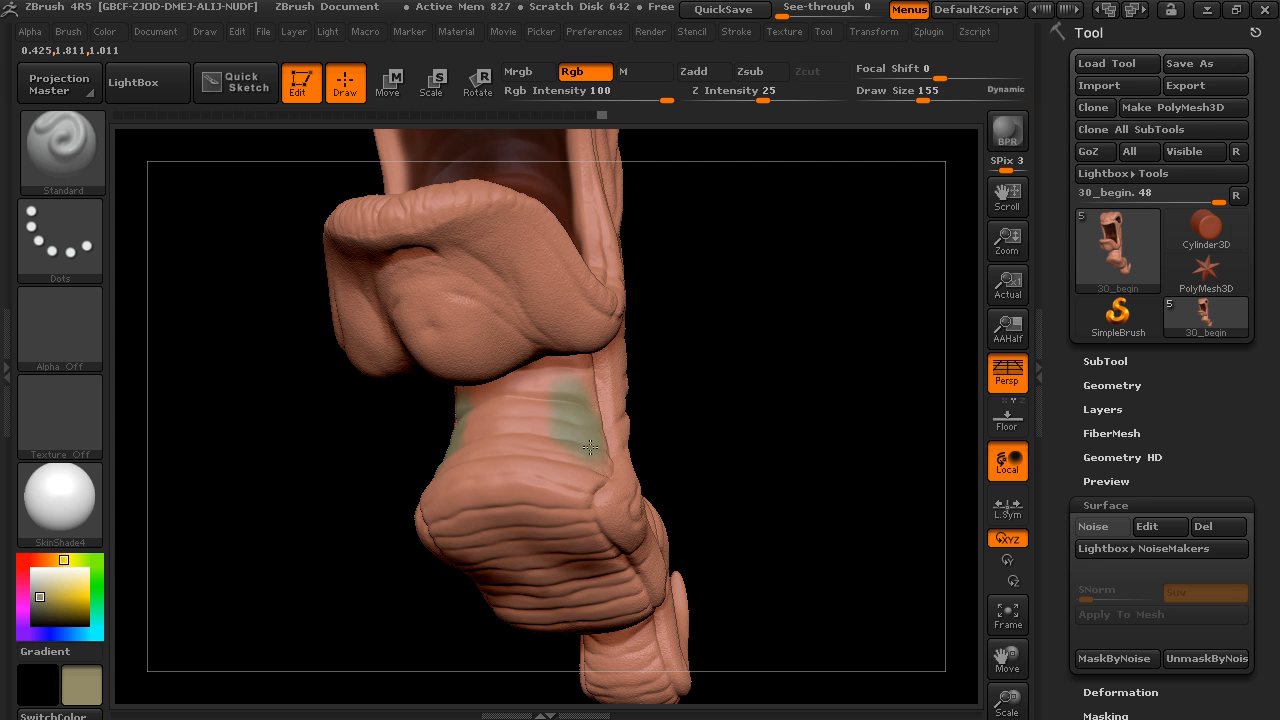
# Repaint the ridged front of the neck below the jaw with a paler warm grey at draw size 155
pyautogui.moveTo(47, 600); pyautogui.dragTo(35, 591)
pyautogui.moveTo(514, 429); pyautogui.dragTo(560, 445)
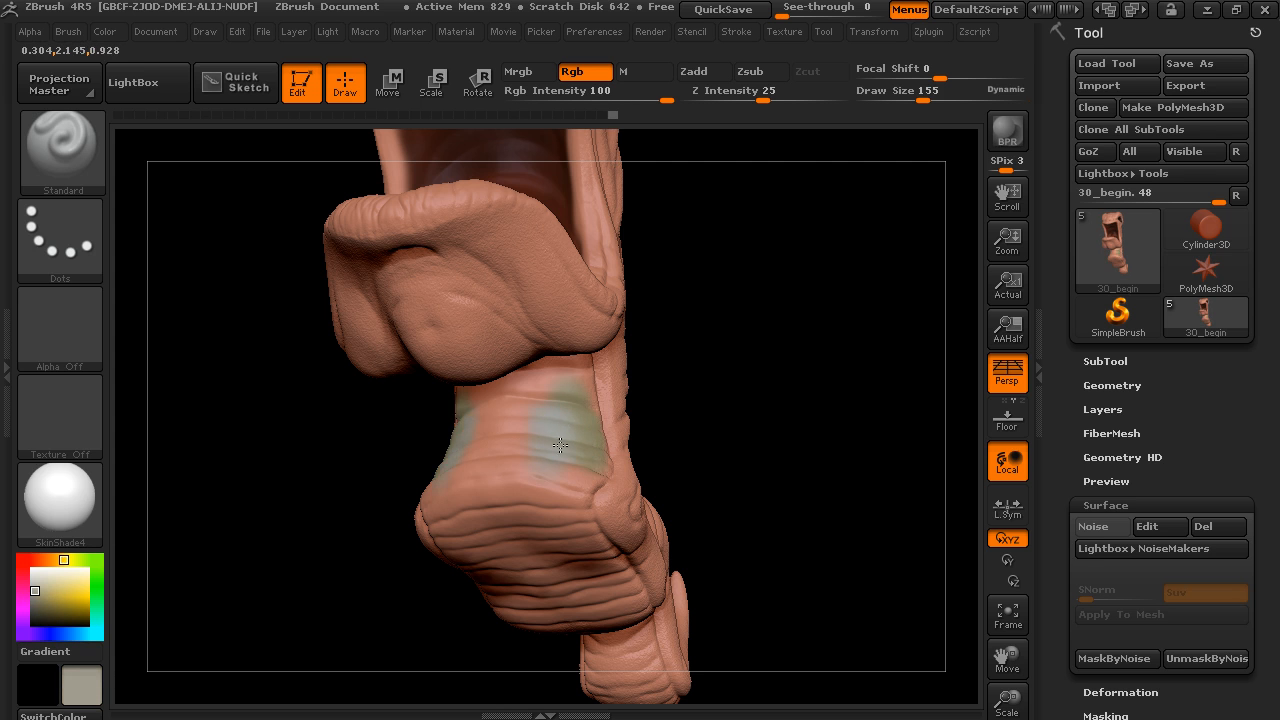
pyautogui.moveTo(720, 320)
pyautogui.mouseDown()
pyautogui.moveTo(743, 286)
pyautogui.moveTo(757, 414)
pyautogui.mouseUp()
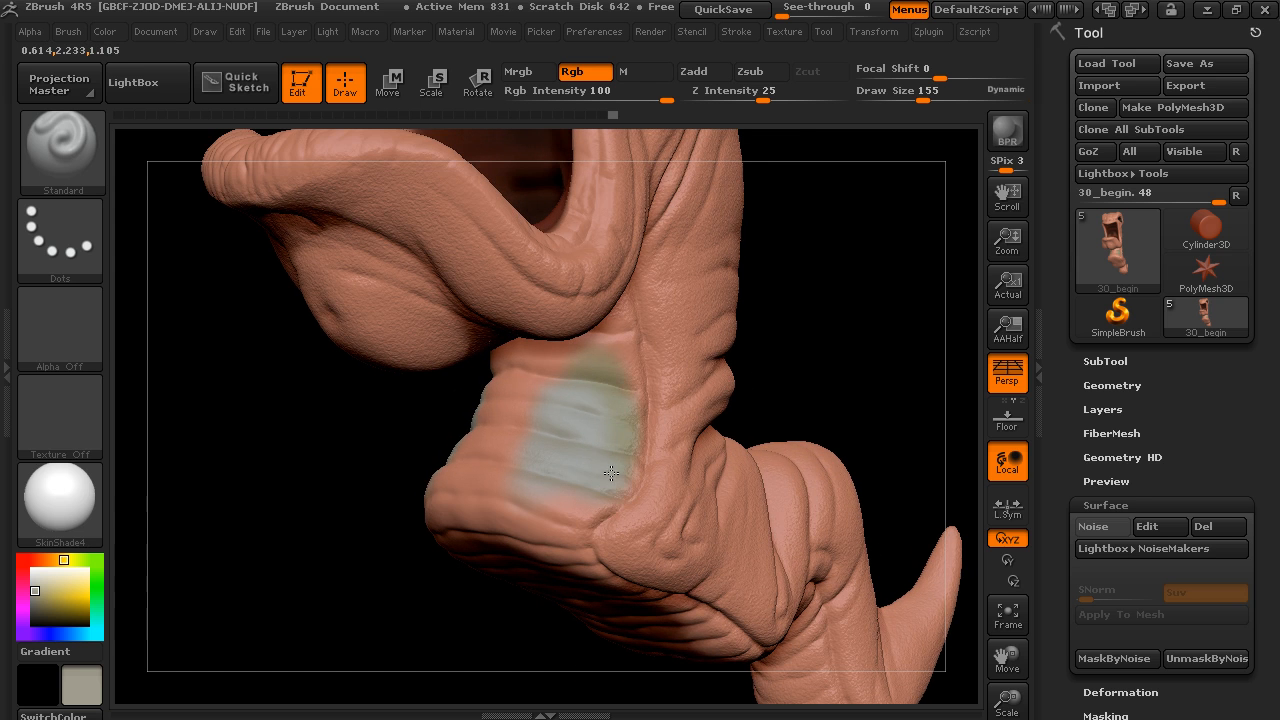
pyautogui.moveTo(752, 272); pyautogui.dragTo(591, 364)
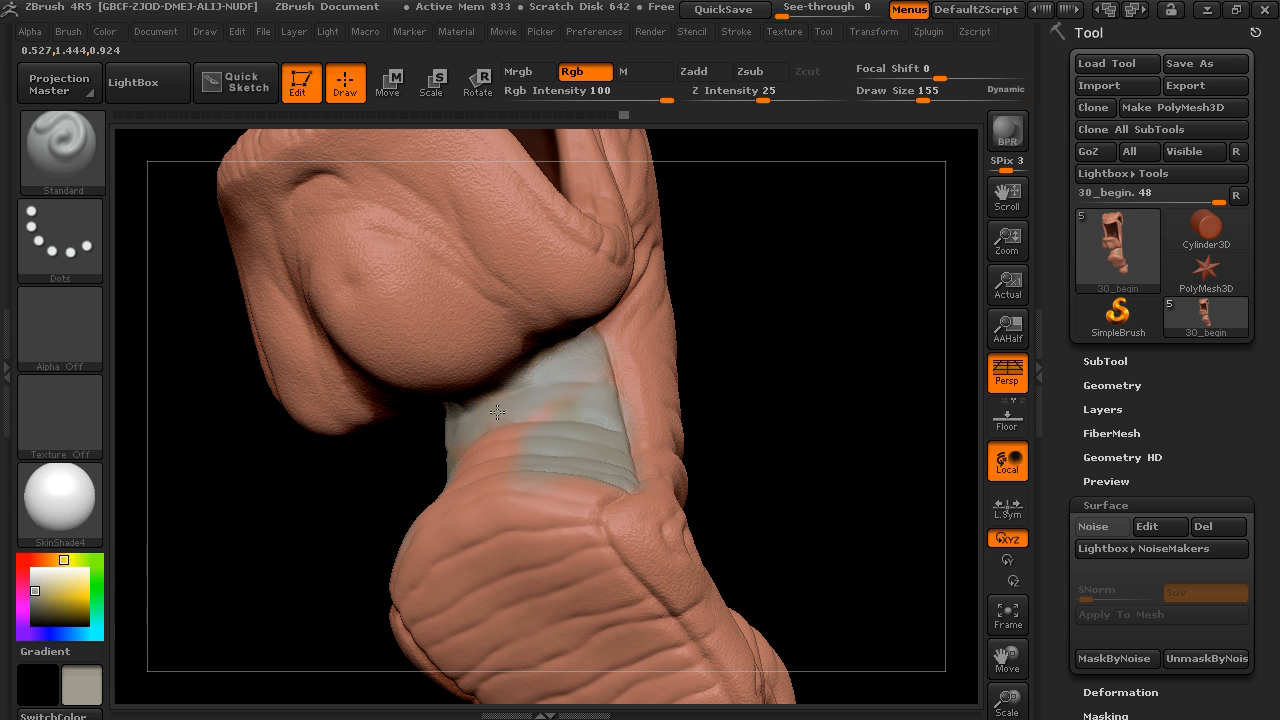
# Cover the ridged belly plates from the base of the neck down to the tail bend with the pale grey
pyautogui.moveTo(464, 522); pyautogui.dragTo(476, 542)
pyautogui.moveTo(750, 418)
pyautogui.mouseDown()
pyautogui.moveTo(769, 411)
pyautogui.moveTo(762, 472)
pyautogui.mouseUp()
pyautogui.moveTo(594, 526); pyautogui.dragTo(578, 544)
pyautogui.moveTo(745, 420); pyautogui.dragTo(795, 330)
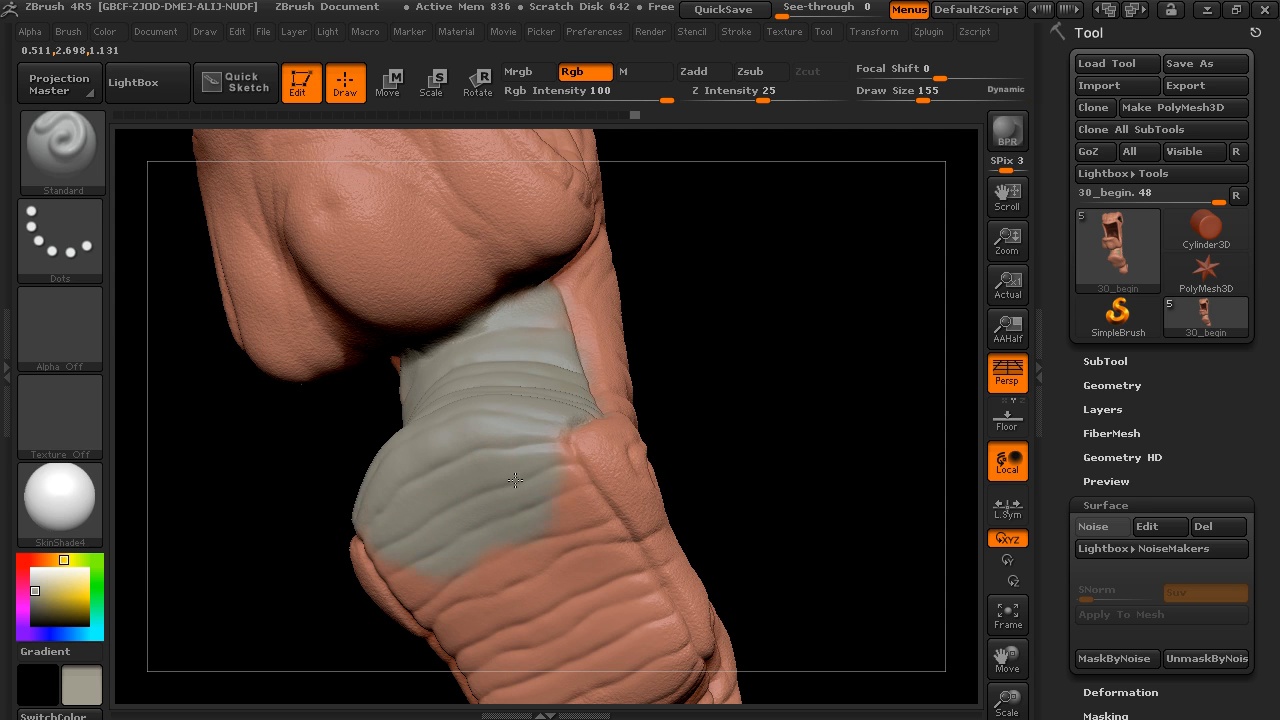
pyautogui.moveTo(792, 506); pyautogui.dragTo(723, 366)
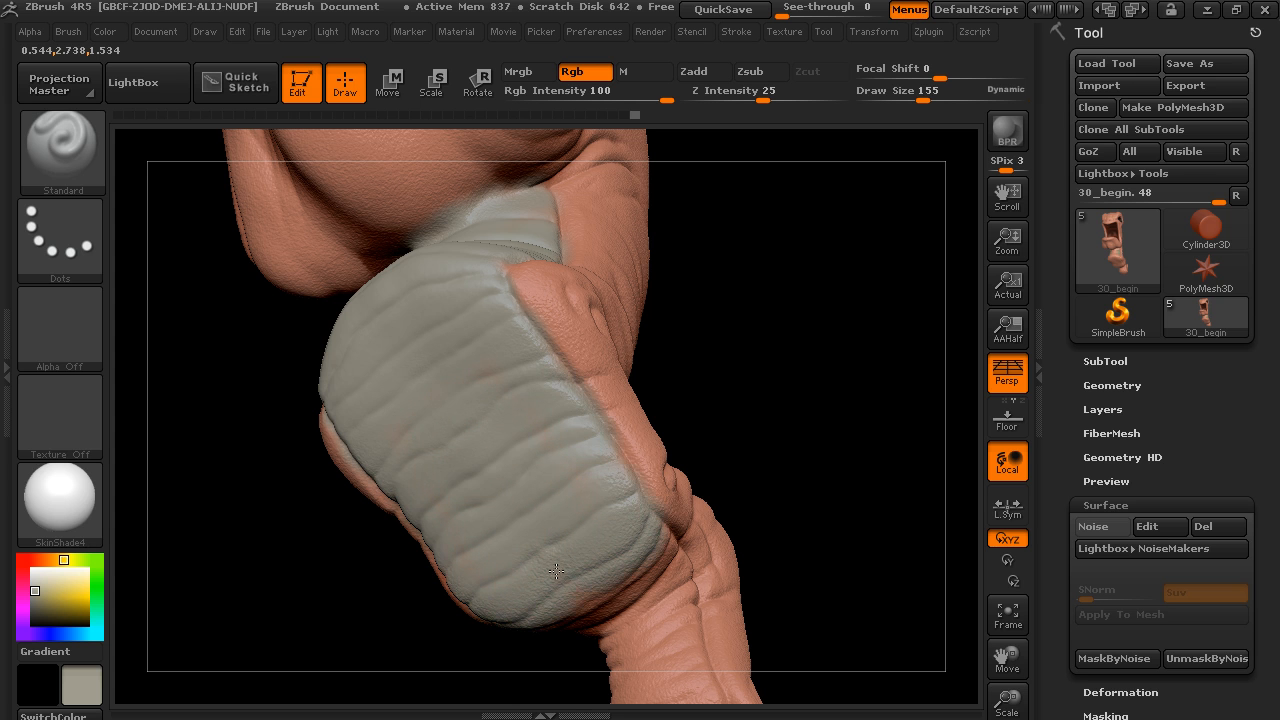
pyautogui.moveTo(766, 466); pyautogui.dragTo(720, 390)
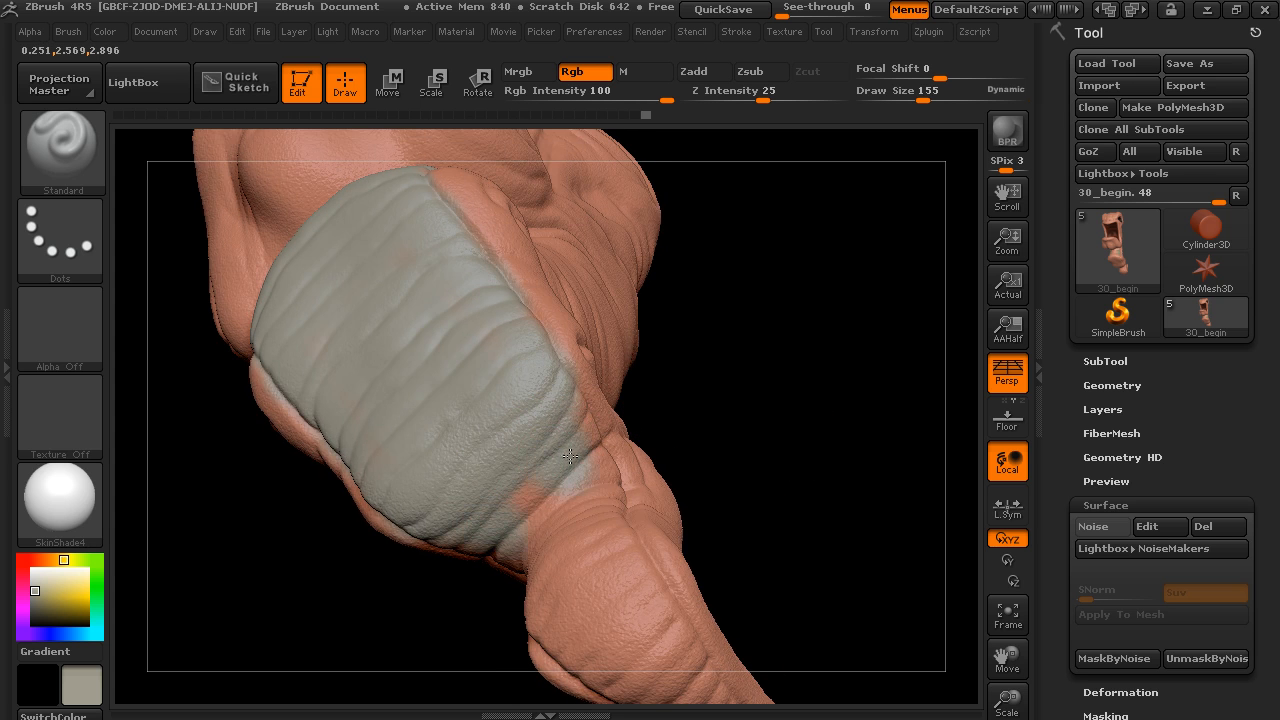
pyautogui.moveTo(768, 462); pyautogui.dragTo(716, 378)
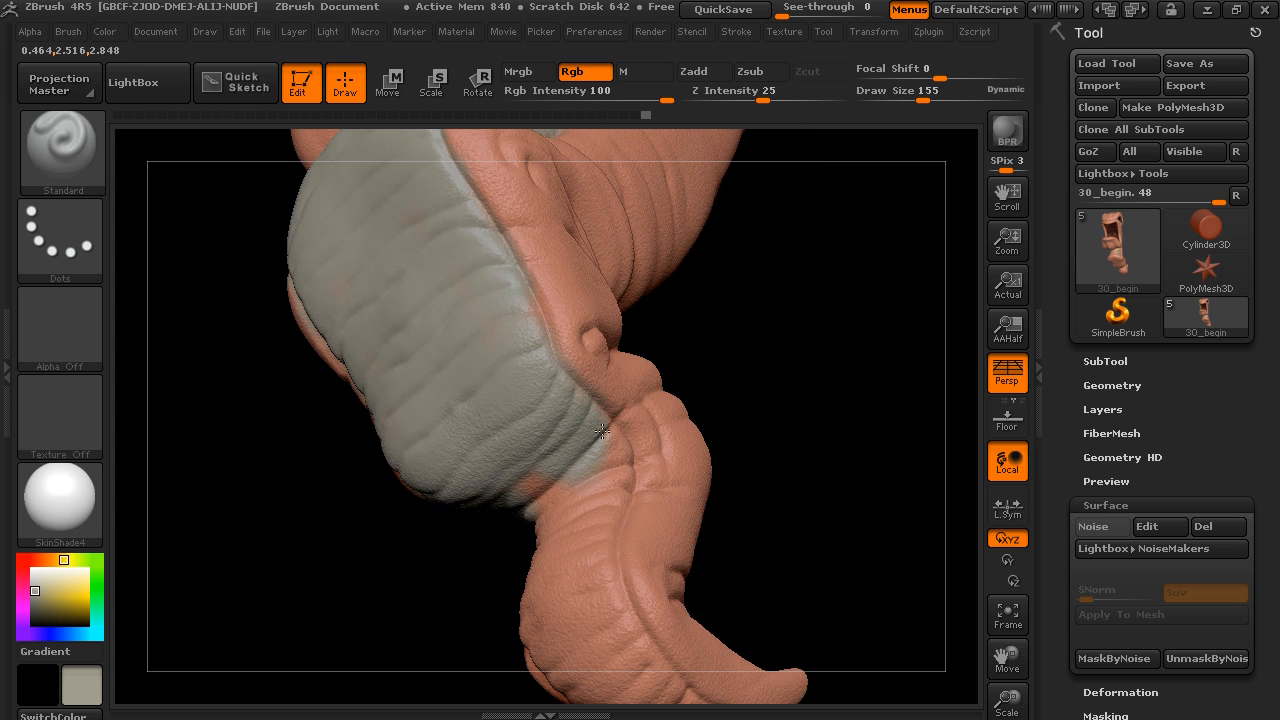
# Extend the pale grey along the ridged underside of the tail towards its tip
pyautogui.moveTo(763, 500); pyautogui.dragTo(606, 463)
pyautogui.moveTo(630, 510); pyautogui.dragTo(499, 496)
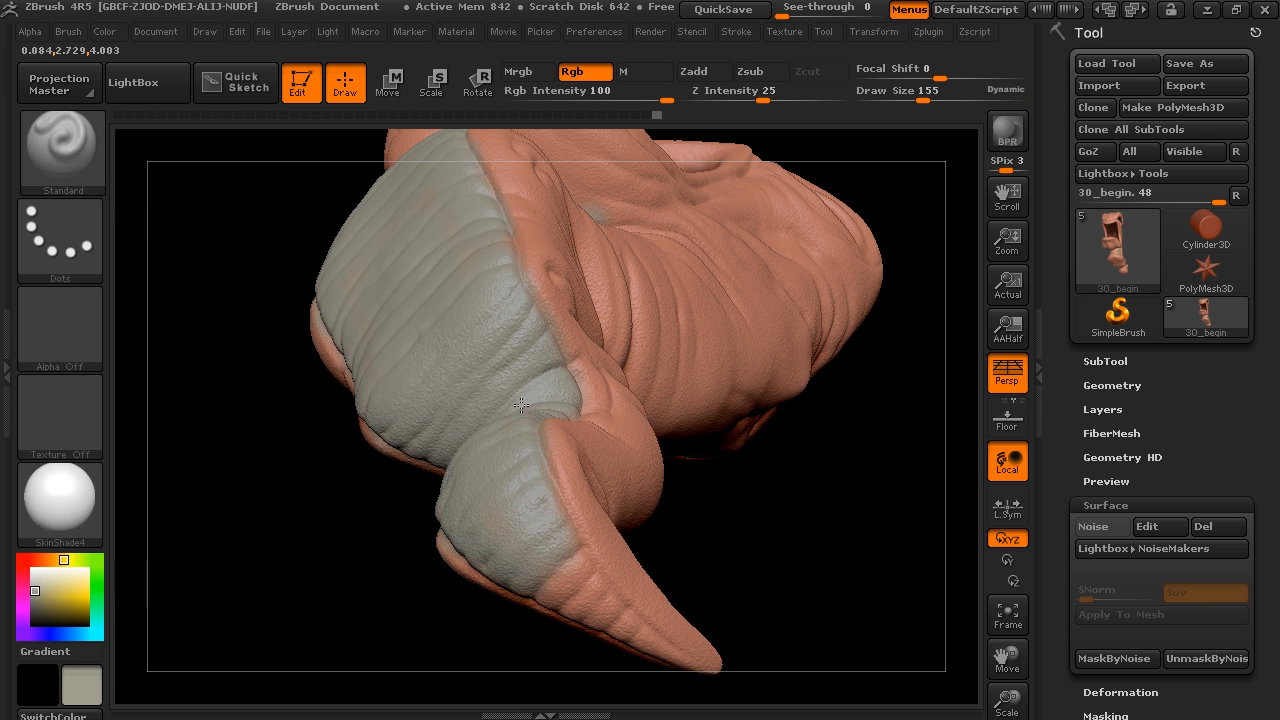
pyautogui.moveTo(749, 523); pyautogui.dragTo(627, 576)
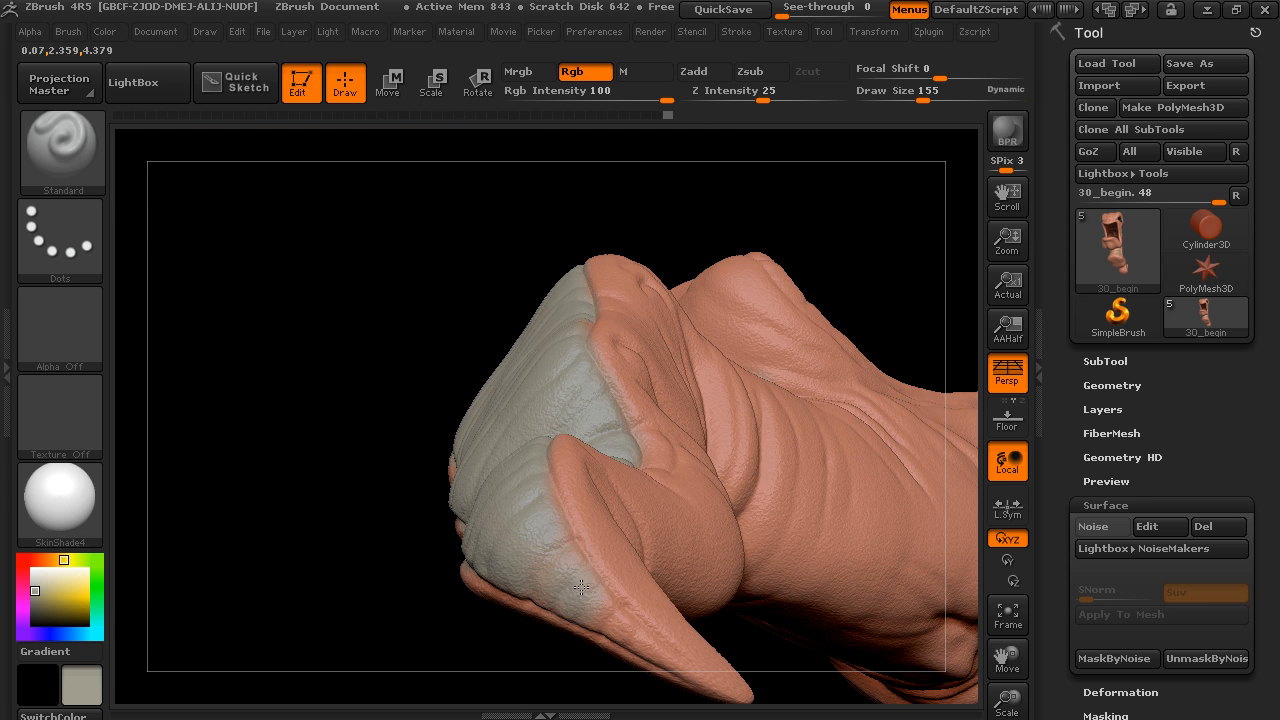
# Set the Standard brush to the Color Spray stroke with Alpha 08
pyautogui.moveTo(771, 186); pyautogui.dragTo(861, 567)
pyautogui.moveTo(797, 201); pyautogui.dragTo(670, 402)
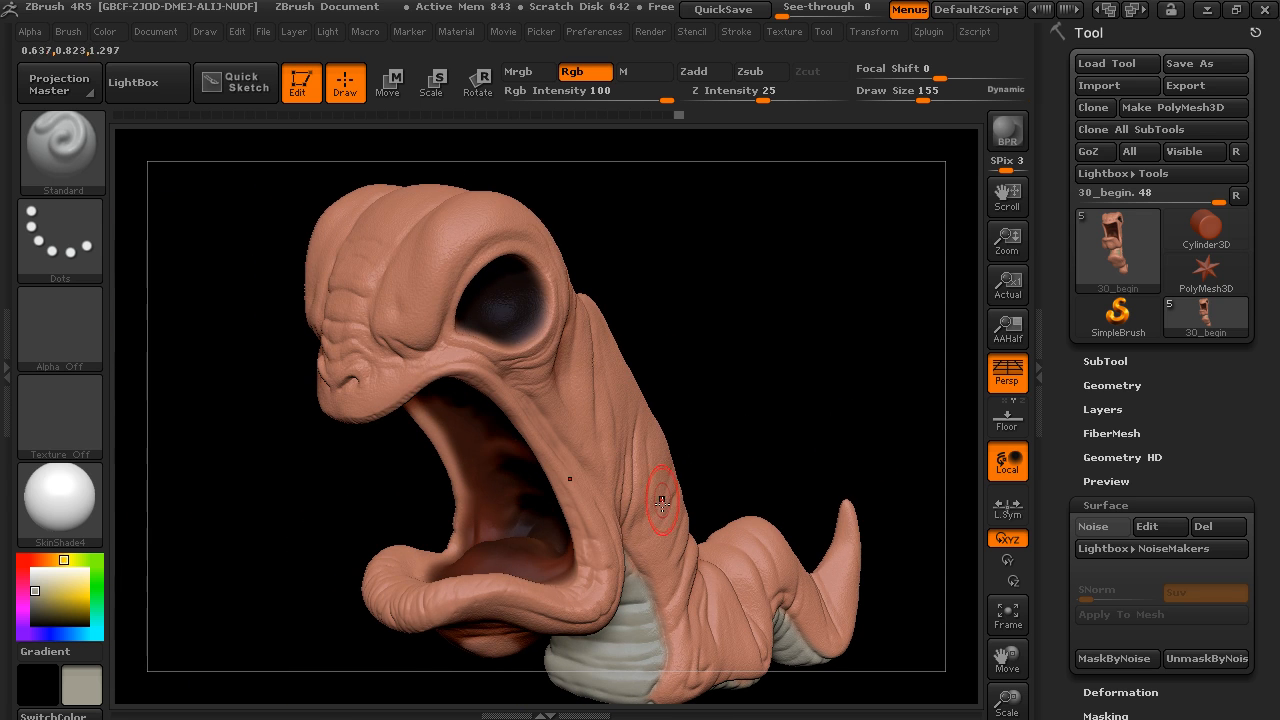
pyautogui.click(65, 230)
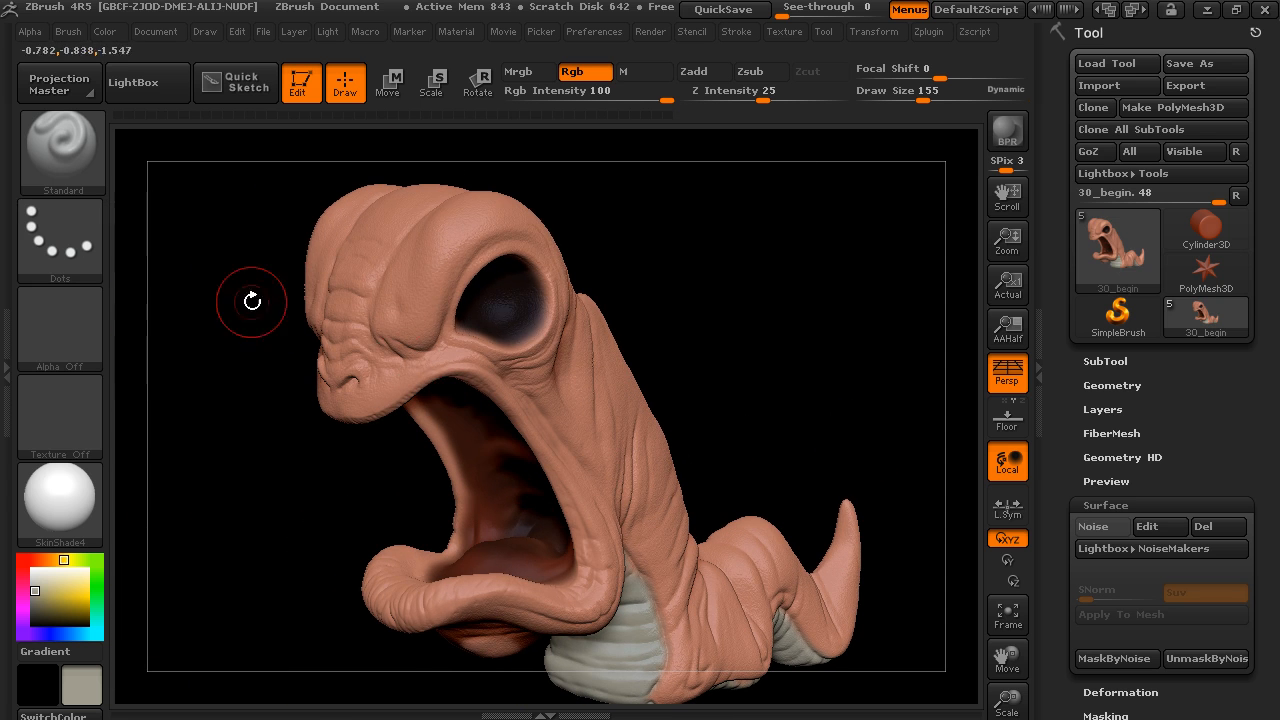
pyautogui.click(70, 235)
pyautogui.click(454, 259)
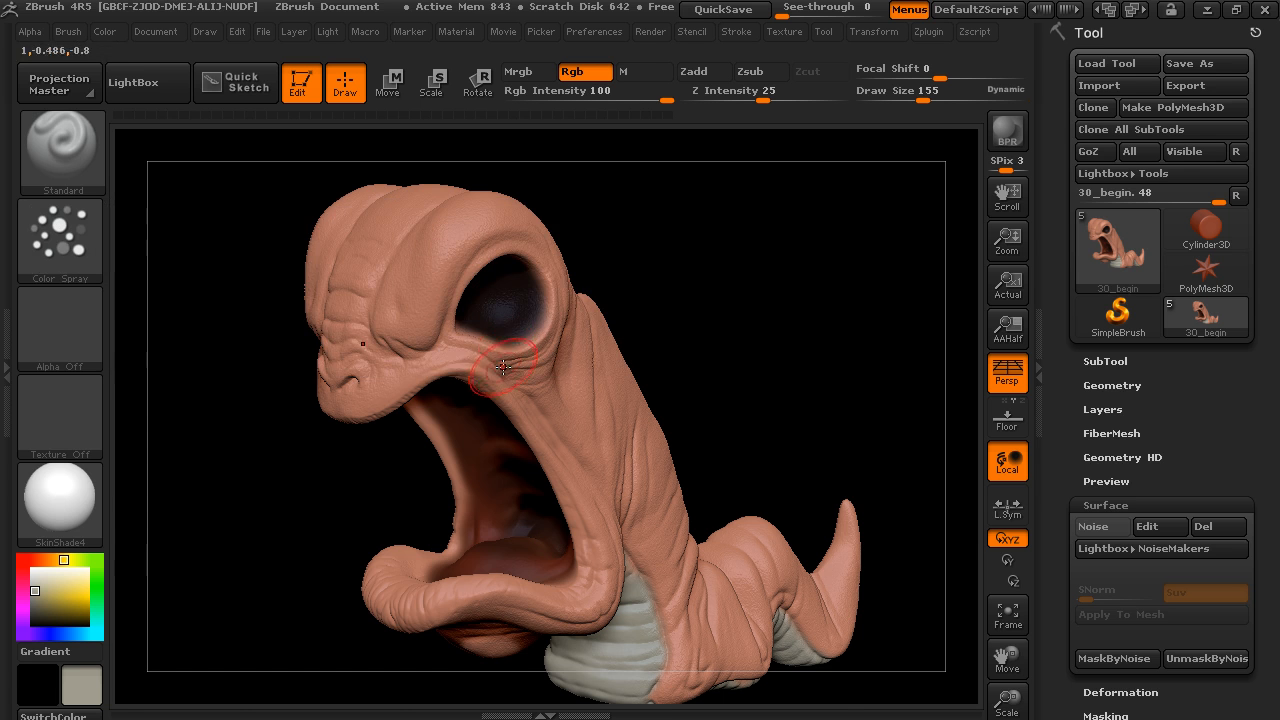
pyautogui.click(60, 330)
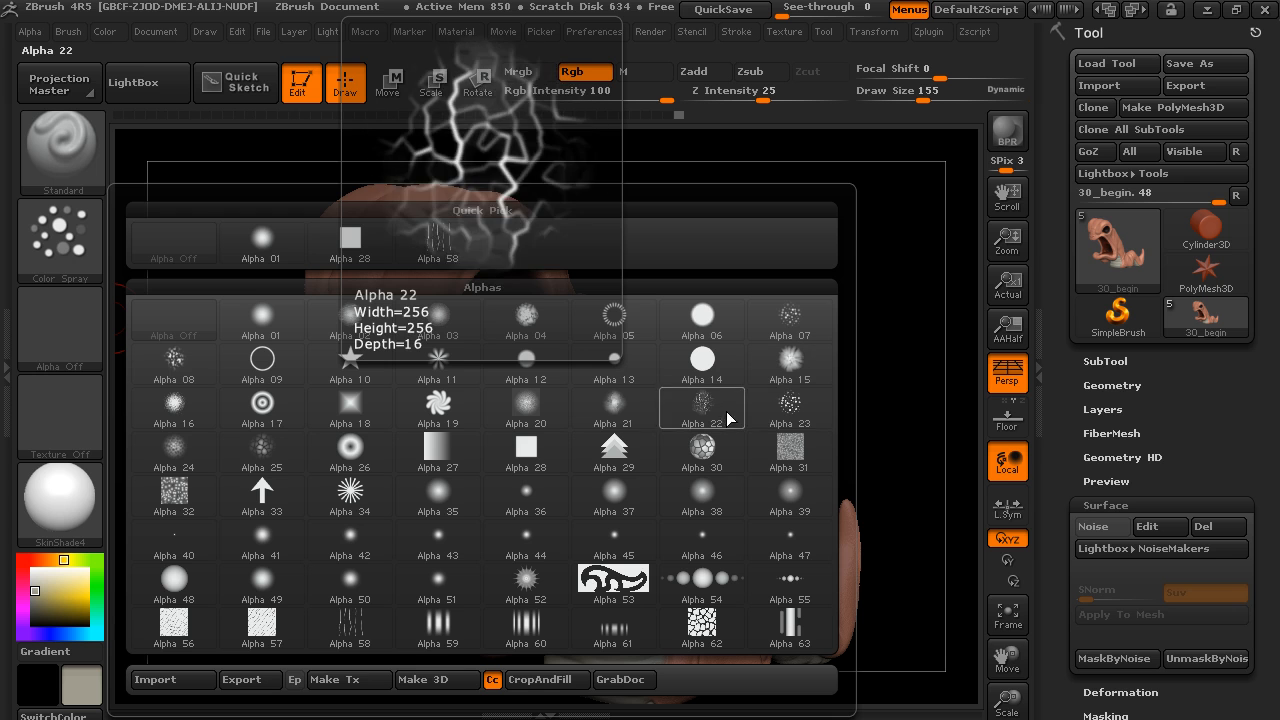
pyautogui.click(185, 362)
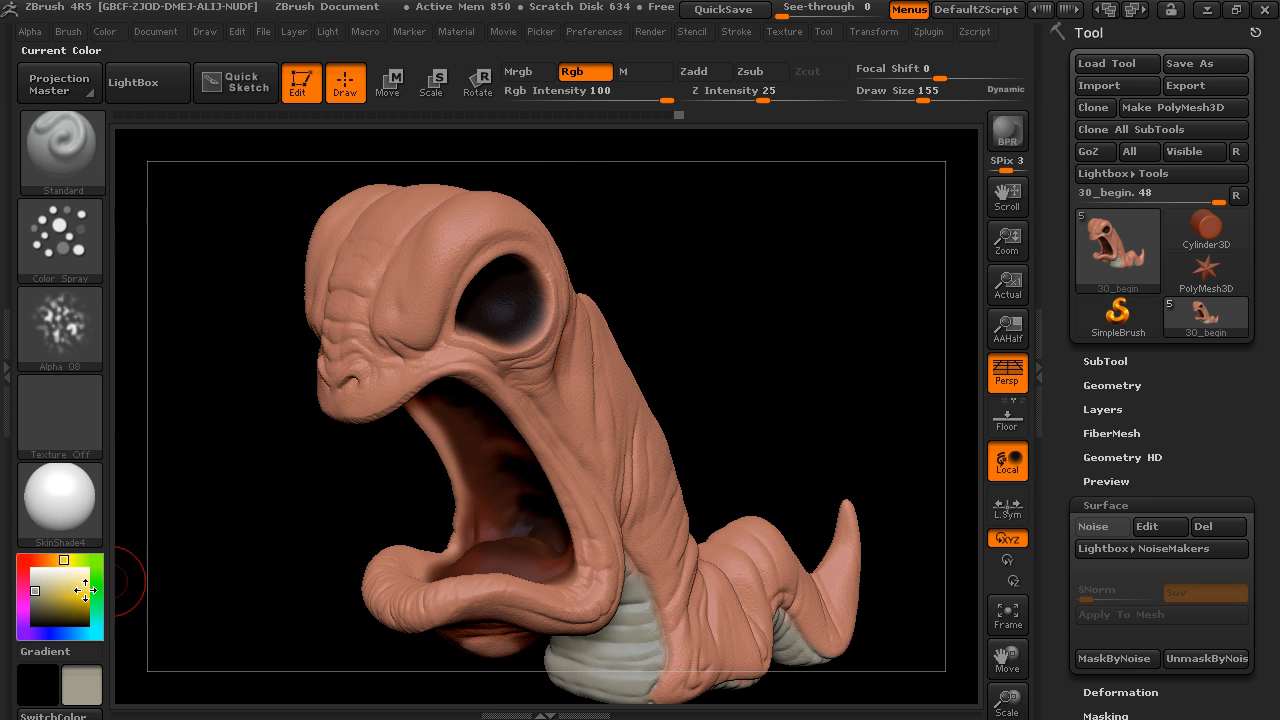
# Choose a skin tone as the paint colour, review the Color Spray settings, and shift the colour to a darker reddish salmon
pyautogui.moveTo(68, 591); pyautogui.dragTo(610, 451)
pyautogui.moveTo(823, 374)
pyautogui.mouseDown()
pyautogui.moveTo(697, 369)
pyautogui.moveTo(780, 362)
pyautogui.moveTo(618, 453)
pyautogui.mouseUp()
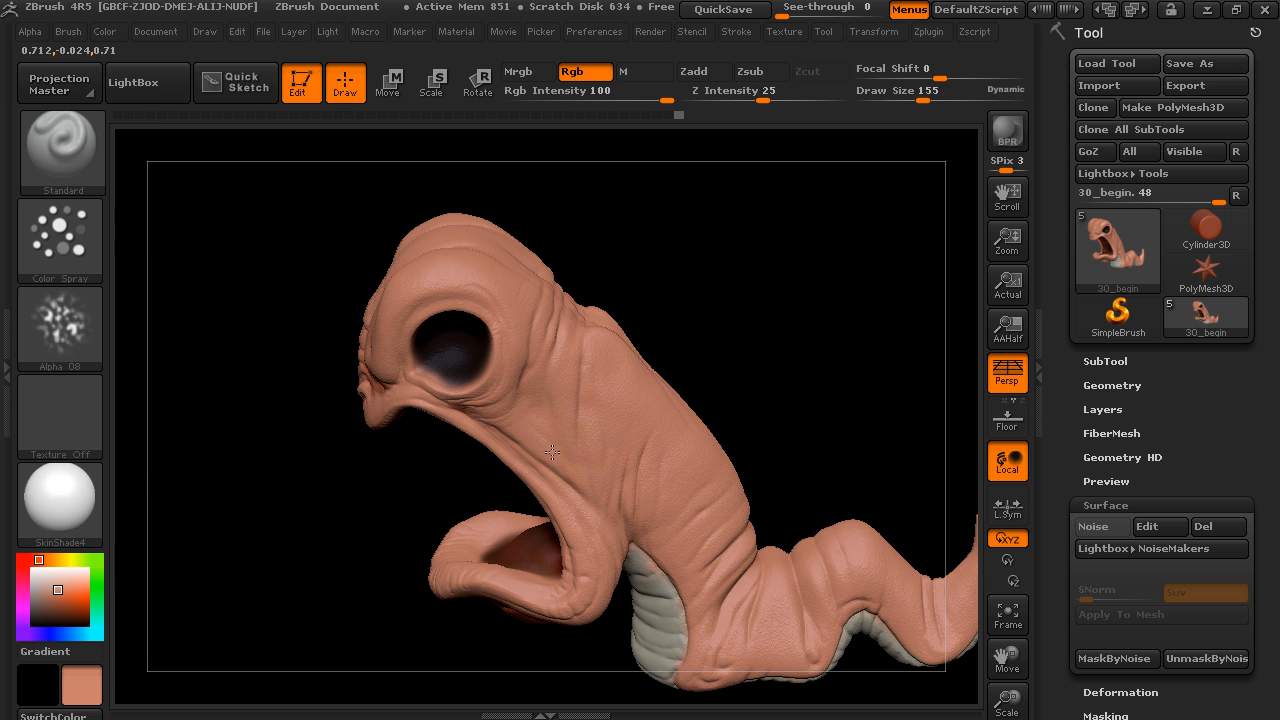
pyautogui.click(82, 240)
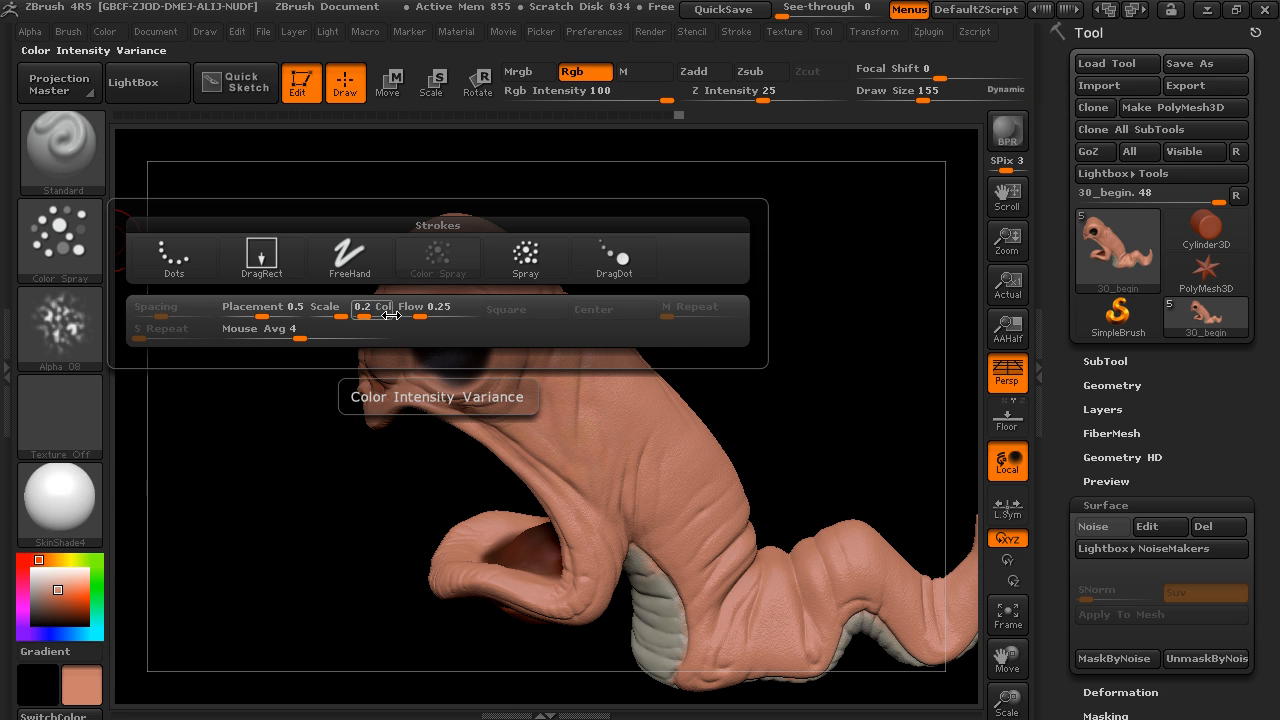
pyautogui.moveTo(703, 331); pyautogui.dragTo(702, 358)
pyautogui.moveTo(58, 590); pyautogui.dragTo(60, 597)
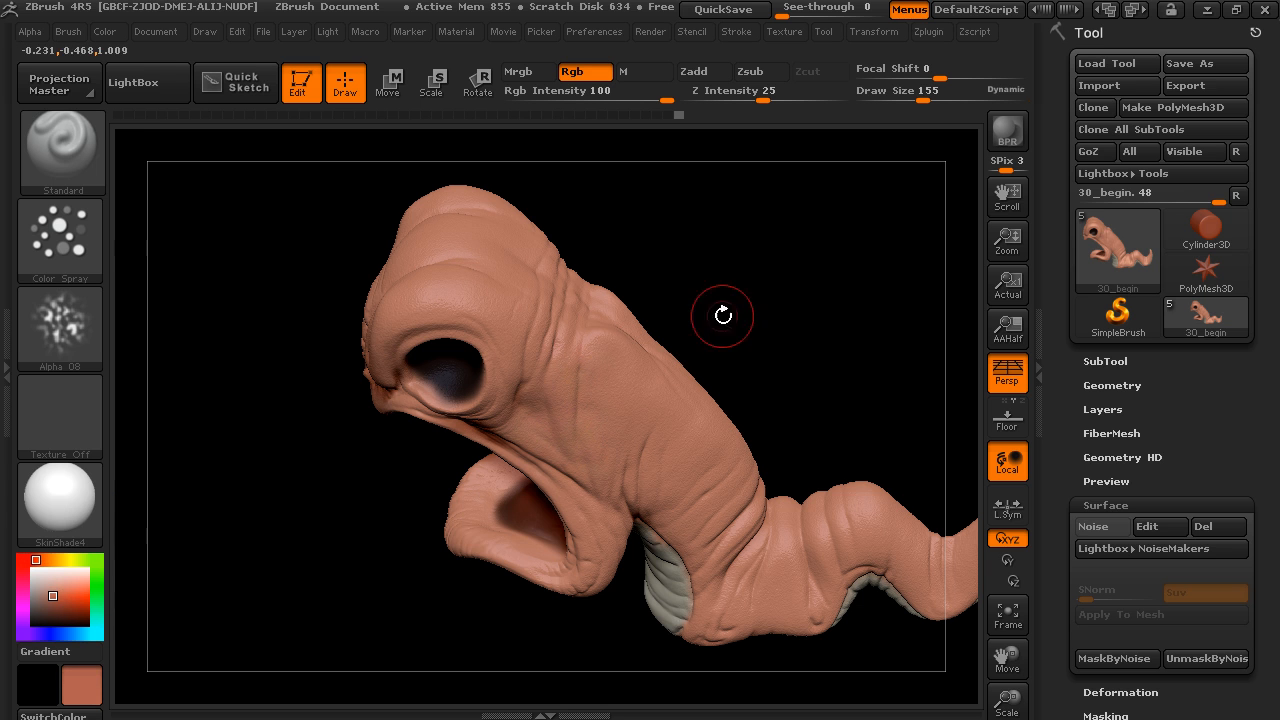
# Spray the reddish salmon over the top of the head, the snout and the area around the eye sockets
pyautogui.moveTo(720, 309); pyautogui.dragTo(531, 246)
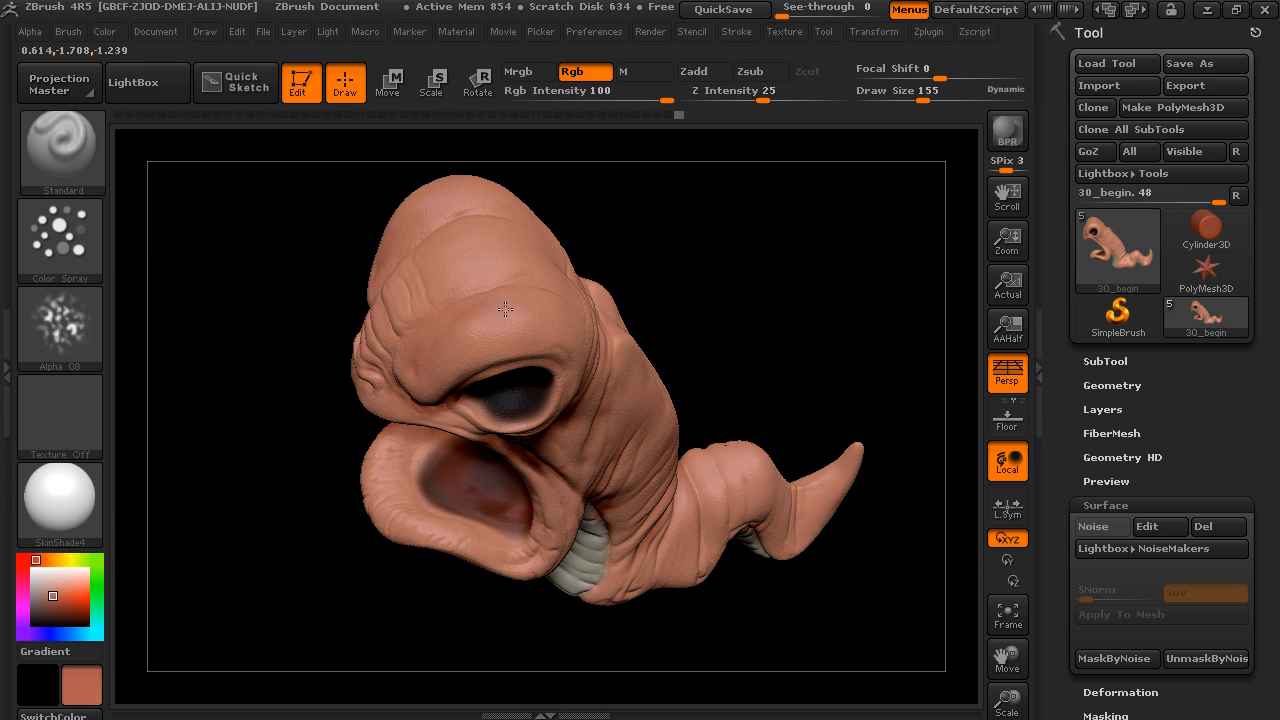
pyautogui.moveTo(643, 261); pyautogui.dragTo(385, 316)
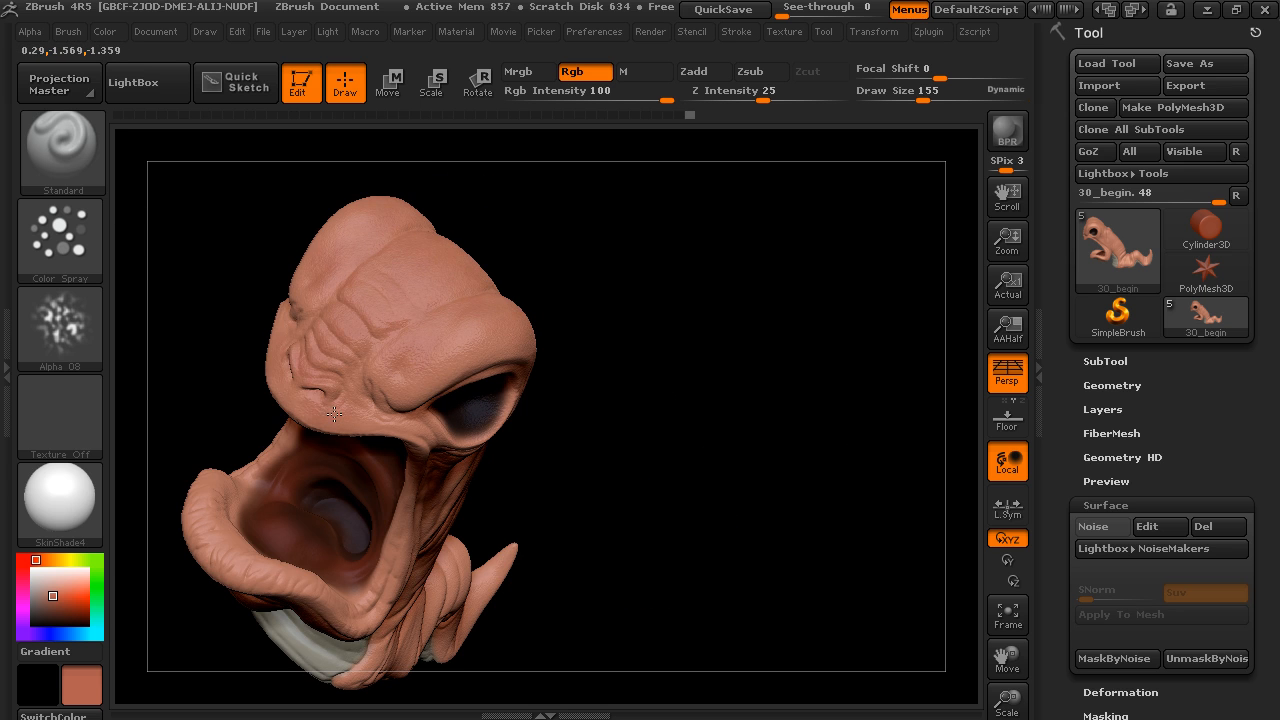
pyautogui.moveTo(590, 432); pyautogui.dragTo(543, 294)
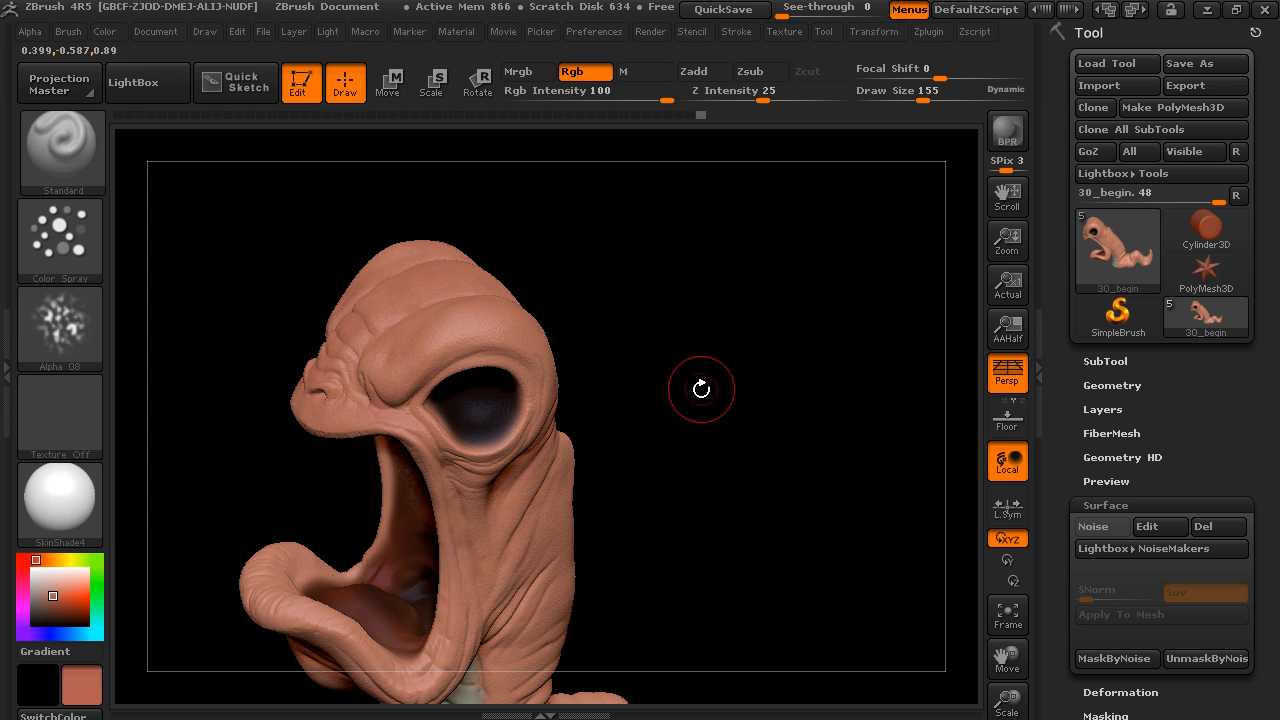
pyautogui.moveTo(700, 391); pyautogui.dragTo(545, 395)
pyautogui.moveTo(658, 398); pyautogui.dragTo(601, 397)
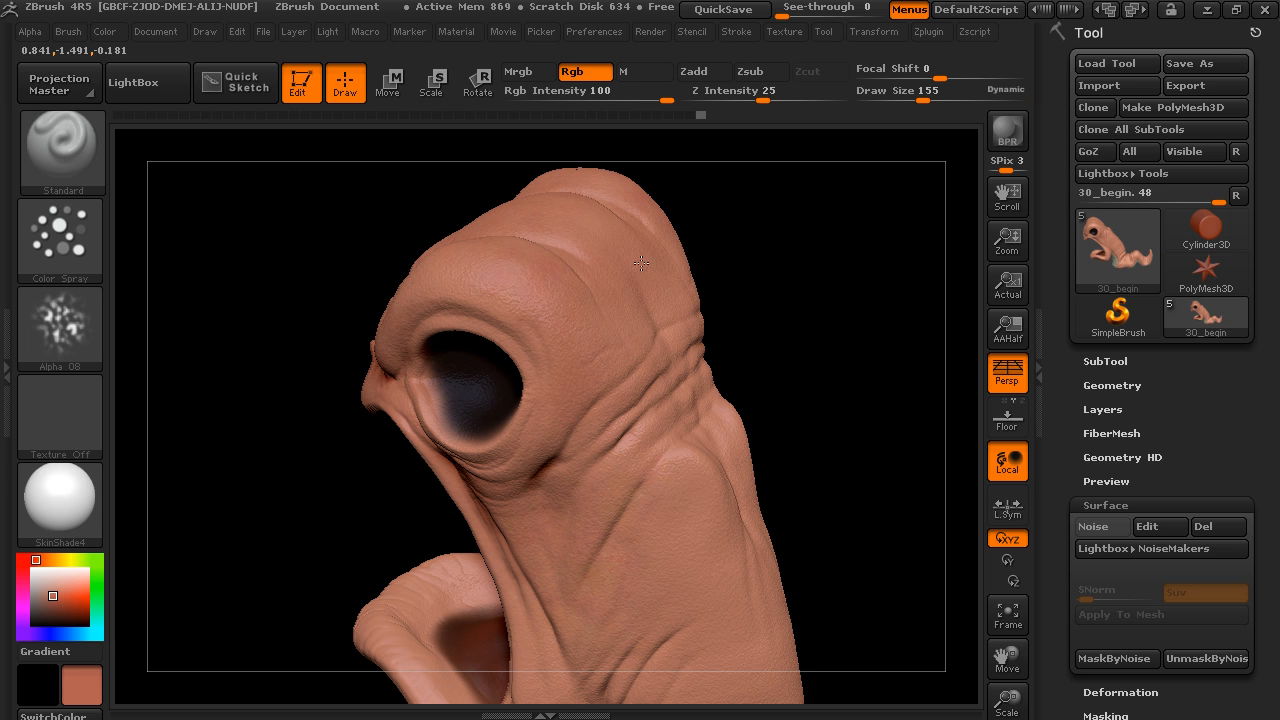
# Set the draw size to 232 and spray the reddish salmon over the back of the head and down the back
pyautogui.moveTo(923, 95); pyautogui.dragTo(936, 95)
pyautogui.moveTo(897, 256)
pyautogui.mouseDown()
pyautogui.moveTo(823, 269)
pyautogui.moveTo(701, 500)
pyautogui.mouseUp()
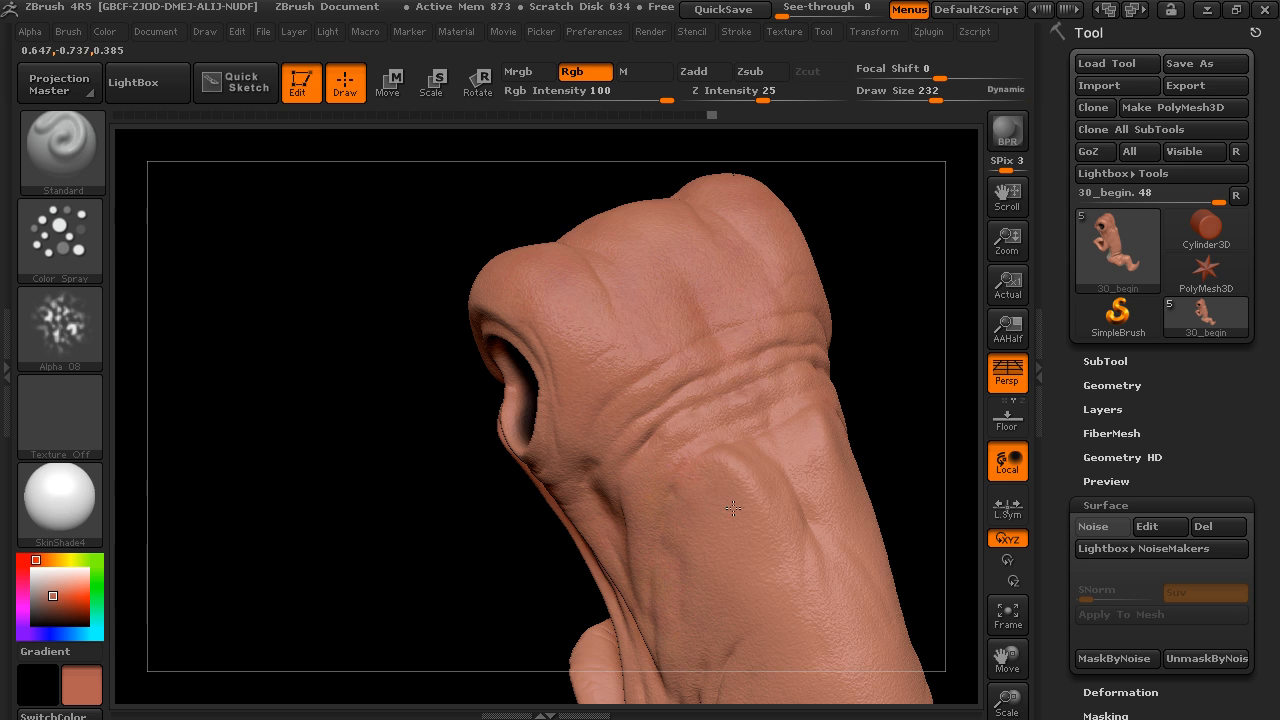
pyautogui.keyDown('alt'); pyautogui.moveTo(911, 436); pyautogui.dragTo(783, 280); pyautogui.keyUp('alt')
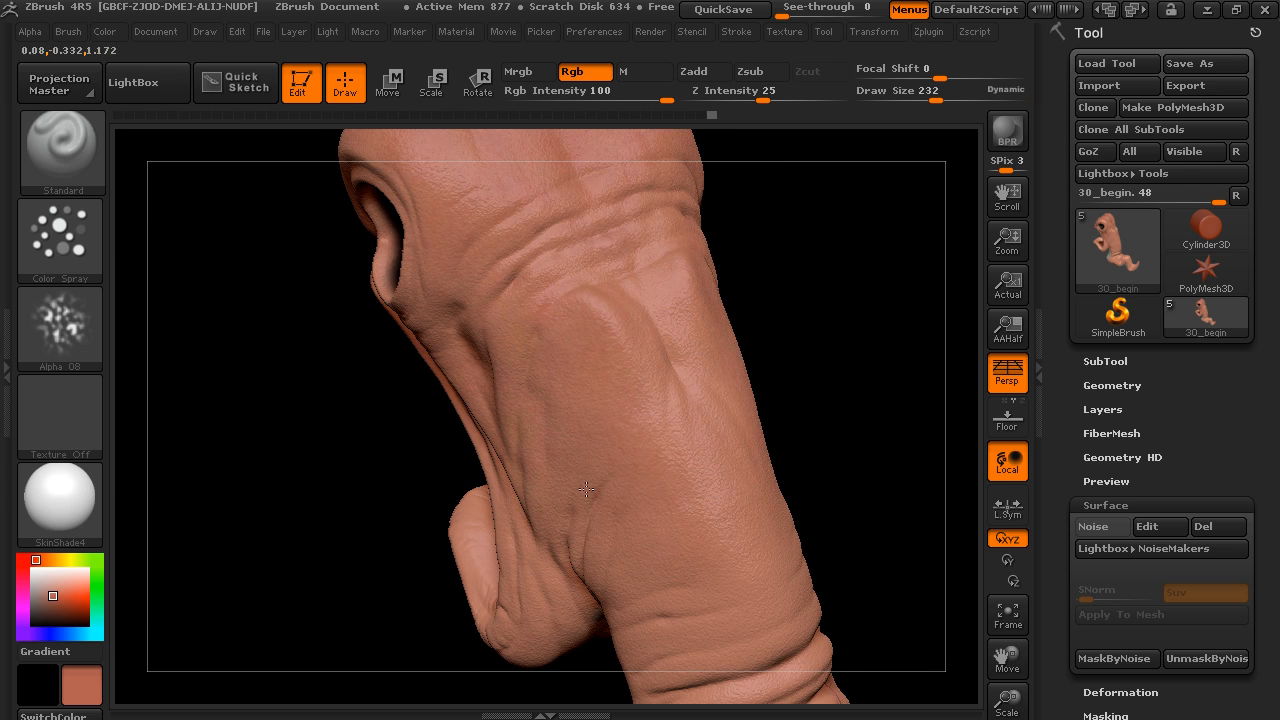
pyautogui.keyDown('alt'); pyautogui.moveTo(846, 486); pyautogui.dragTo(649, 461); pyautogui.keyUp('alt')
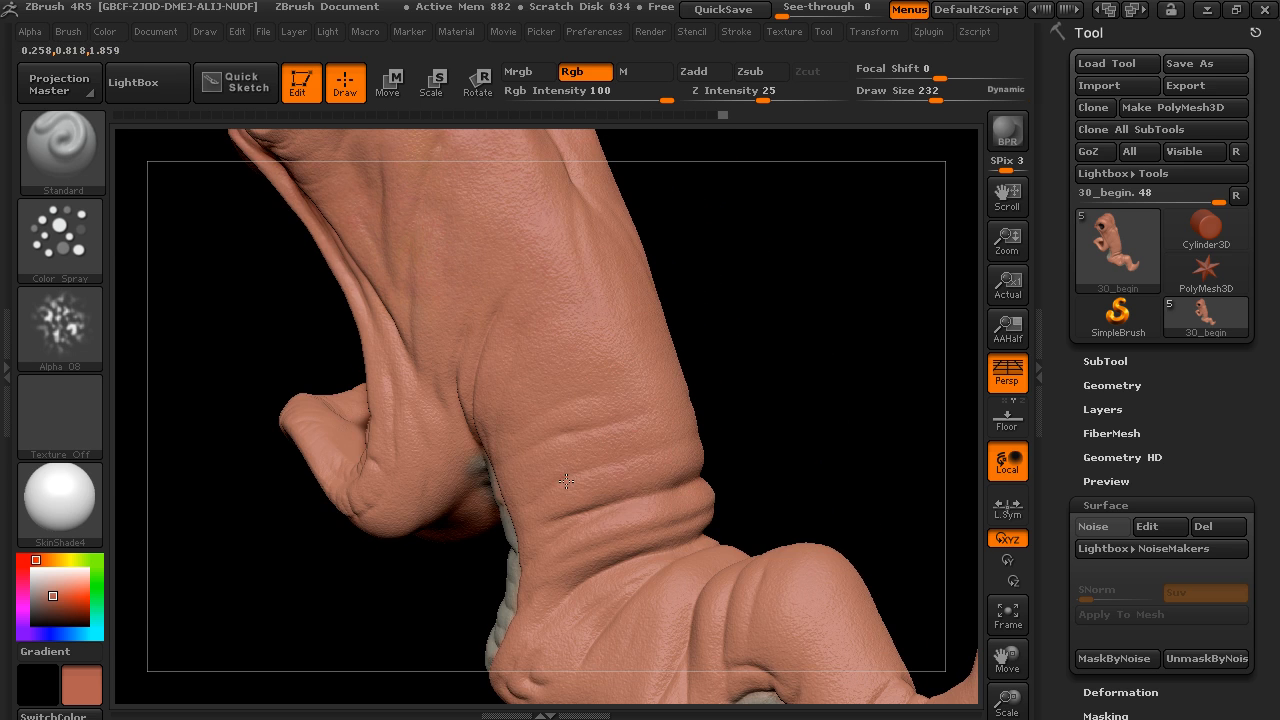
# Spray the reddish salmon over the sides of the body, the tail and the underside of the lower jaw
pyautogui.moveTo(757, 380); pyautogui.dragTo(394, 366)
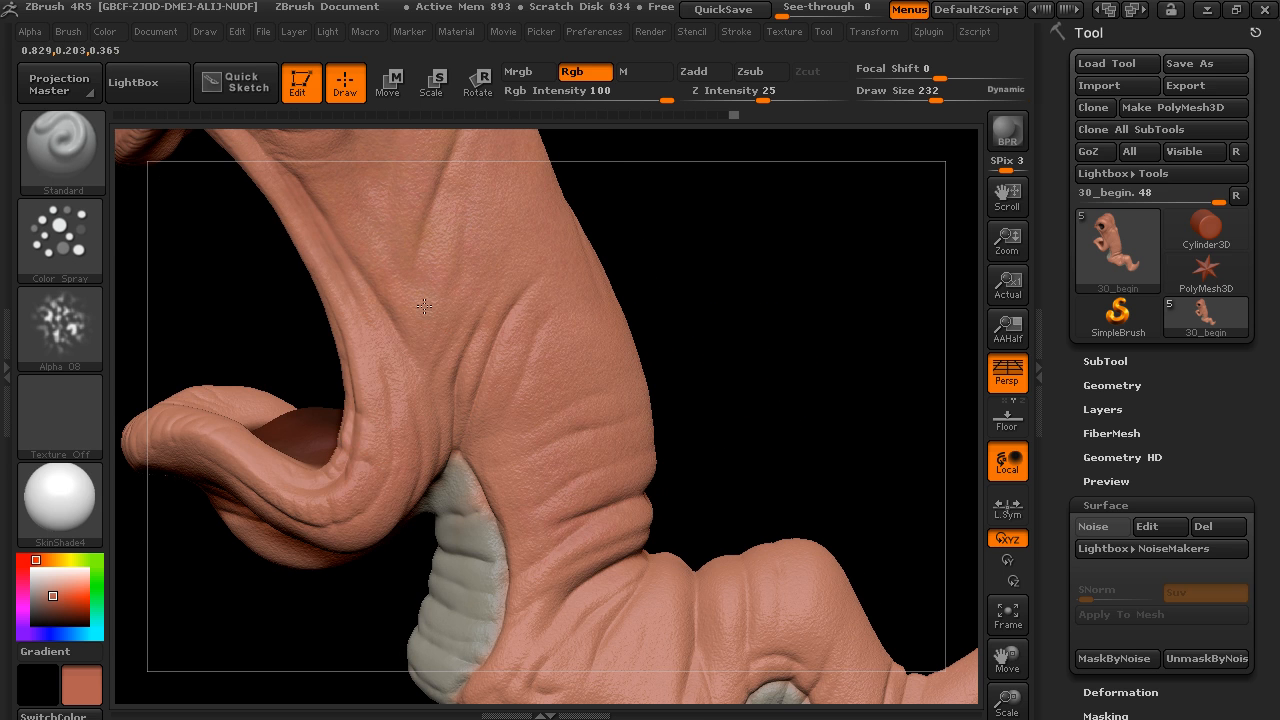
pyautogui.moveTo(709, 400)
pyautogui.mouseDown()
pyautogui.moveTo(729, 445)
pyautogui.moveTo(705, 410)
pyautogui.mouseUp()
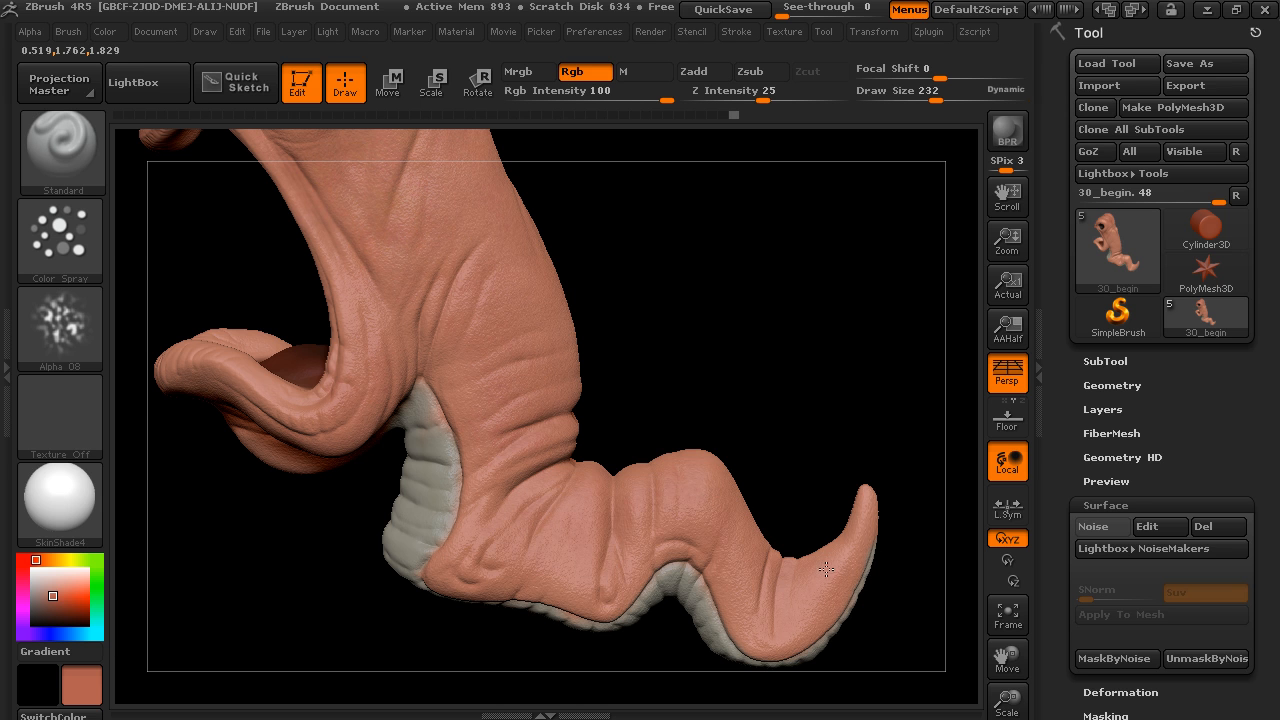
pyautogui.moveTo(880, 520)
pyautogui.mouseDown()
pyautogui.moveTo(909, 374)
pyautogui.moveTo(663, 371)
pyautogui.moveTo(747, 331)
pyautogui.mouseUp()
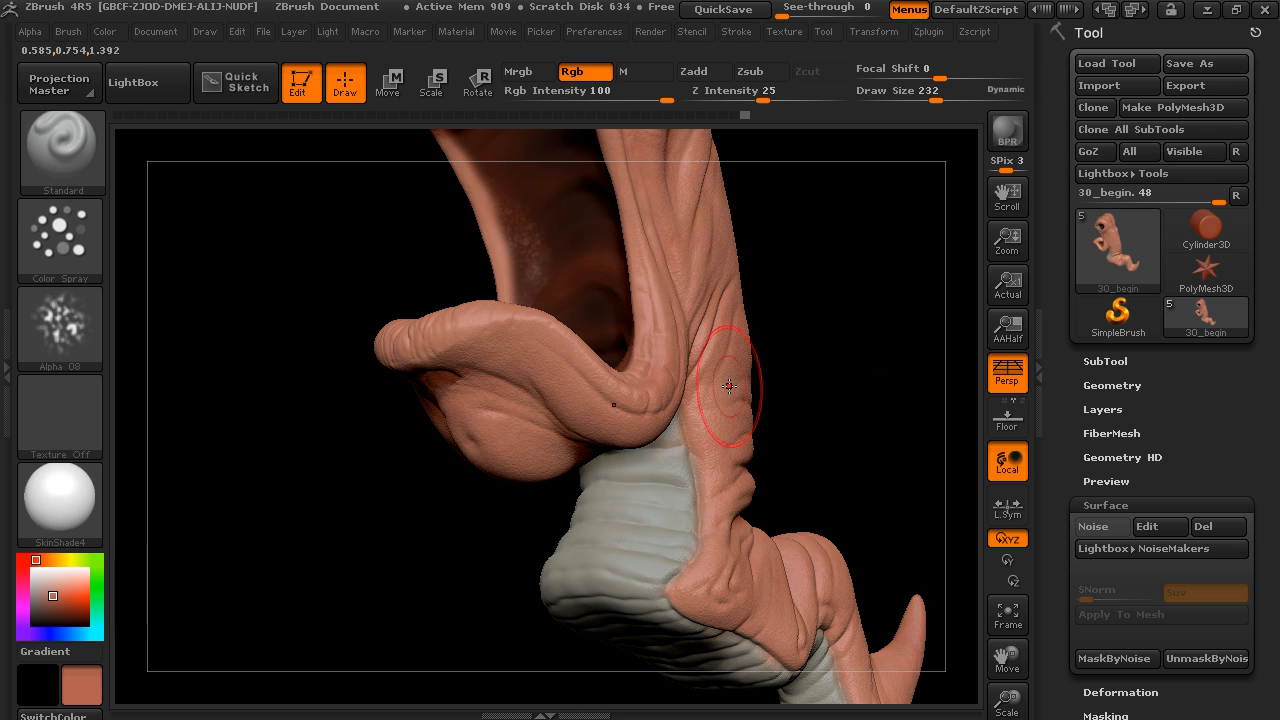
pyautogui.moveTo(777, 375); pyautogui.dragTo(808, 263)
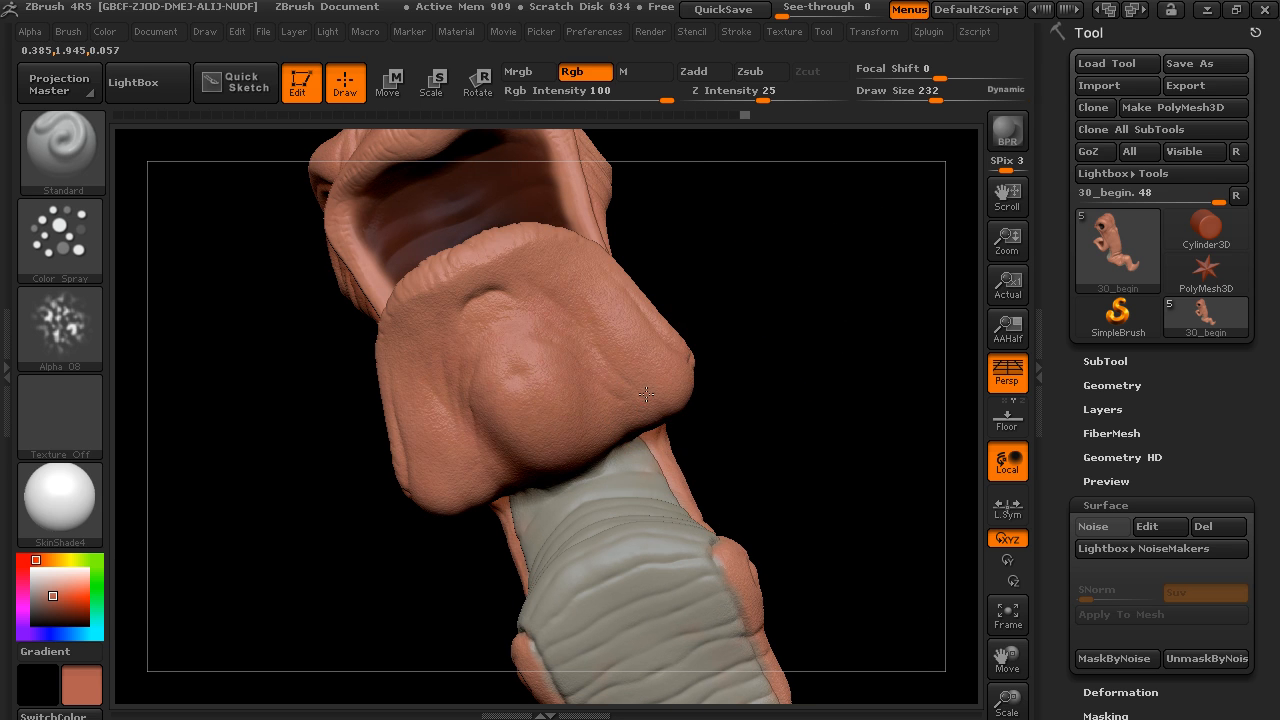
pyautogui.moveTo(796, 320)
pyautogui.mouseDown()
pyautogui.moveTo(817, 406)
pyautogui.moveTo(831, 266)
pyautogui.moveTo(810, 410)
pyautogui.mouseUp()
# Change the paint colour to an orange-brown and spray it over the forehead and the brow bulges
pyautogui.click(58, 598)
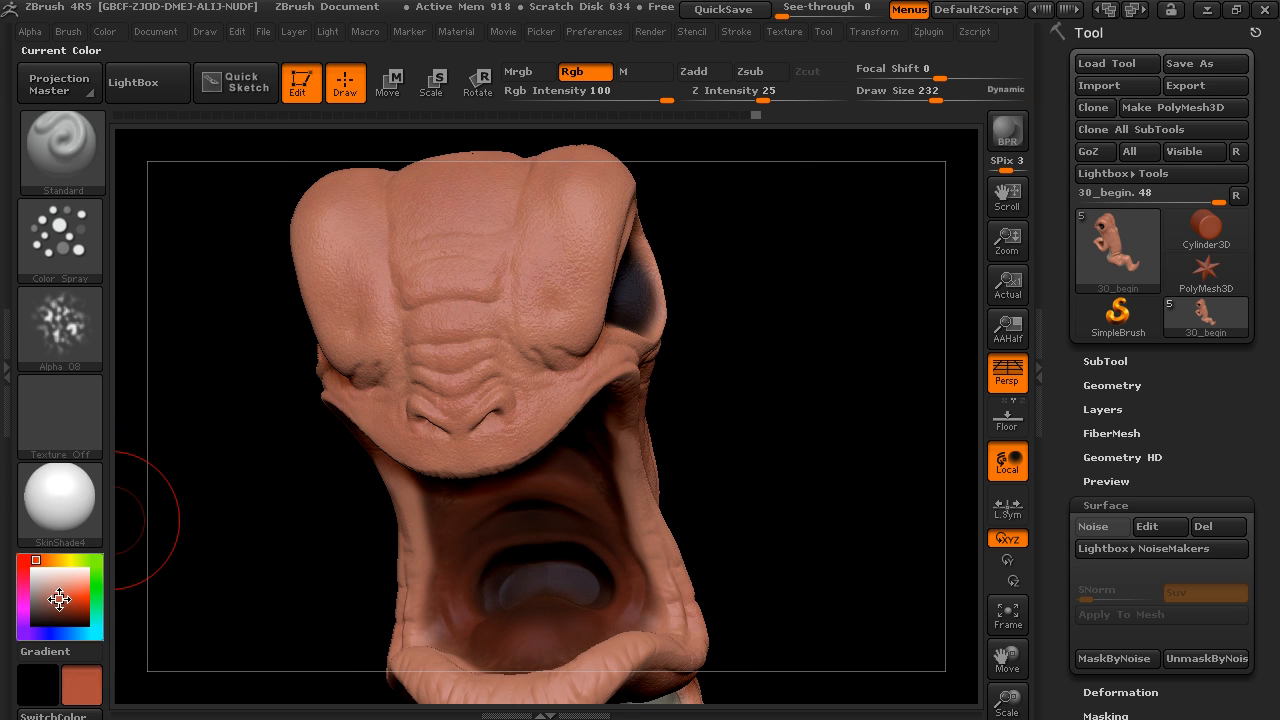
pyautogui.moveTo(760, 335); pyautogui.dragTo(727, 349)
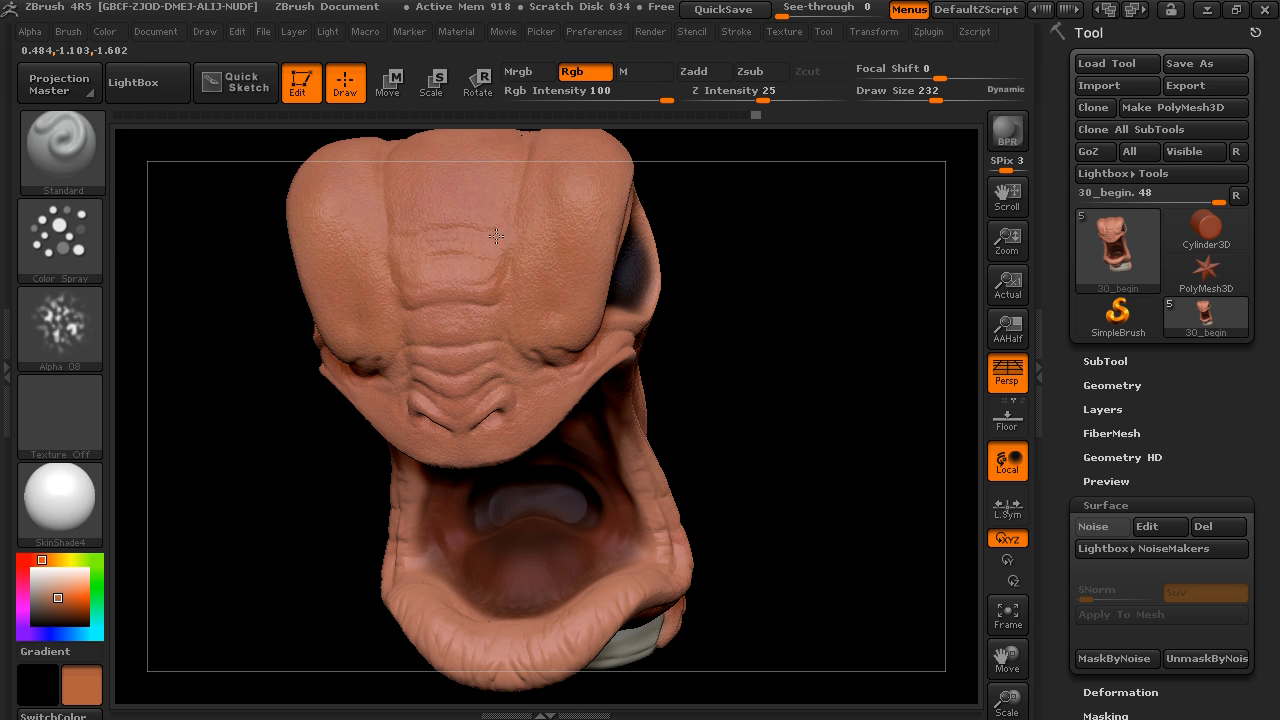
pyautogui.moveTo(771, 243); pyautogui.dragTo(597, 359)
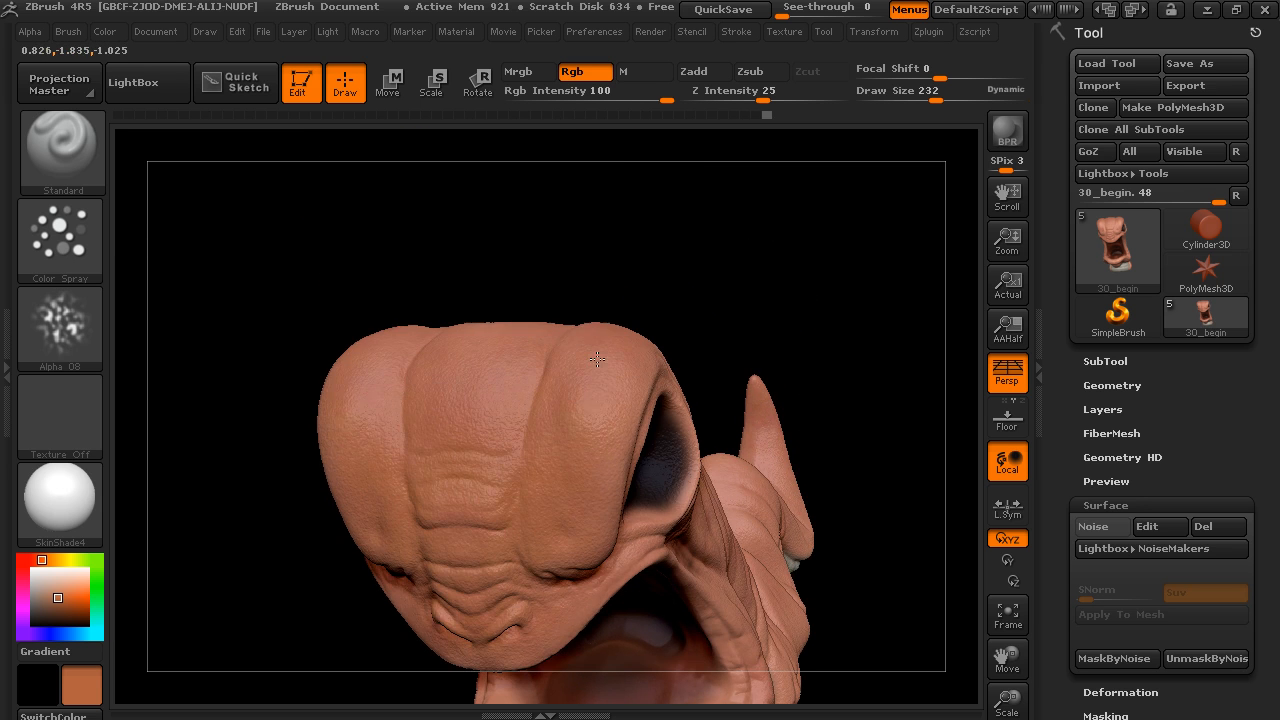
# Spray the orange-brown along the back, the sides of the neck and body, and the lower jaw
pyautogui.moveTo(663, 280); pyautogui.dragTo(552, 386)
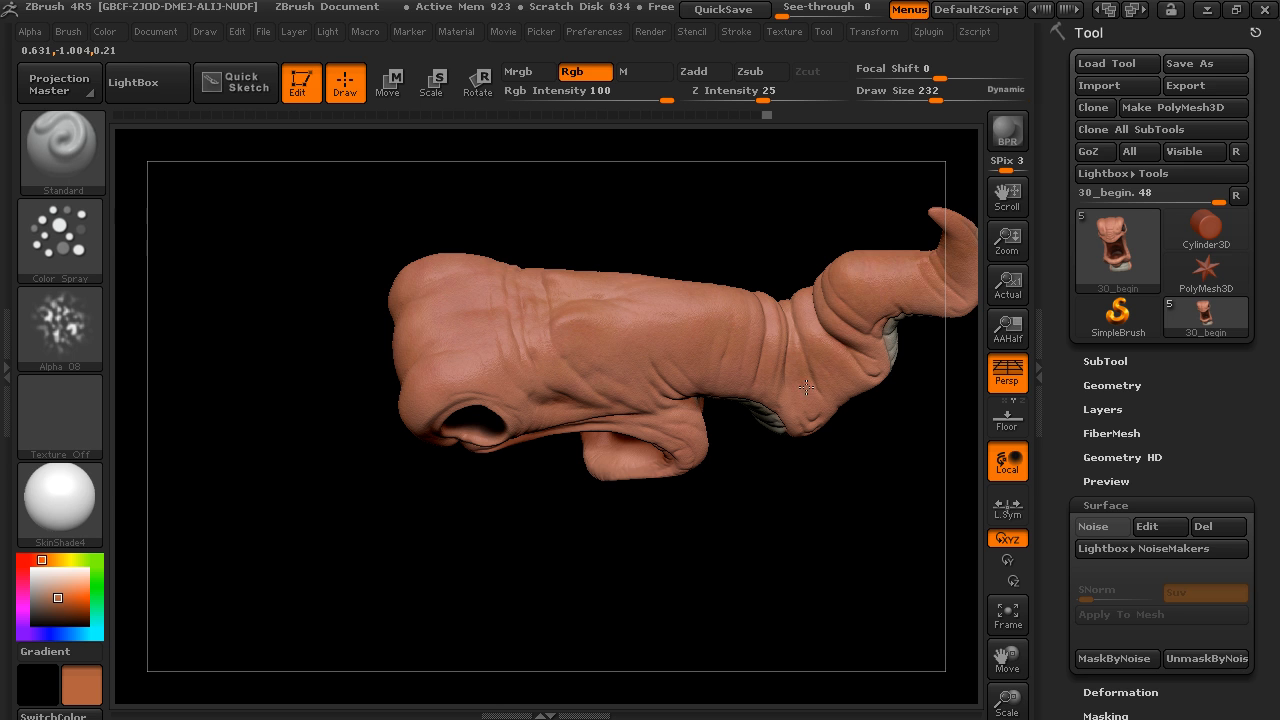
pyautogui.moveTo(826, 504); pyautogui.dragTo(849, 323)
pyautogui.keyDown('alt'); pyautogui.moveTo(729, 305); pyautogui.dragTo(690, 515); pyautogui.keyUp('alt')
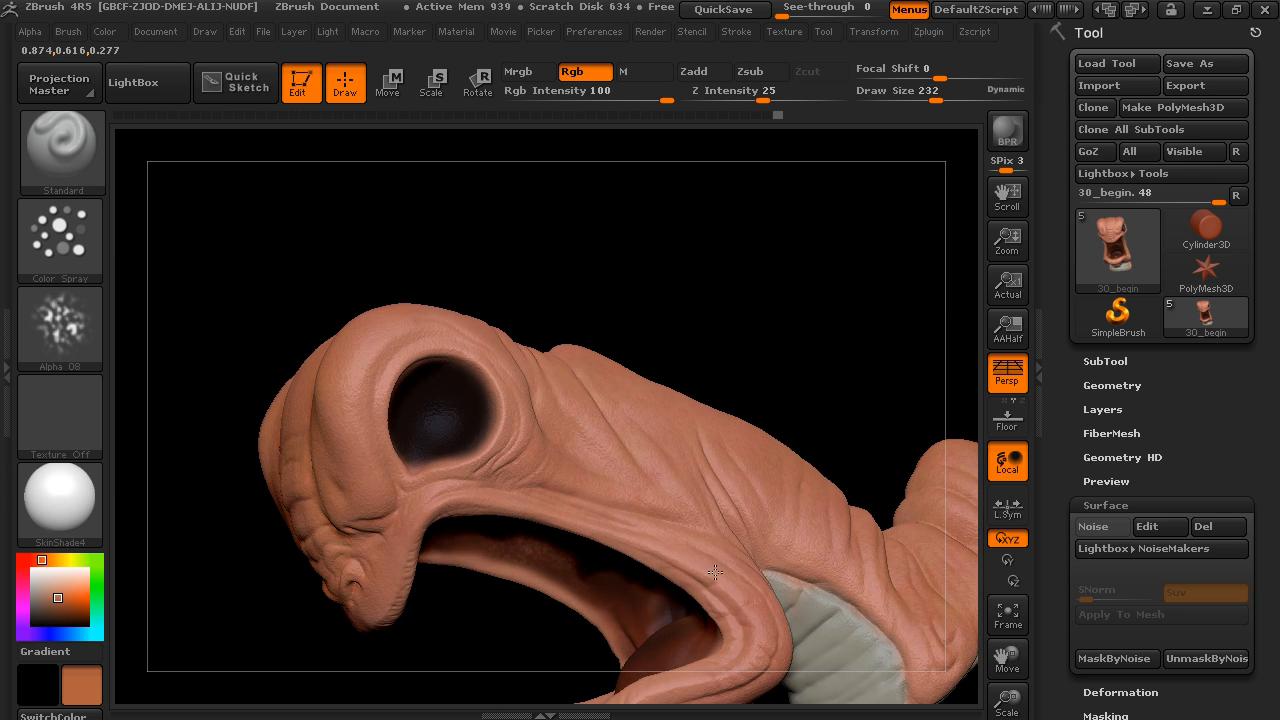
pyautogui.moveTo(799, 413); pyautogui.dragTo(692, 426)
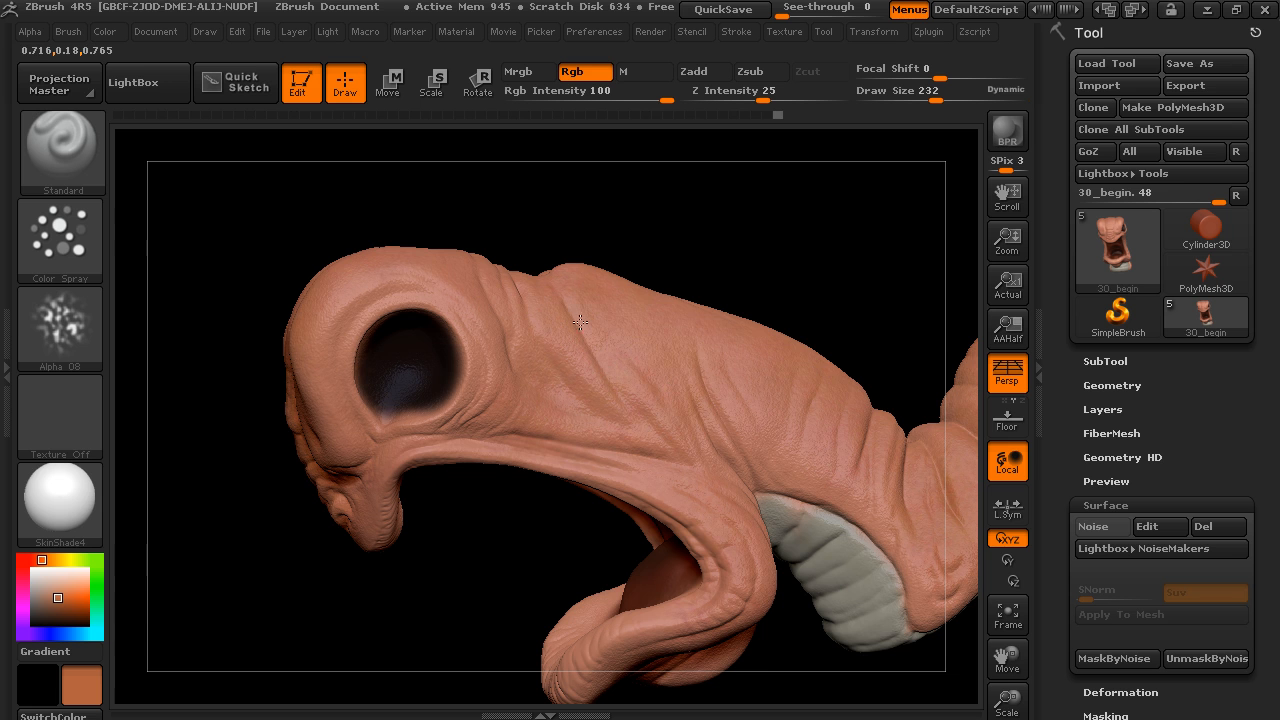
pyautogui.moveTo(860, 340)
pyautogui.mouseDown()
pyautogui.moveTo(814, 280)
pyautogui.moveTo(794, 166)
pyautogui.mouseUp()
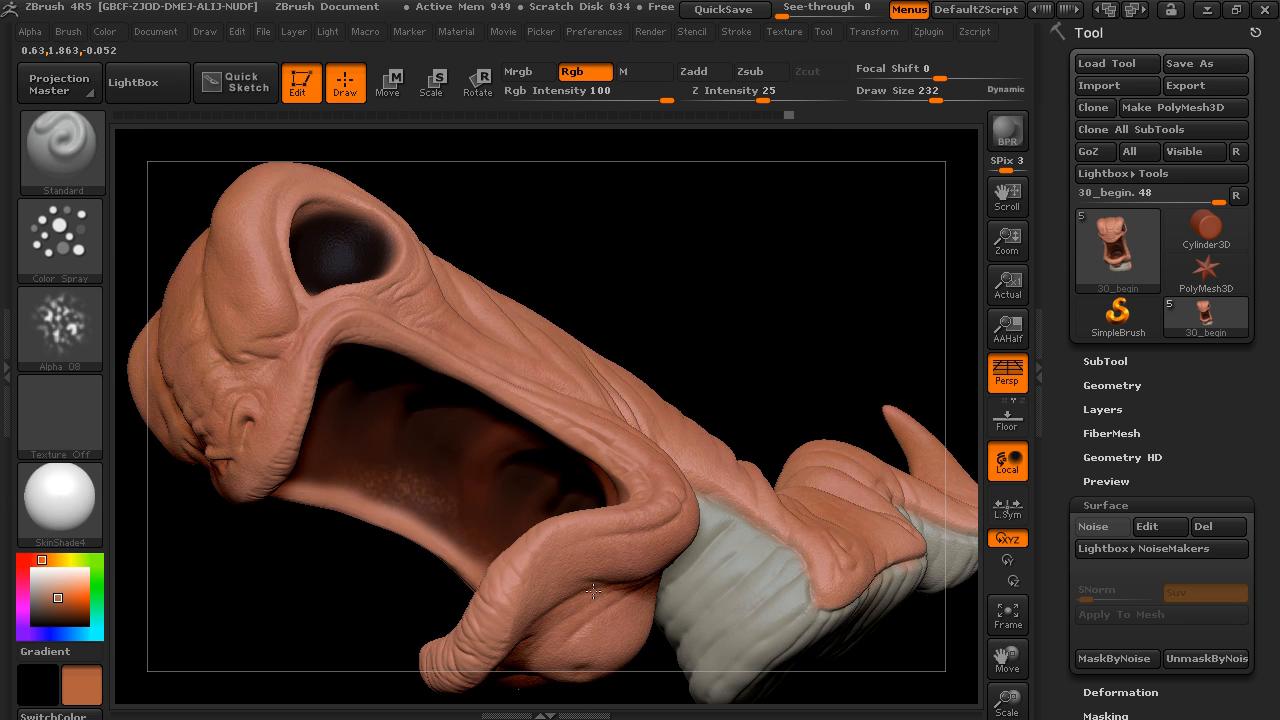
# Spray the orange-brown over the lower jaw and the underside of the chin
pyautogui.moveTo(722, 400); pyautogui.dragTo(691, 366)
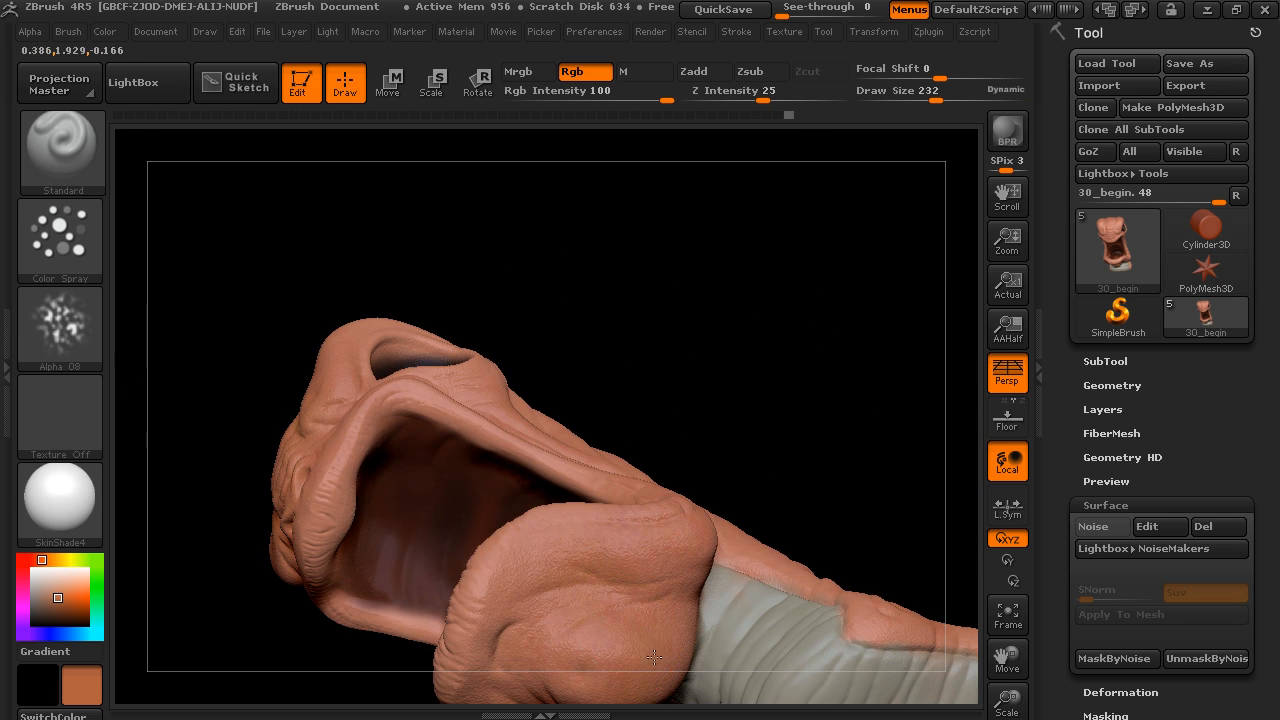
pyautogui.moveTo(705, 295)
pyautogui.mouseDown()
pyautogui.moveTo(720, 280)
pyautogui.moveTo(826, 329)
pyautogui.moveTo(680, 345)
pyautogui.mouseUp()
pyautogui.moveTo(620, 260)
pyautogui.mouseDown()
pyautogui.moveTo(694, 294)
pyautogui.moveTo(669, 434)
pyautogui.moveTo(594, 509)
pyautogui.moveTo(720, 454)
pyautogui.moveTo(423, 563)
pyautogui.moveTo(394, 551)
pyautogui.moveTo(345, 471)
pyautogui.moveTo(417, 449)
pyautogui.mouseUp()
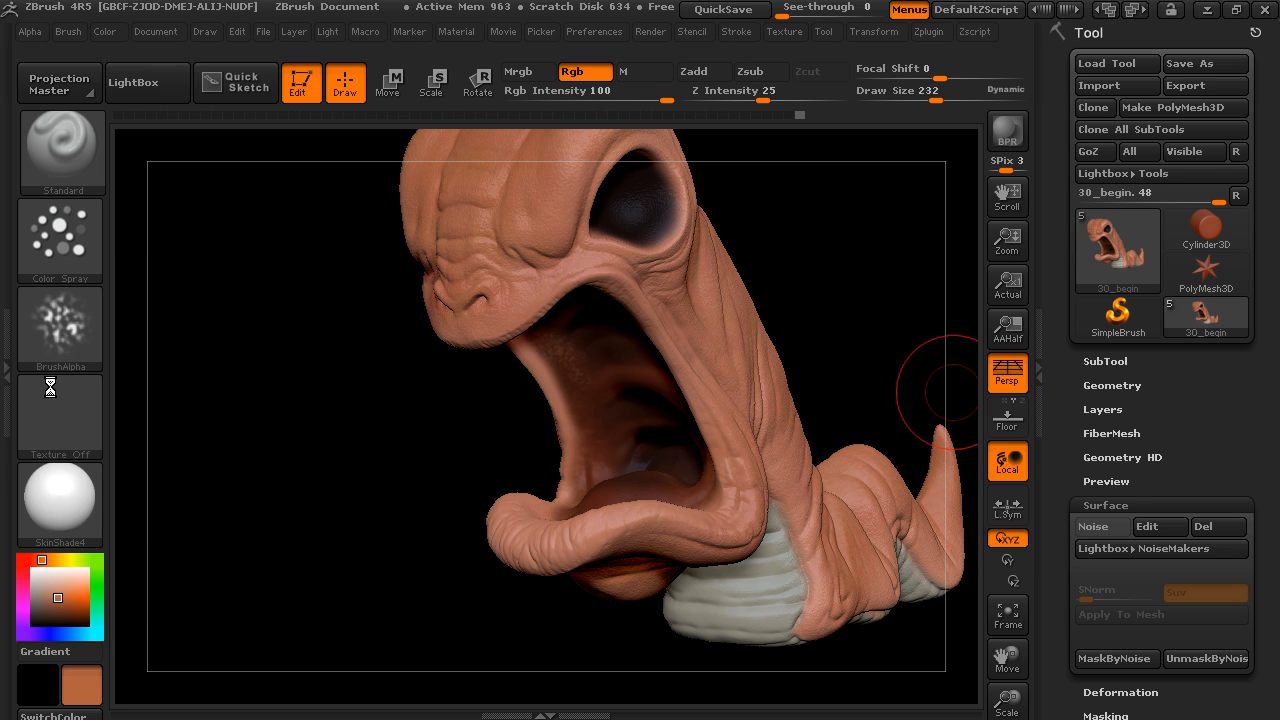
# Change the paint colour to a light salmon pink, with the FreeHand stroke and no alpha on the brush
pyautogui.click(50, 561)
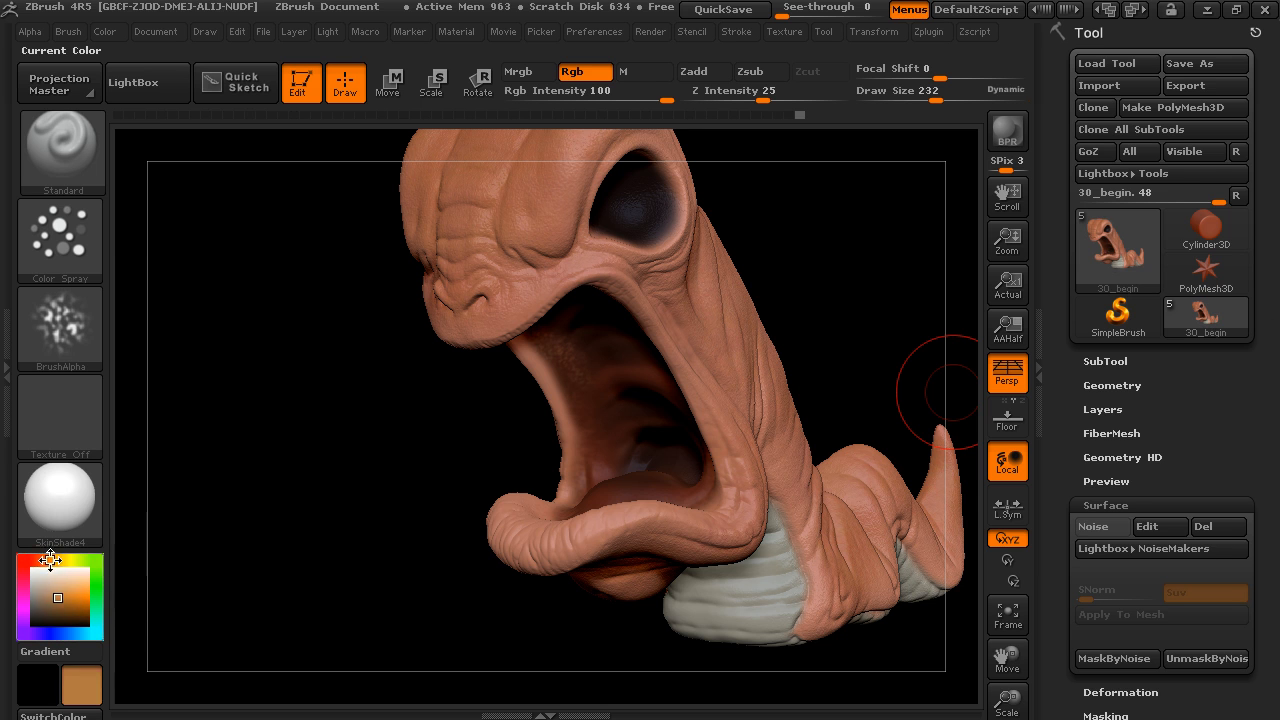
pyautogui.moveTo(62, 608); pyautogui.dragTo(61, 587)
pyautogui.click(39, 559)
pyautogui.click(93, 237)
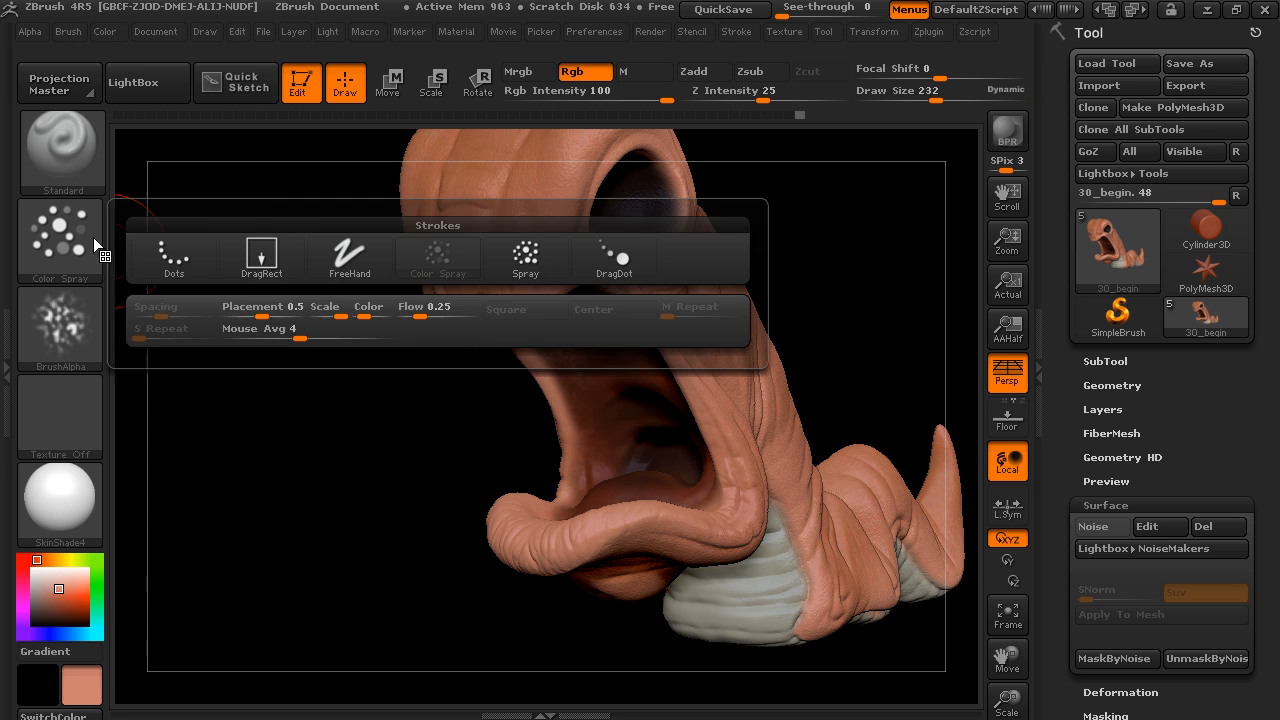
pyautogui.click(336, 271)
pyautogui.click(60, 325)
pyautogui.click(185, 400)
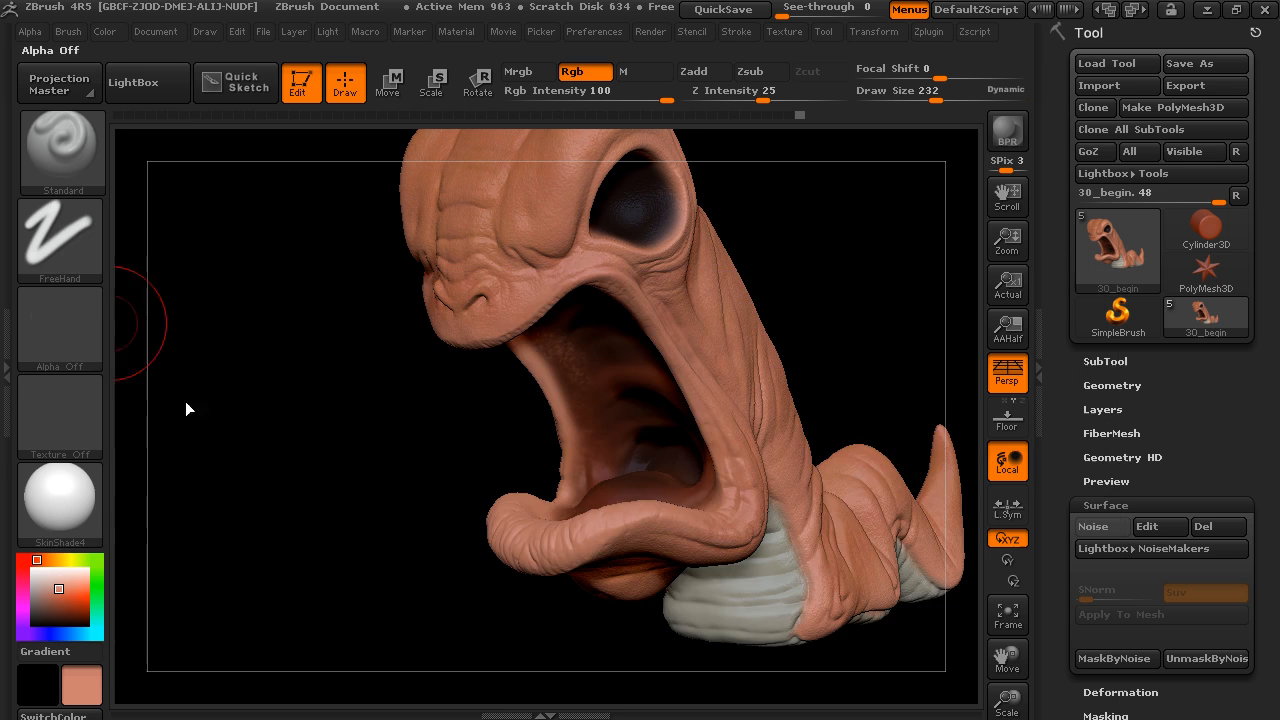
# Paint the light pink along the upper and lower lips and the mouth rim, reducing the draw size to 136
pyautogui.moveTo(396, 512); pyautogui.dragTo(463, 533)
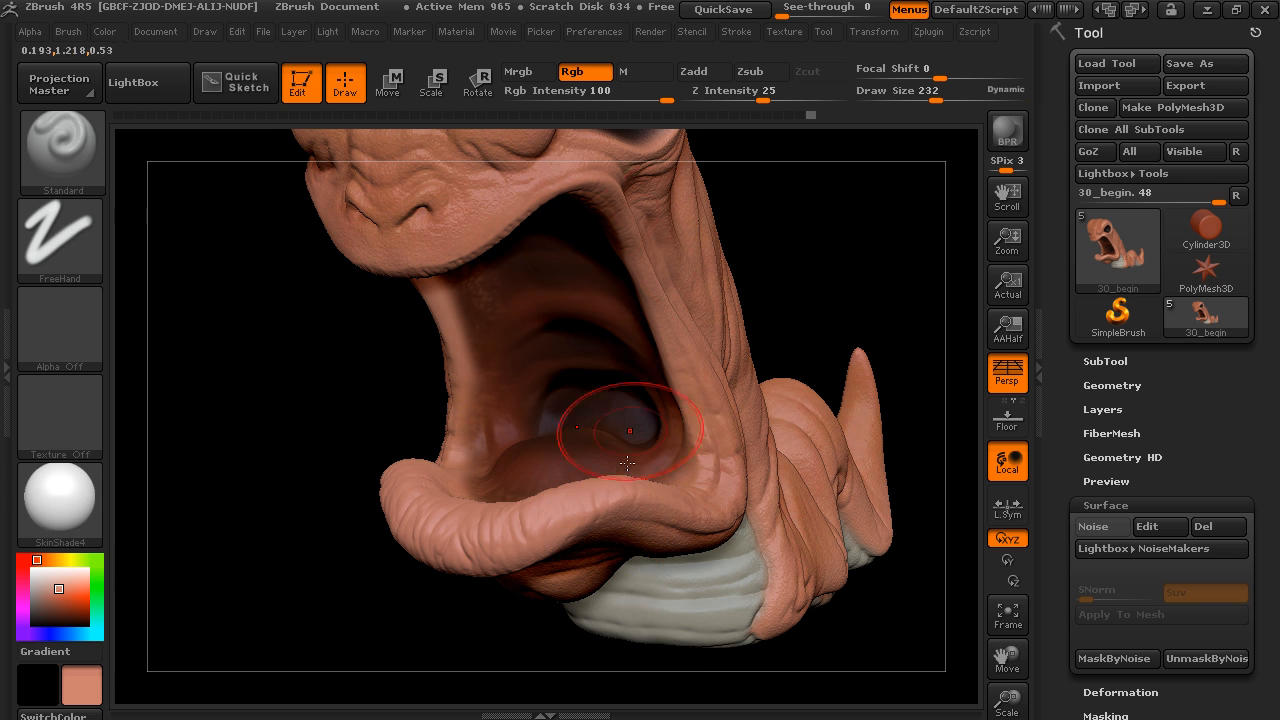
pyautogui.moveTo(937, 91); pyautogui.dragTo(916, 92)
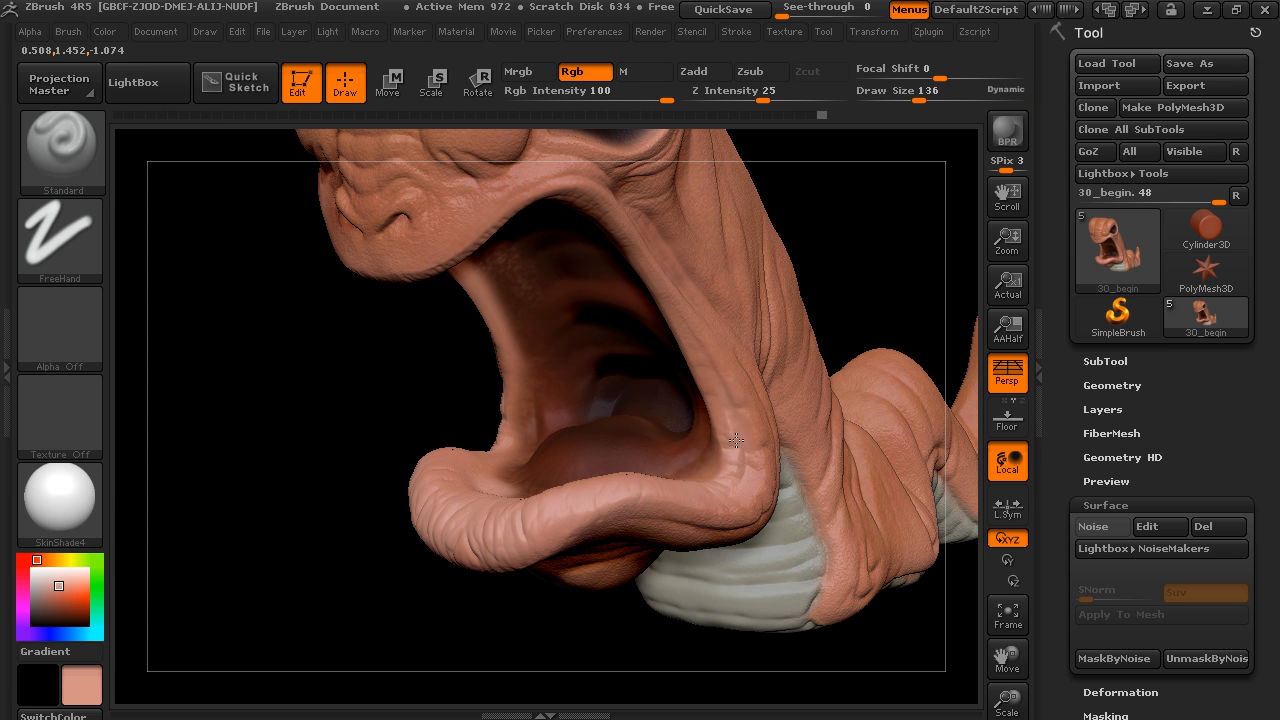
pyautogui.keyDown('alt'); pyautogui.moveTo(866, 222); pyautogui.dragTo(819, 223); pyautogui.keyUp('alt')
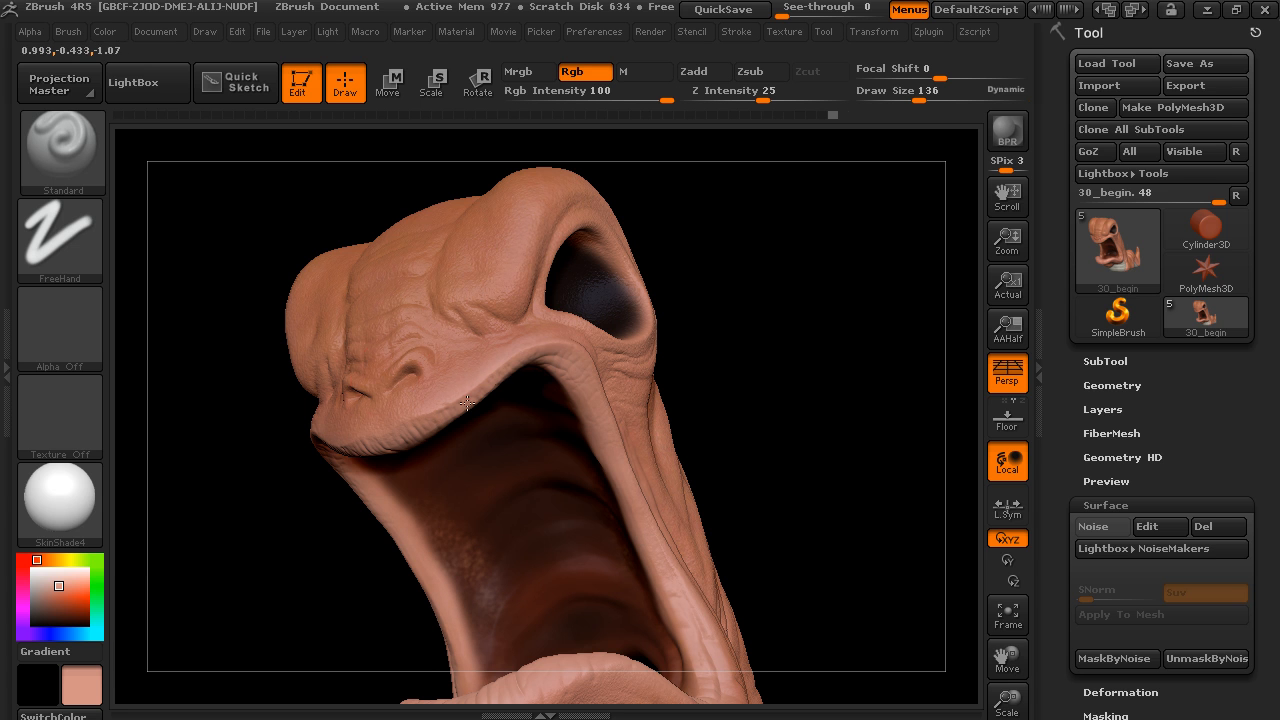
pyautogui.moveTo(735, 298); pyautogui.dragTo(782, 306)
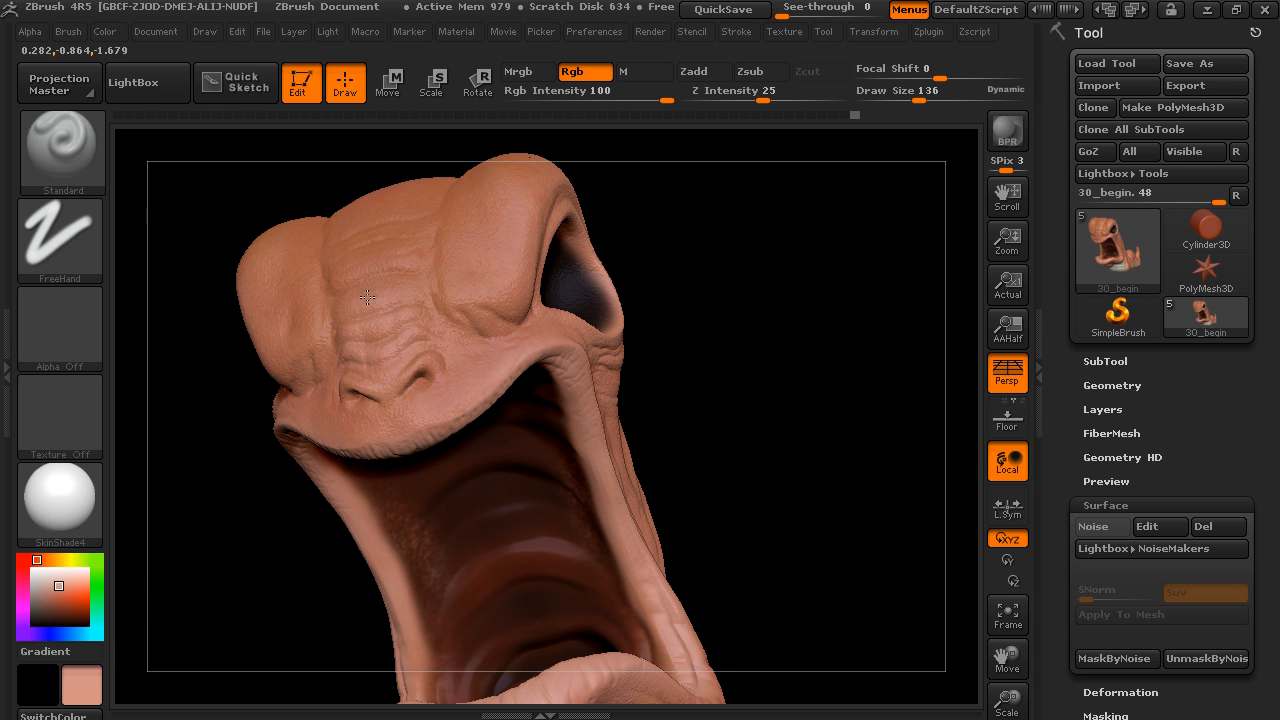
# Paint light pink strokes across the forehead wrinkles and beside the brow bulge
pyautogui.moveTo(600, 254); pyautogui.dragTo(740, 352)
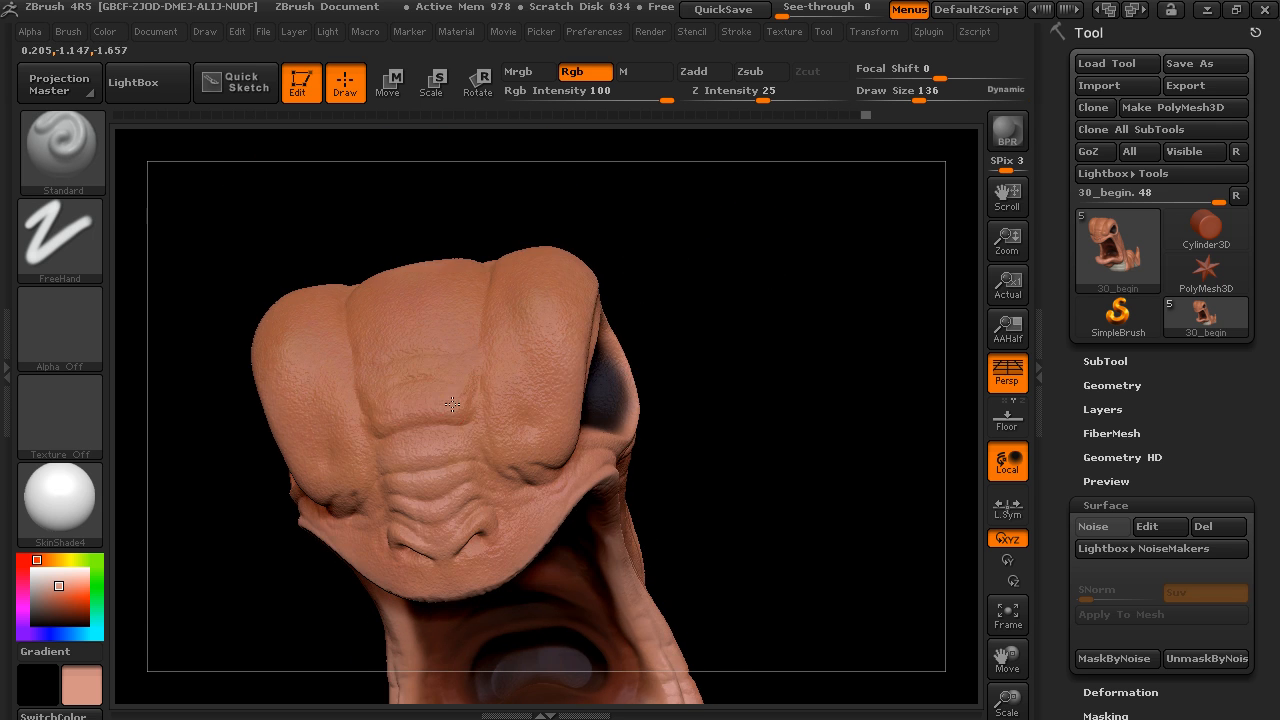
pyautogui.moveTo(447, 402); pyautogui.dragTo(408, 408)
pyautogui.moveTo(466, 377); pyautogui.dragTo(400, 372)
pyautogui.moveTo(470, 329); pyautogui.dragTo(432, 332)
pyautogui.moveTo(528, 464); pyautogui.dragTo(505, 430)
pyautogui.moveTo(940, 440)
pyautogui.mouseDown()
pyautogui.moveTo(878, 378)
pyautogui.moveTo(722, 303)
pyautogui.moveTo(690, 320)
pyautogui.mouseUp()
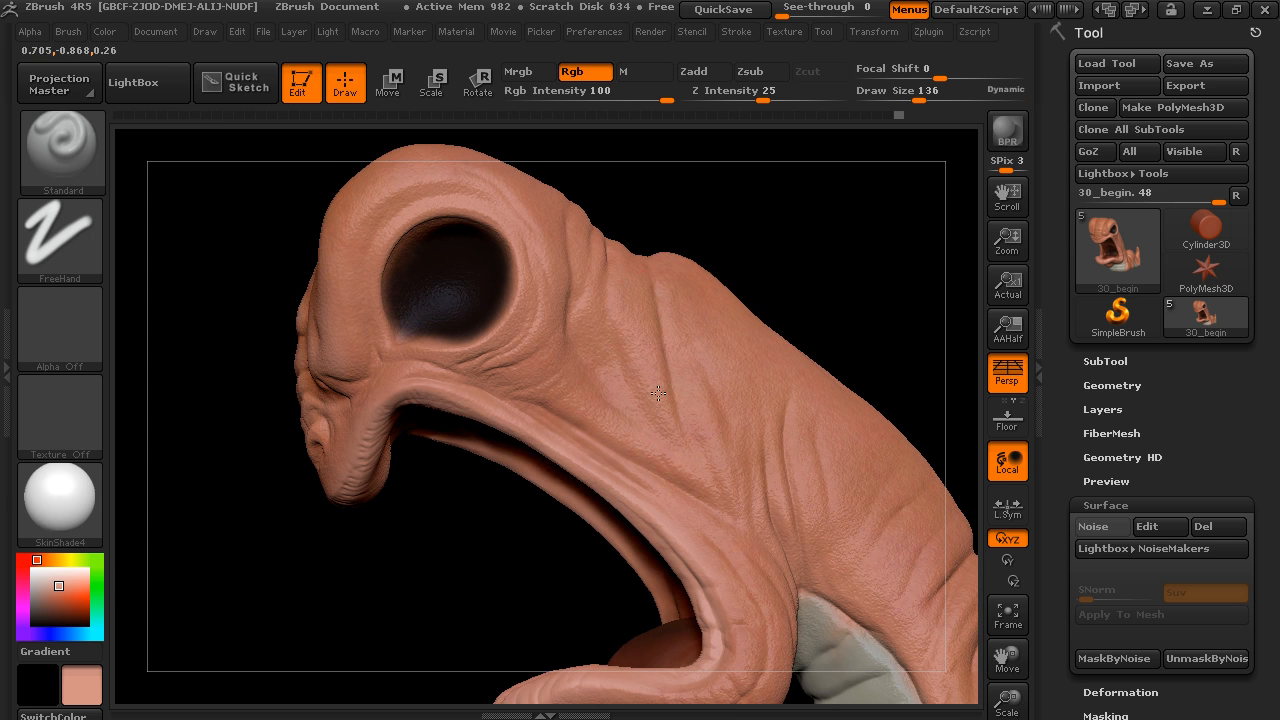
# Change the paint colour to a strong red-orange, set the draw size to 197 and paint the folds beneath and behind the eye socket
pyautogui.moveTo(508, 466); pyautogui.dragTo(434, 557)
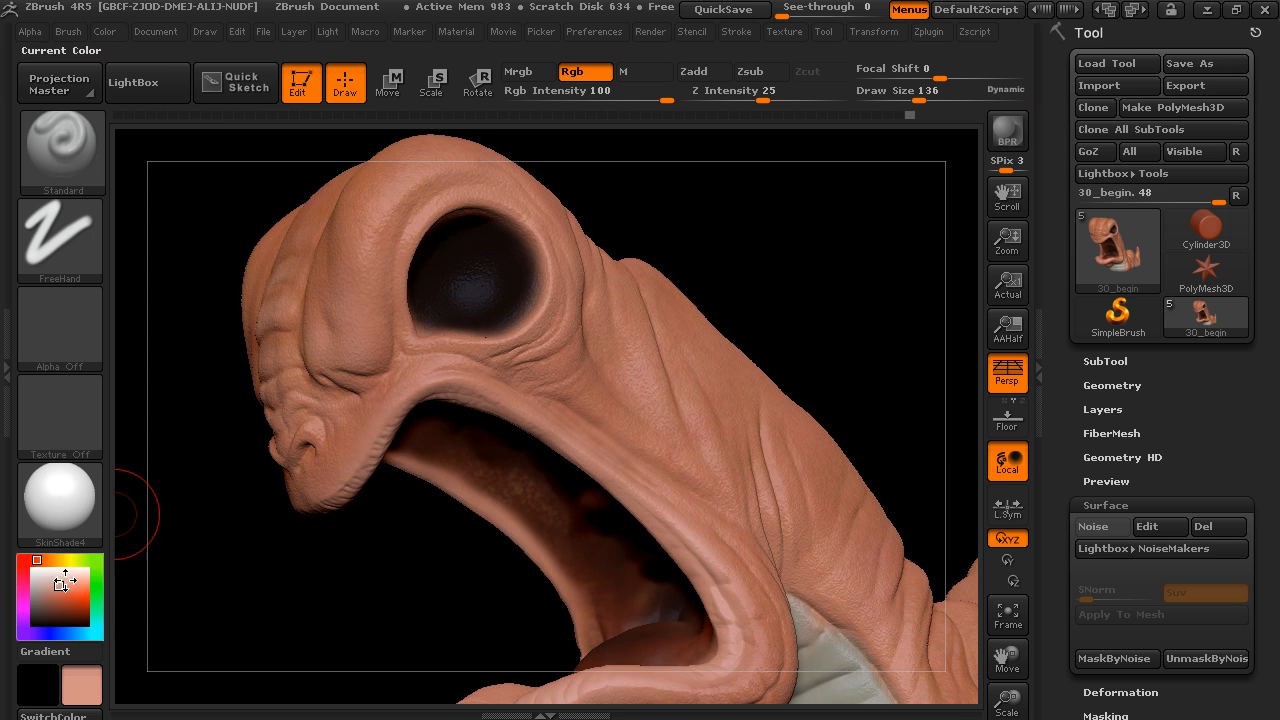
pyautogui.click(70, 597)
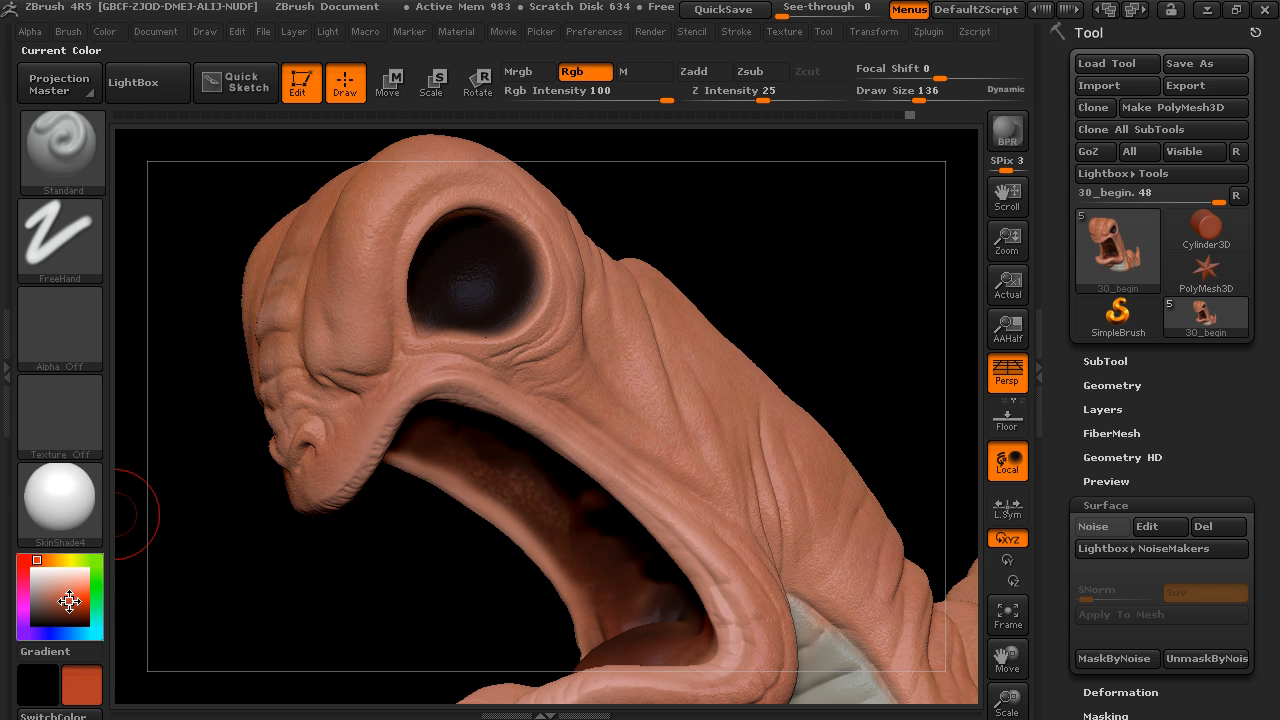
pyautogui.moveTo(291, 606); pyautogui.dragTo(537, 366)
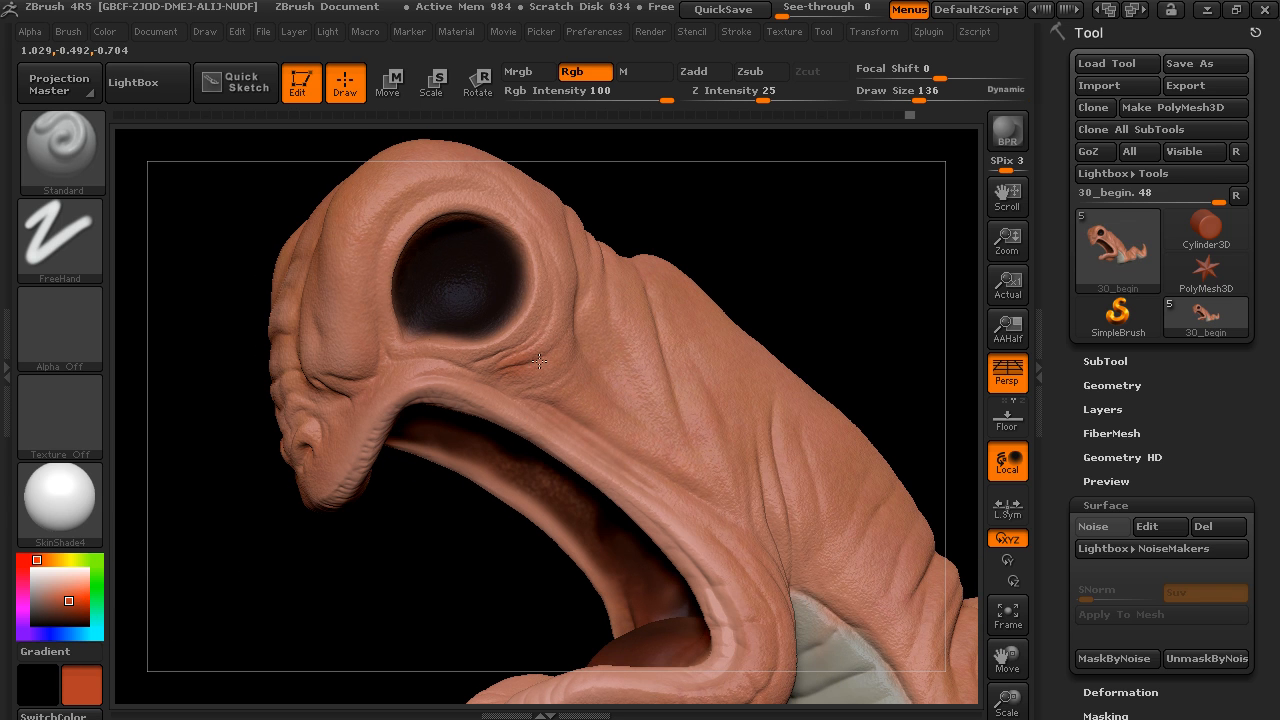
pyautogui.moveTo(919, 97); pyautogui.dragTo(929, 97)
pyautogui.moveTo(556, 368); pyautogui.dragTo(561, 382)
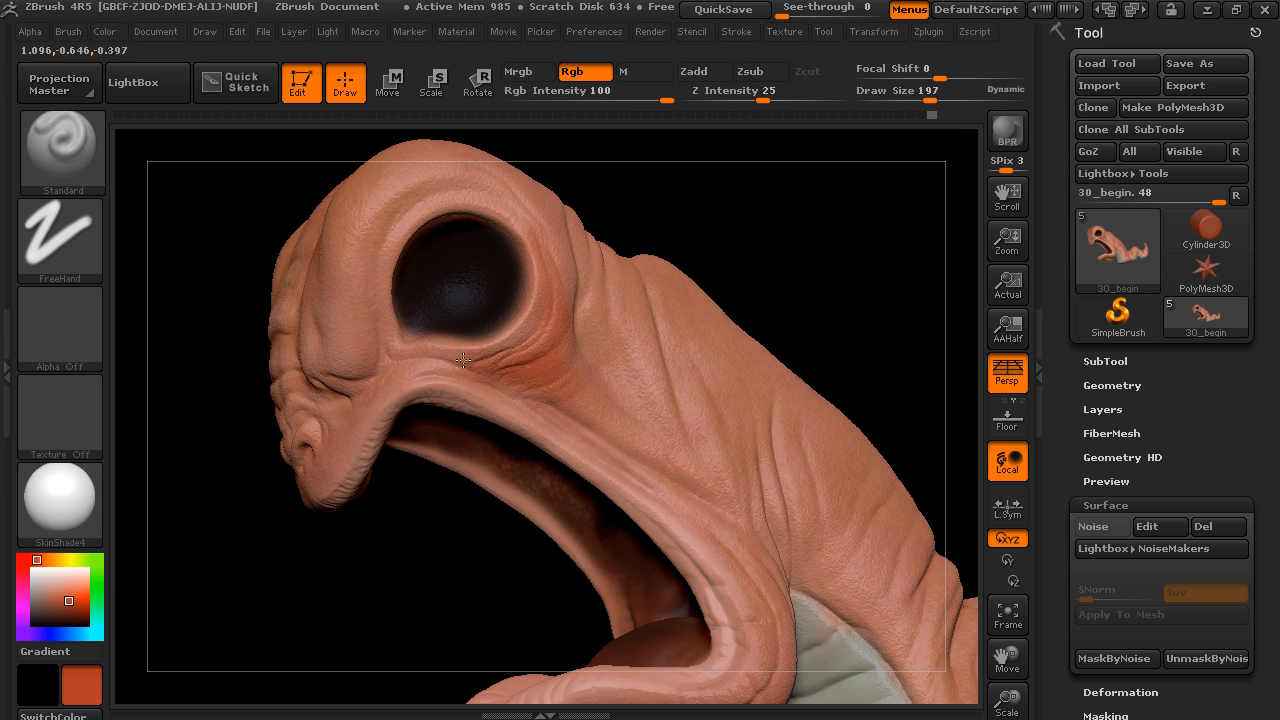
# Paint the red-orange around the nostrils and over the bulge beneath the lower jaw
pyautogui.moveTo(742, 253); pyautogui.dragTo(880, 236)
pyautogui.moveTo(282, 452)
pyautogui.mouseDown()
pyautogui.moveTo(266, 454)
pyautogui.moveTo(284, 440)
pyautogui.mouseUp()
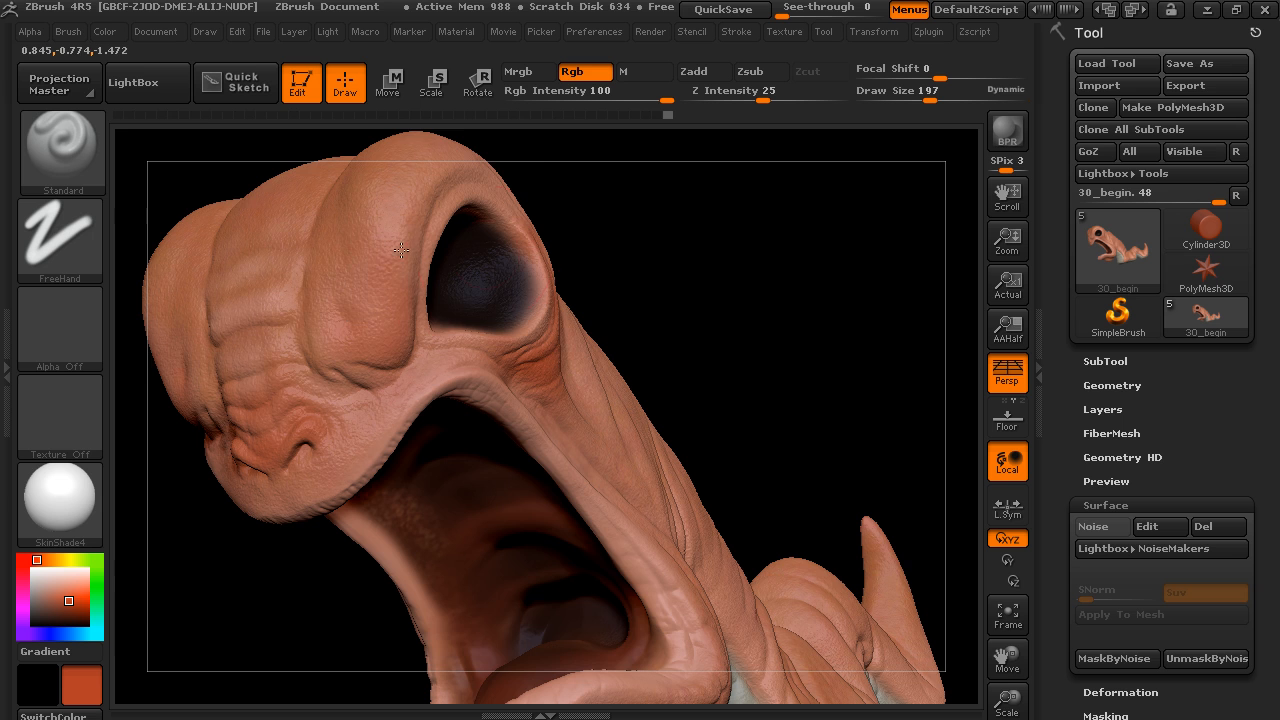
pyautogui.moveTo(726, 309)
pyautogui.mouseDown()
pyautogui.moveTo(723, 257)
pyautogui.moveTo(689, 440)
pyautogui.moveTo(814, 355)
pyautogui.moveTo(685, 440)
pyautogui.mouseUp()
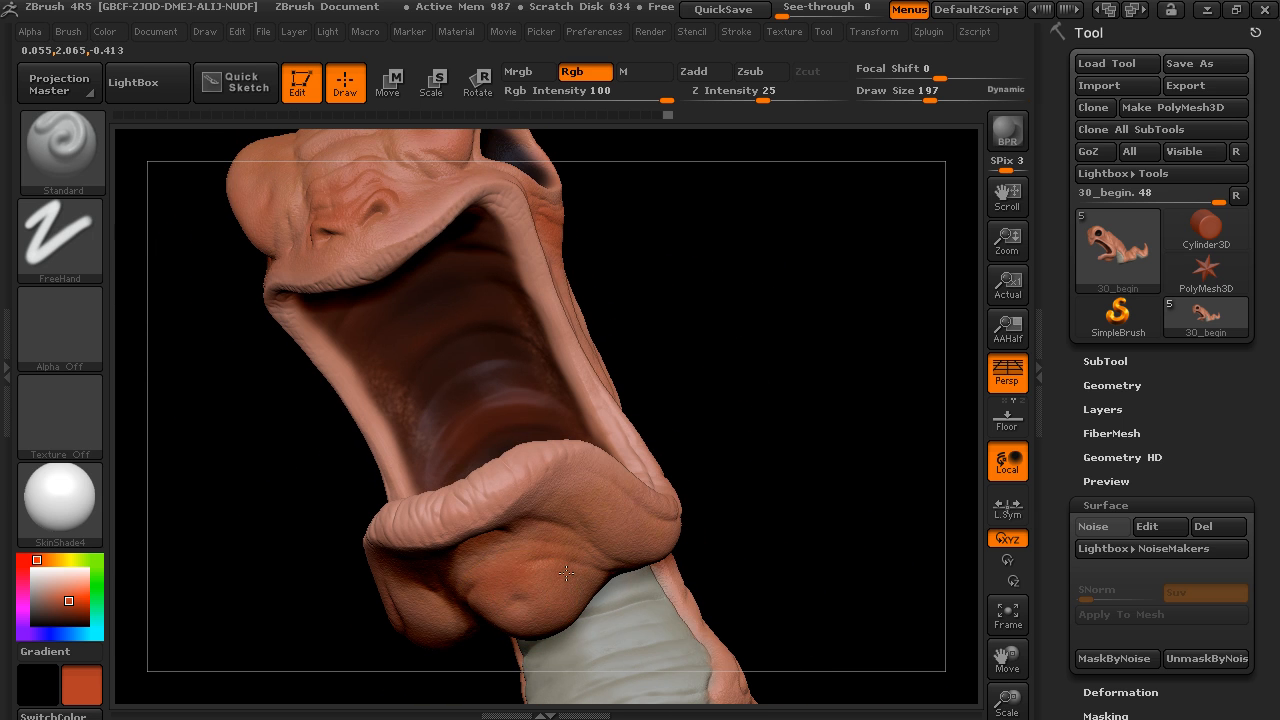
# Pick a muted salmon with the Color Spray stroke and spray it over the red areas around the eye socket and nose
pyautogui.moveTo(781, 369)
pyautogui.mouseDown()
pyautogui.moveTo(846, 337)
pyautogui.moveTo(181, 617)
pyautogui.mouseUp()
pyautogui.moveTo(60, 600); pyautogui.dragTo(617, 449)
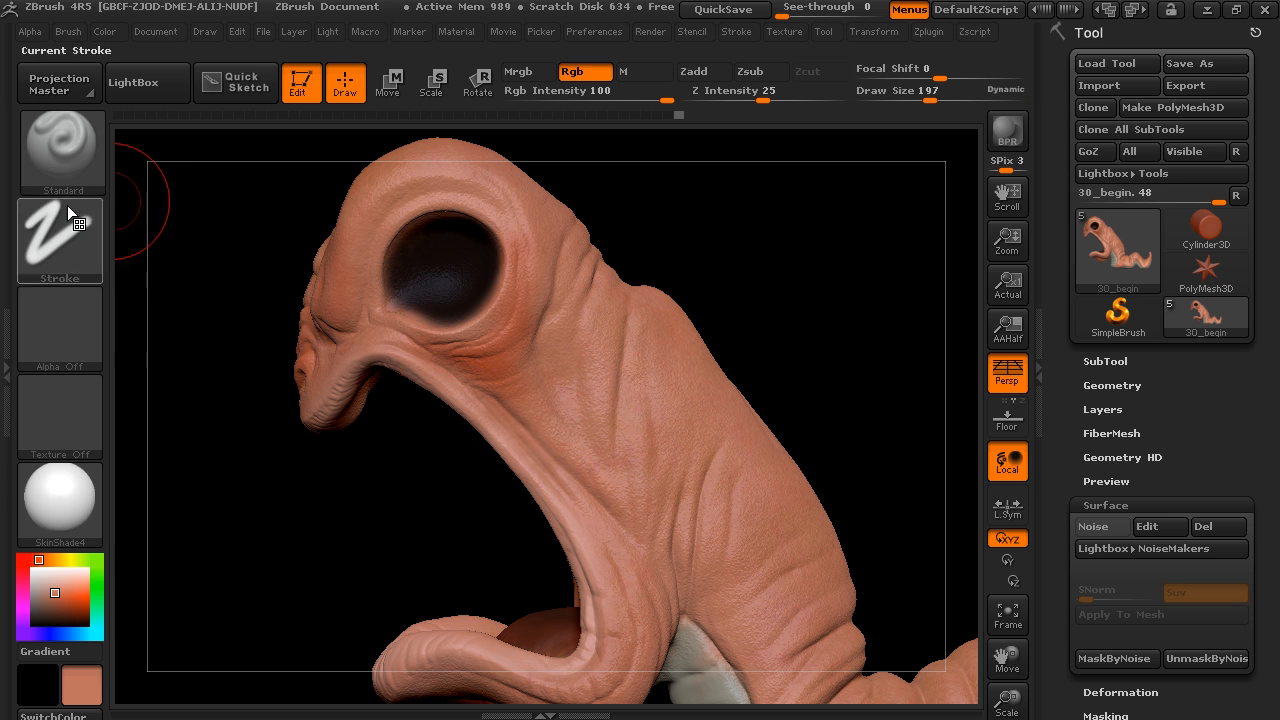
pyautogui.click(62, 237)
pyautogui.click(462, 269)
pyautogui.keyDown('alt'); pyautogui.moveTo(783, 289); pyautogui.dragTo(714, 564); pyautogui.keyUp('alt')
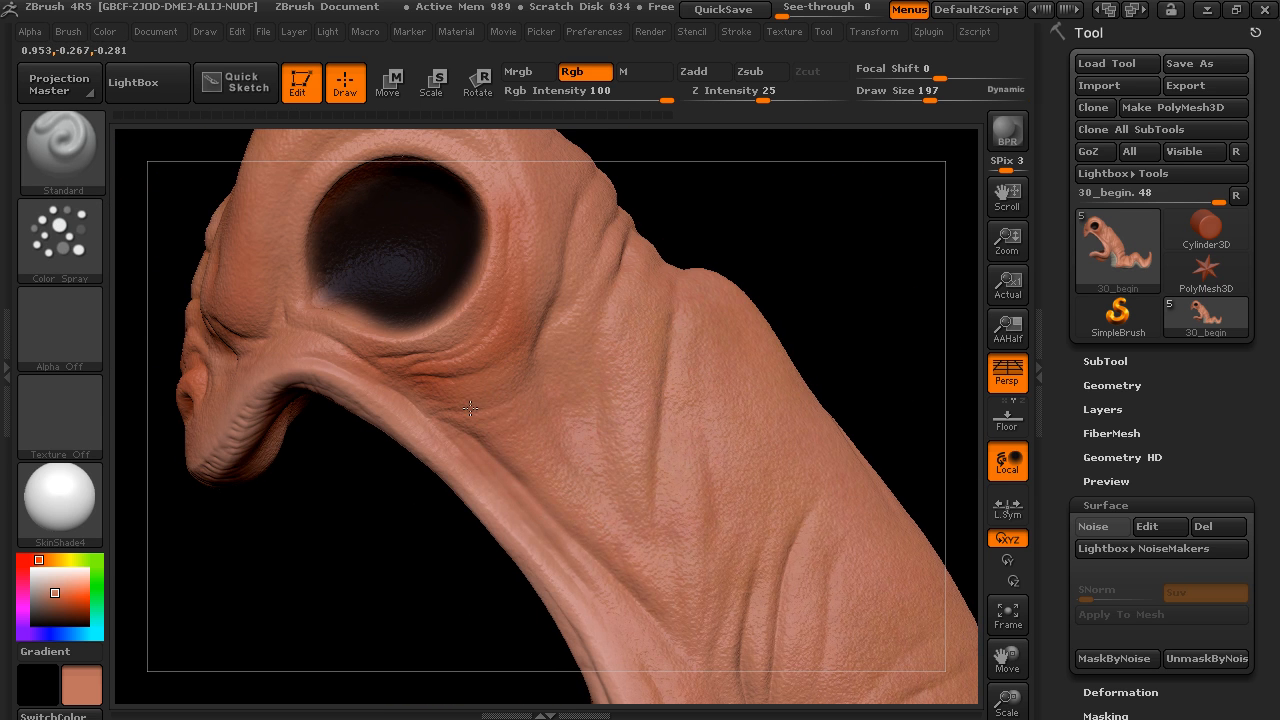
pyautogui.moveTo(517, 211); pyautogui.dragTo(519, 226)
pyautogui.moveTo(500, 305); pyautogui.dragTo(476, 338)
pyautogui.moveTo(775, 262)
pyautogui.mouseDown()
pyautogui.moveTo(790, 263)
pyautogui.moveTo(777, 381)
pyautogui.mouseUp()
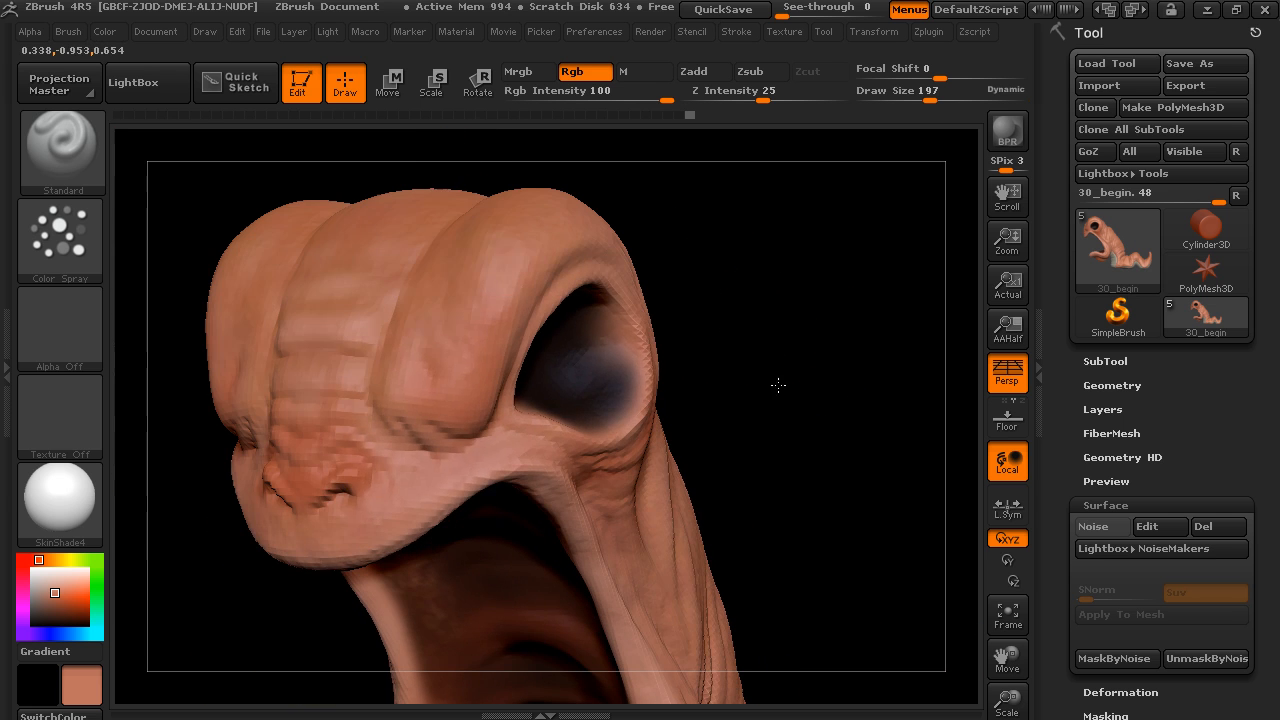
pyautogui.moveTo(790, 250)
pyautogui.mouseDown()
pyautogui.moveTo(806, 229)
pyautogui.moveTo(709, 474)
pyautogui.moveTo(751, 346)
pyautogui.moveTo(740, 348)
pyautogui.moveTo(737, 306)
pyautogui.moveTo(794, 328)
pyautogui.moveTo(678, 326)
pyautogui.mouseUp()
# Set the paint colour to a pinkish red (191, 106, 94) and spray it over the neck, body and brow bulges
pyautogui.moveTo(746, 357); pyautogui.dragTo(628, 316)
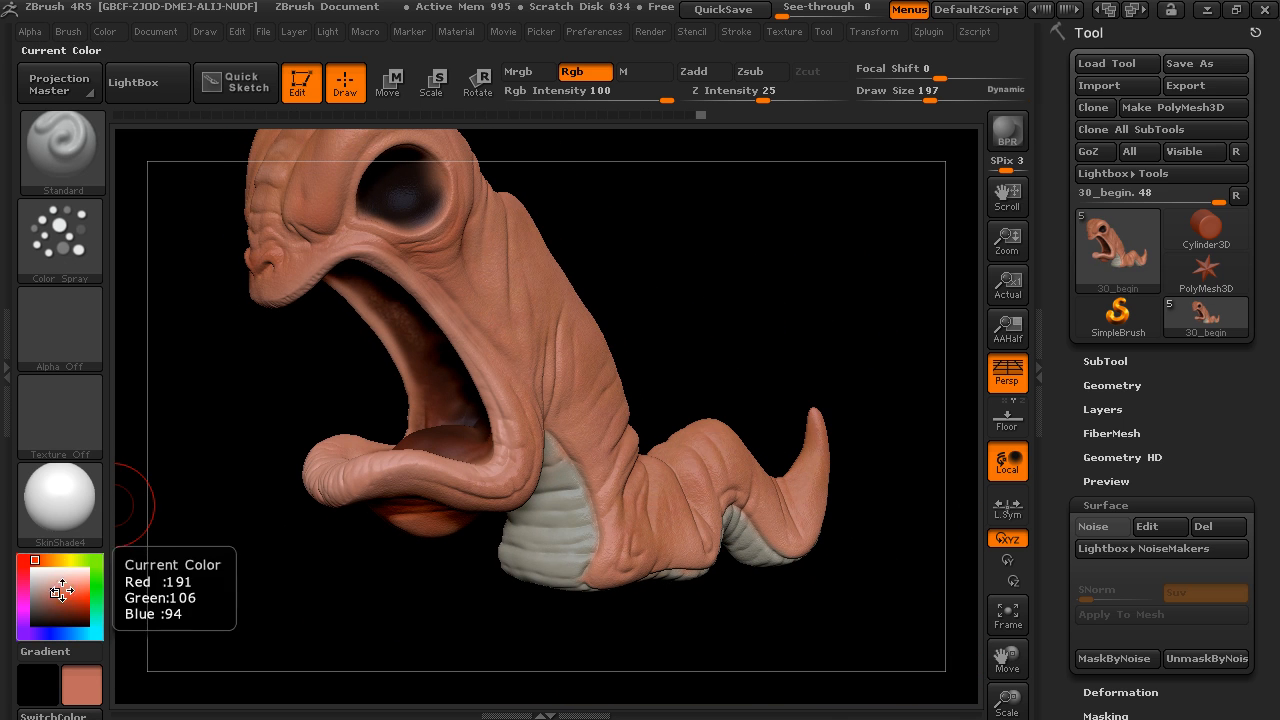
pyautogui.keyDown('alt'); pyautogui.moveTo(737, 309); pyautogui.dragTo(631, 375); pyautogui.keyUp('alt')
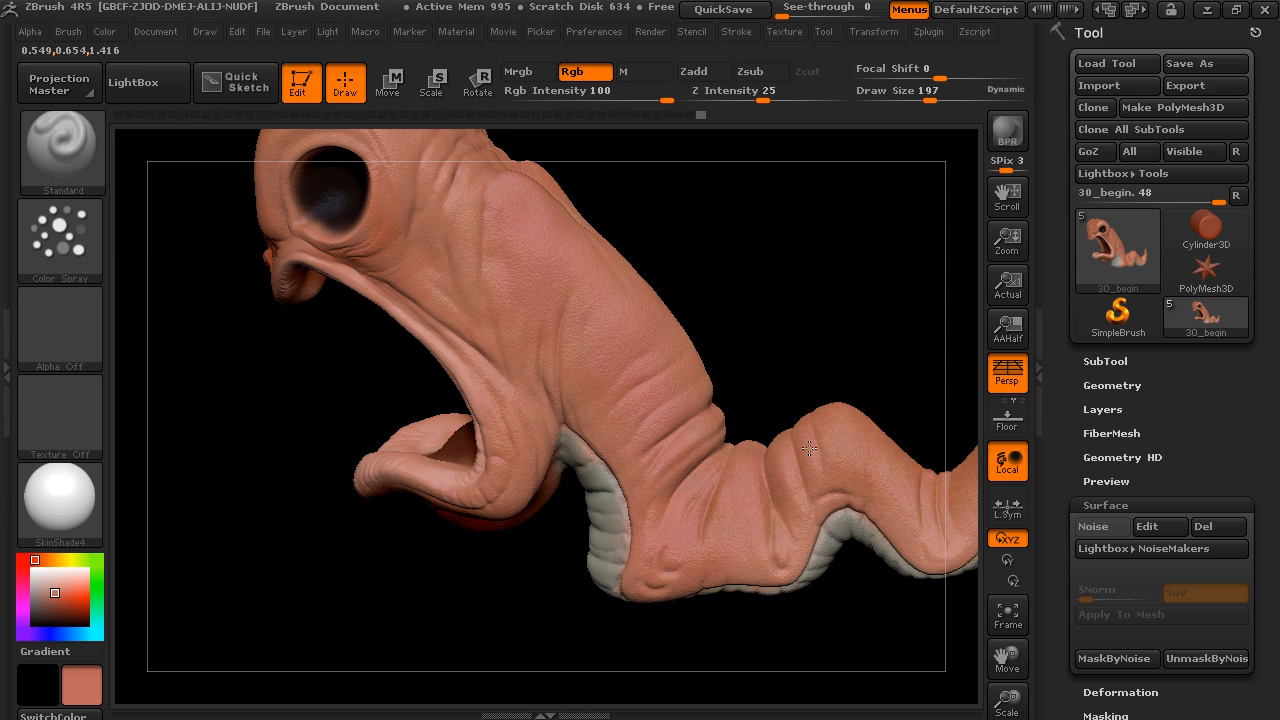
pyautogui.keyDown('alt'); pyautogui.moveTo(674, 220); pyautogui.dragTo(455, 412); pyautogui.keyUp('alt')
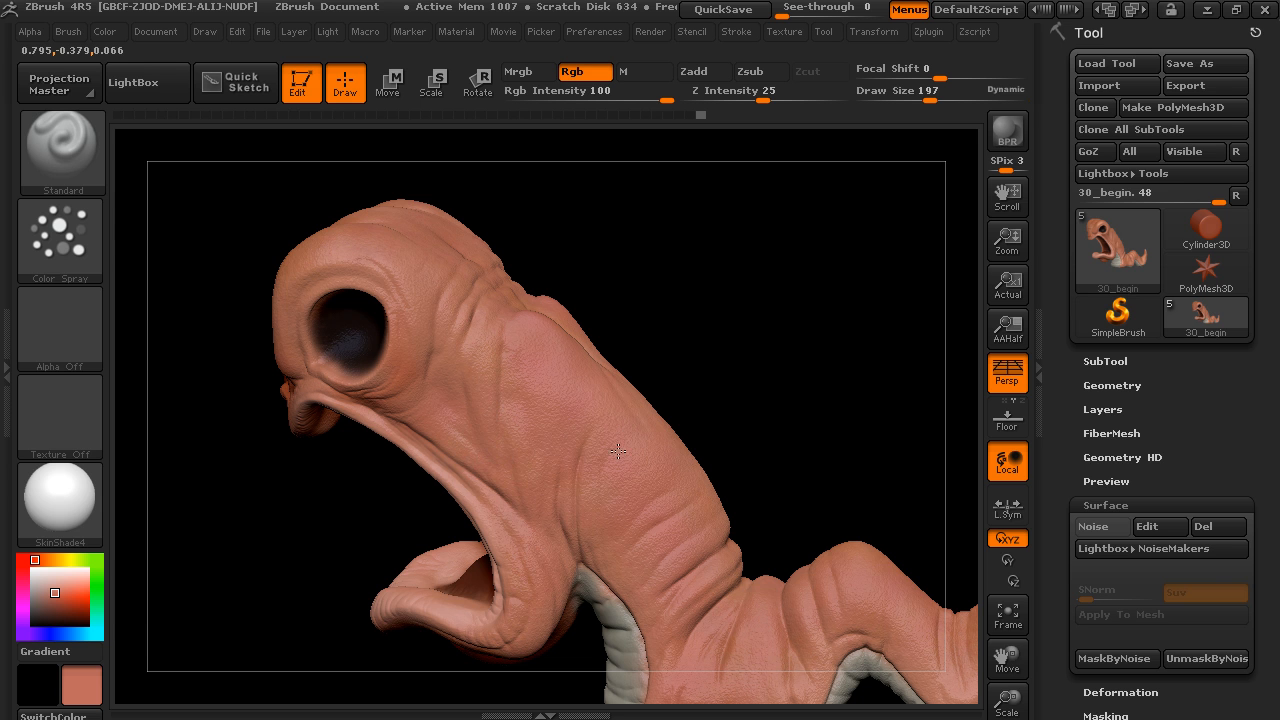
pyautogui.moveTo(557, 251); pyautogui.dragTo(529, 400)
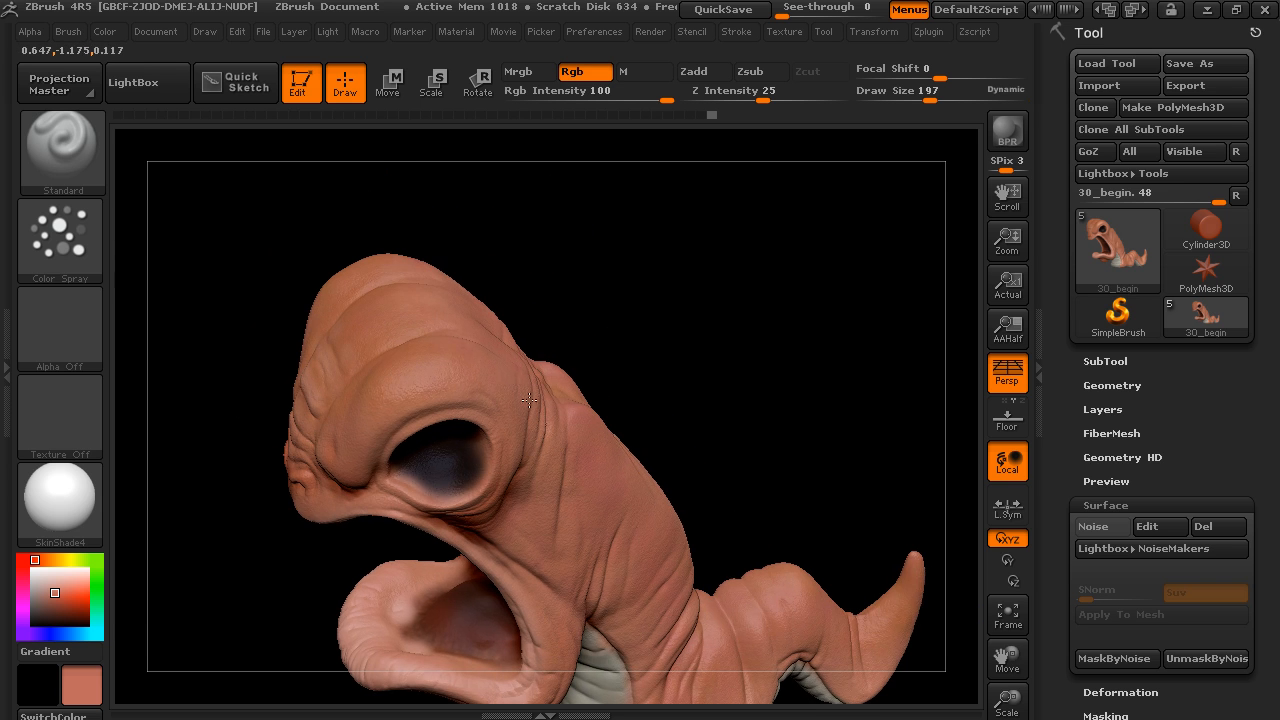
pyautogui.moveTo(550, 322); pyautogui.dragTo(658, 235)
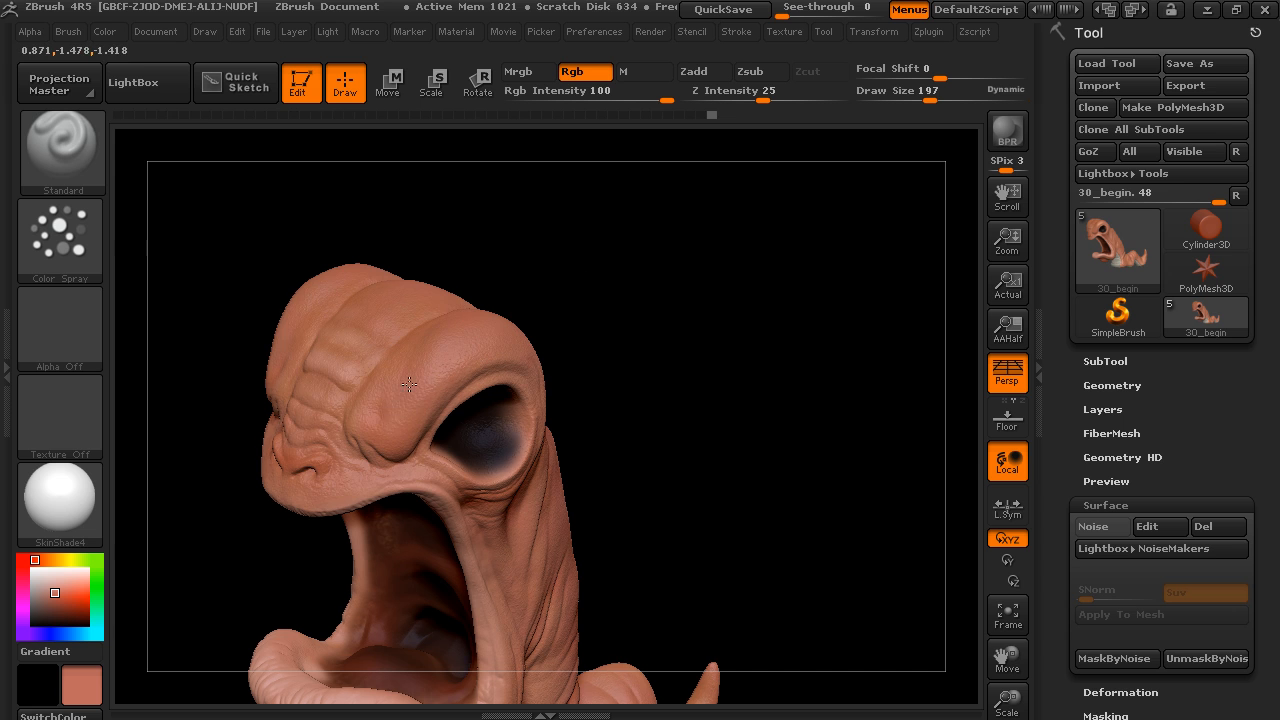
# Change the paint colour to a darker reddish brown and spray it over the back of the head, the neck and the back
pyautogui.moveTo(491, 388); pyautogui.dragTo(234, 520)
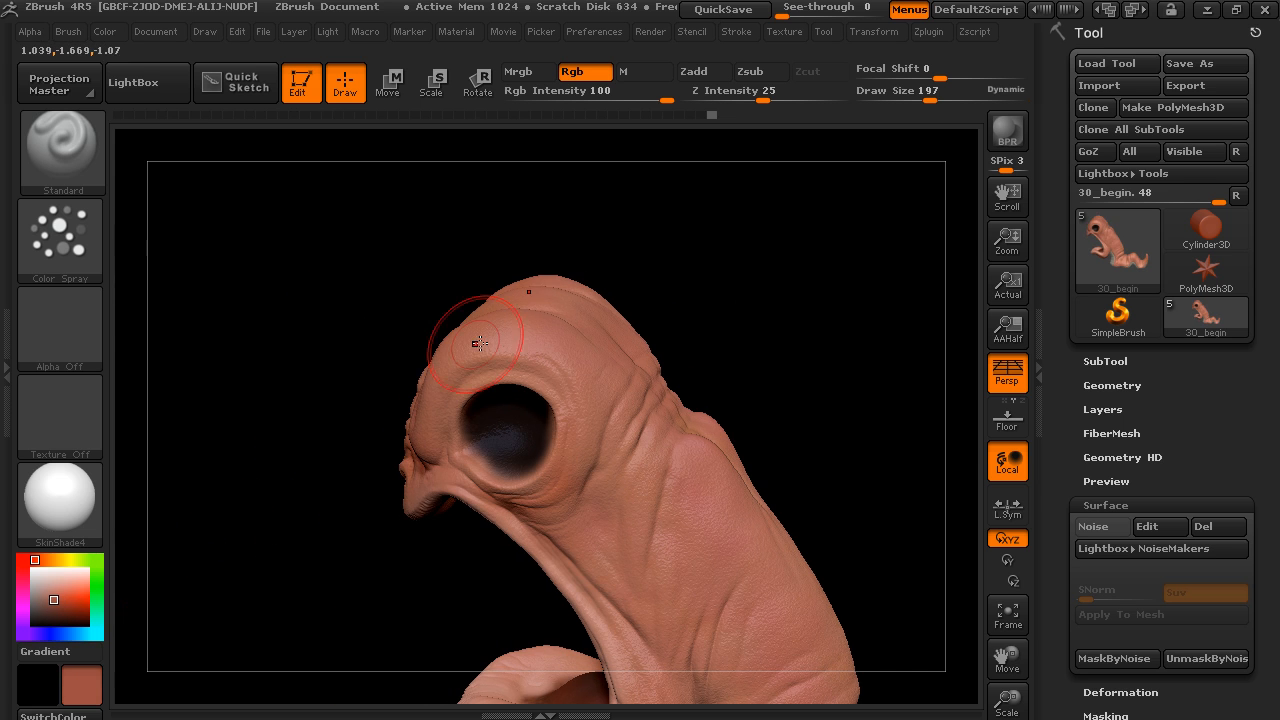
pyautogui.moveTo(649, 387); pyautogui.dragTo(700, 433)
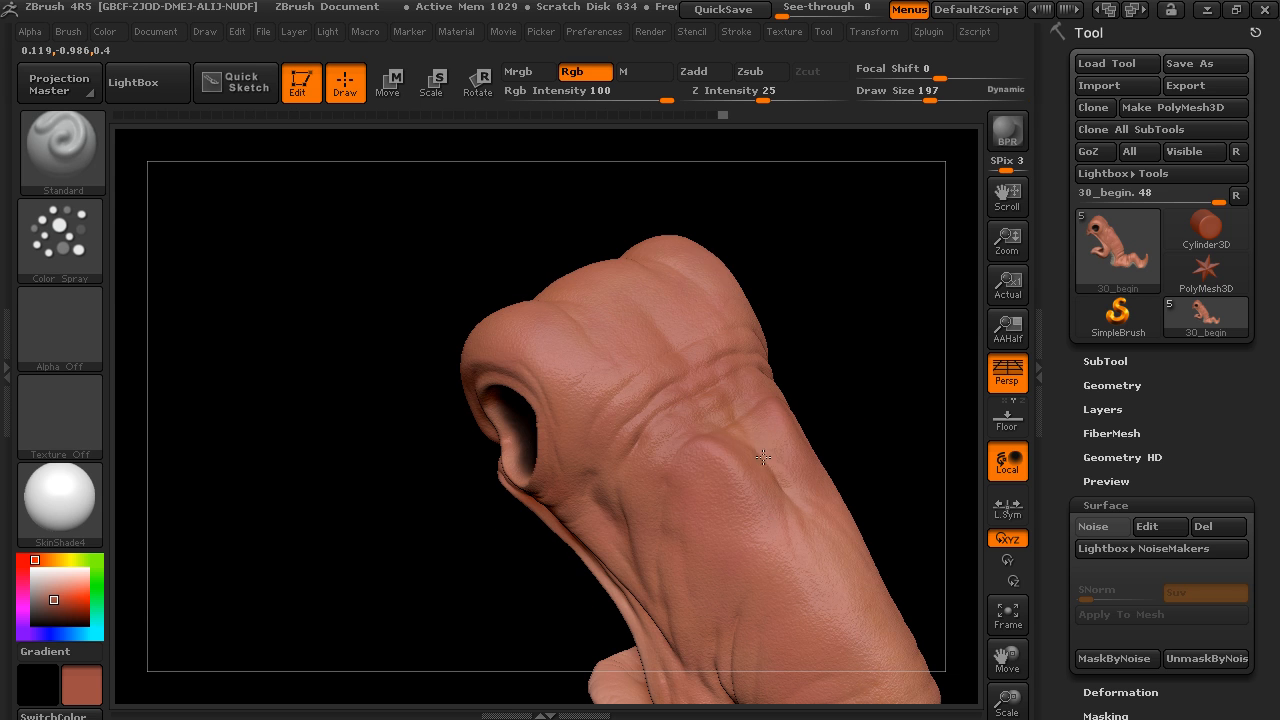
pyautogui.moveTo(880, 428); pyautogui.dragTo(708, 404)
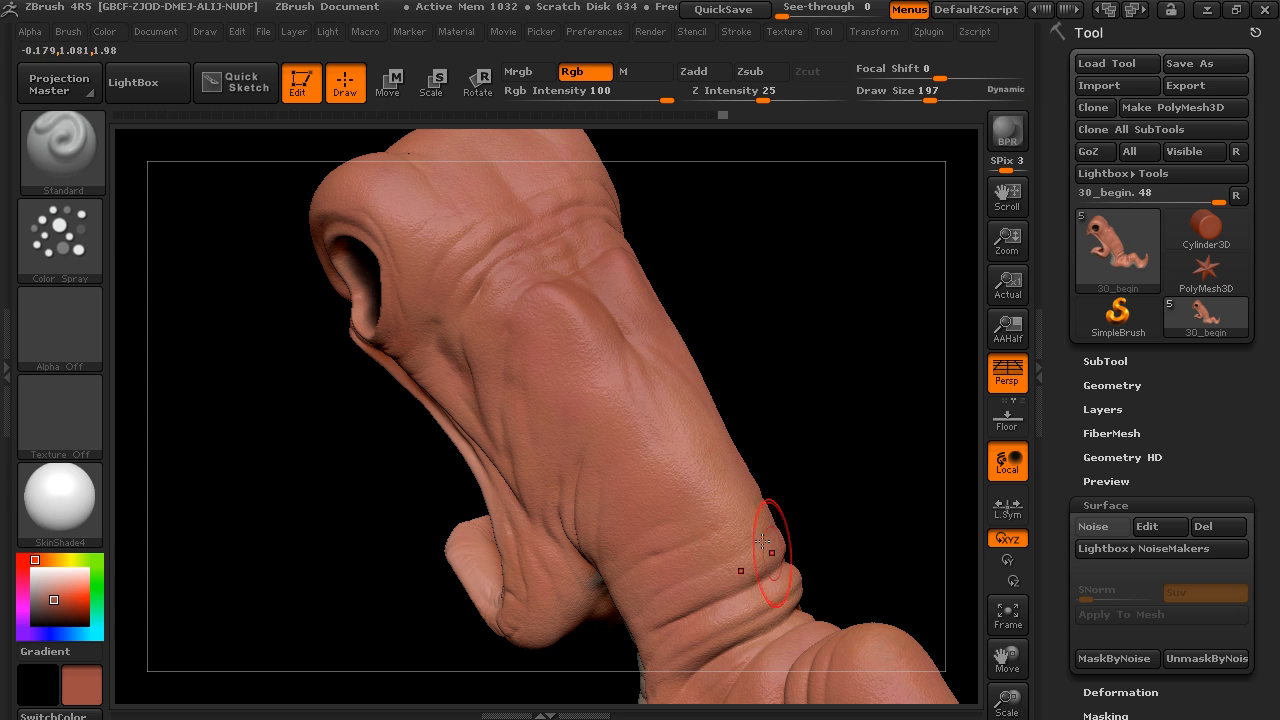
pyautogui.moveTo(846, 491); pyautogui.dragTo(790, 440)
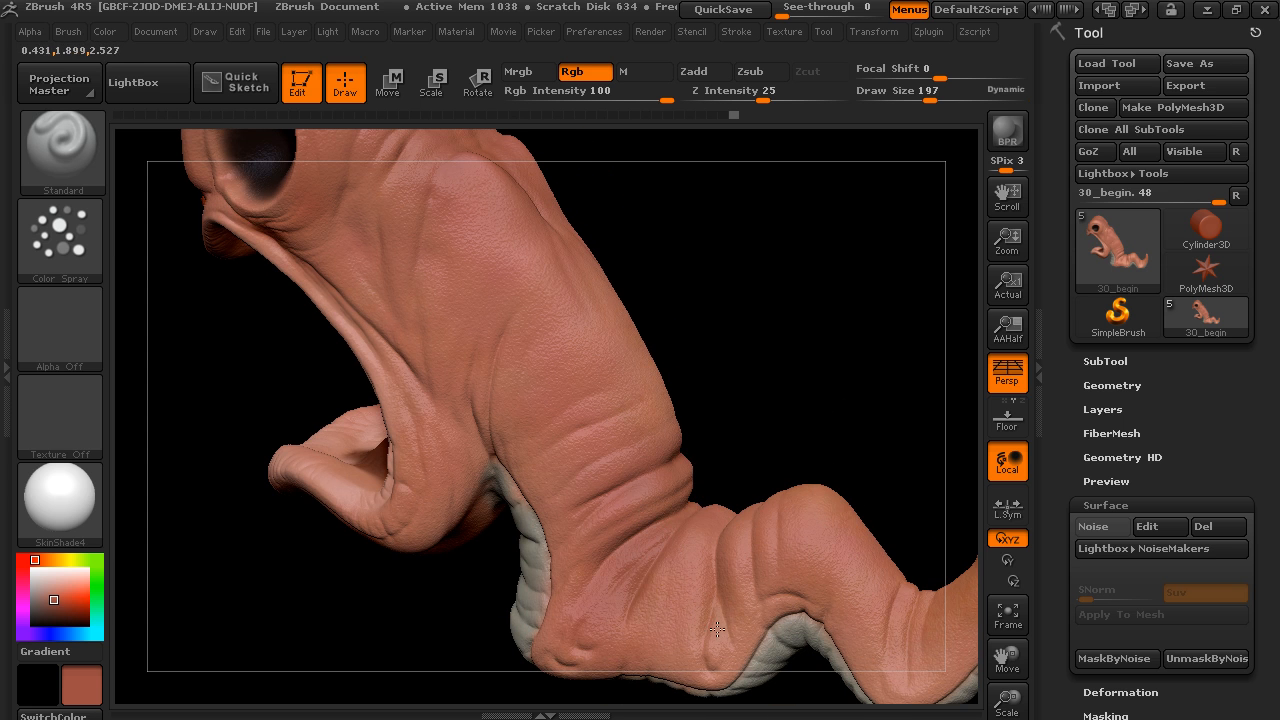
# Spray the darker reddish brown over the sides of the body, the face and the front of the lower jaw
pyautogui.moveTo(786, 388); pyautogui.dragTo(876, 398)
pyautogui.moveTo(680, 315); pyautogui.dragTo(494, 473)
pyautogui.moveTo(737, 303); pyautogui.dragTo(470, 326)
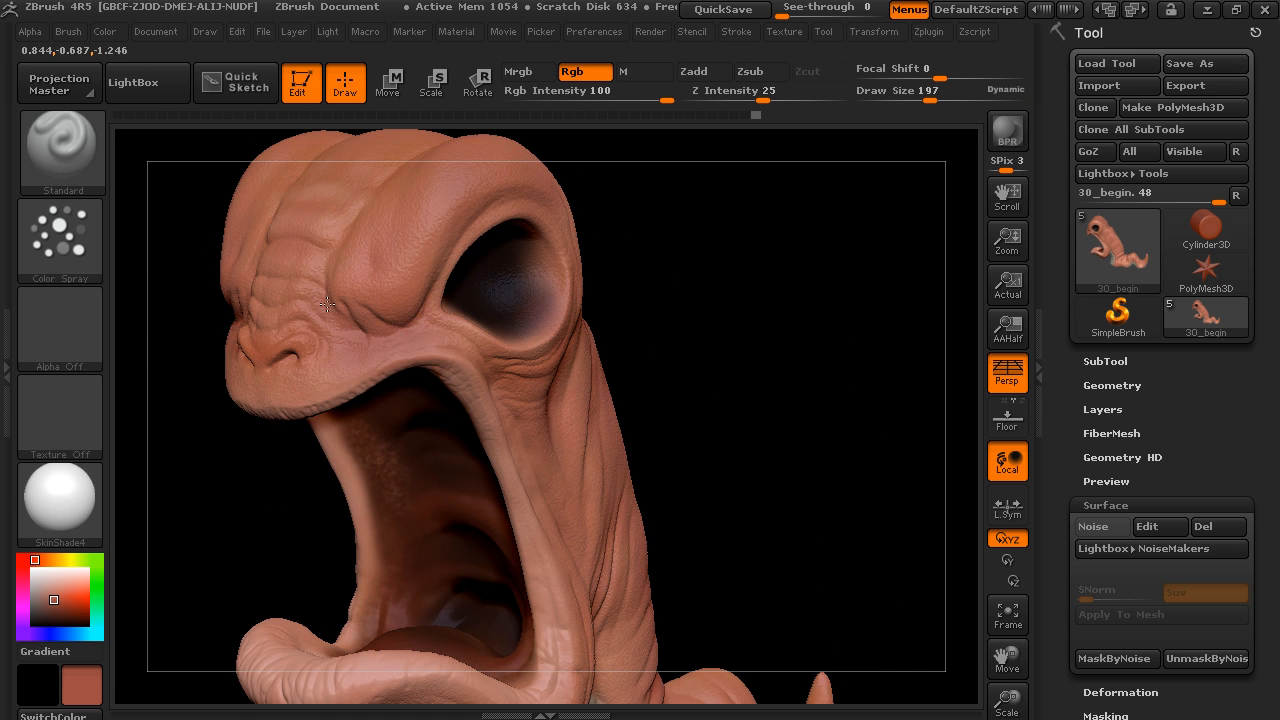
pyautogui.moveTo(763, 297); pyautogui.dragTo(712, 352)
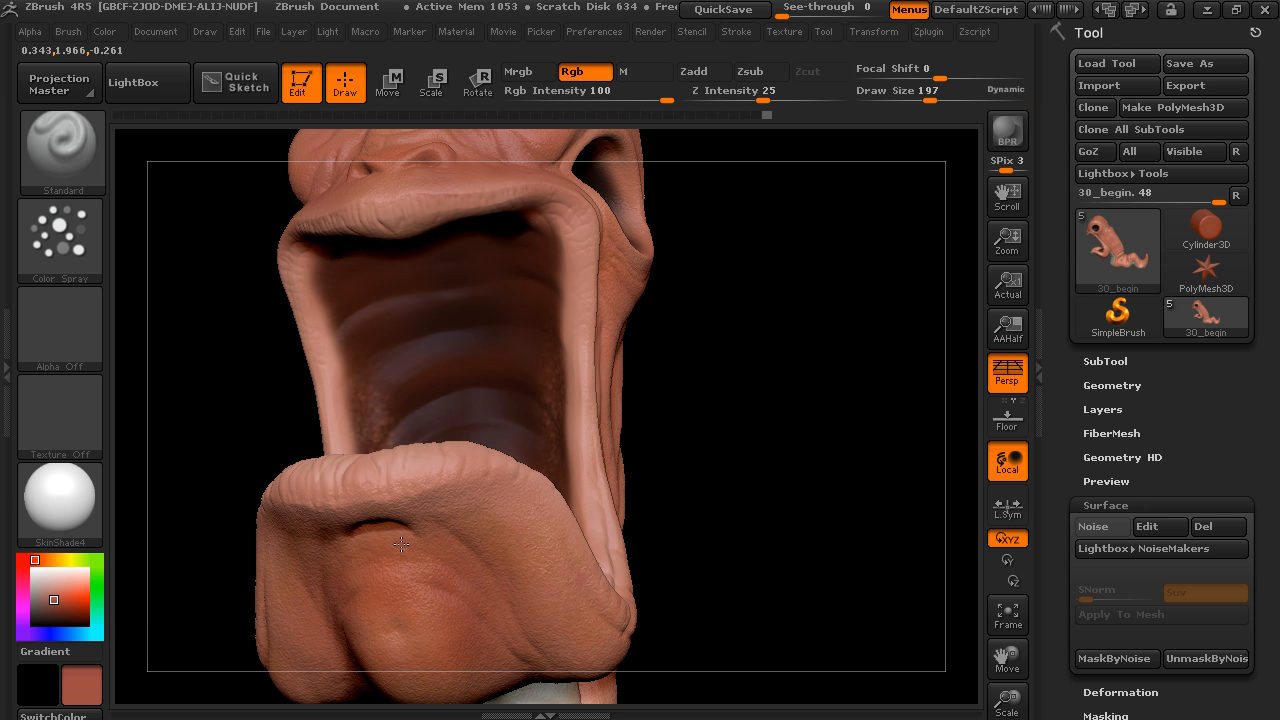
pyautogui.moveTo(779, 431)
pyautogui.mouseDown()
pyautogui.moveTo(777, 508)
pyautogui.moveTo(791, 457)
pyautogui.moveTo(817, 466)
pyautogui.moveTo(786, 399)
pyautogui.moveTo(837, 434)
pyautogui.moveTo(837, 366)
pyautogui.mouseUp()
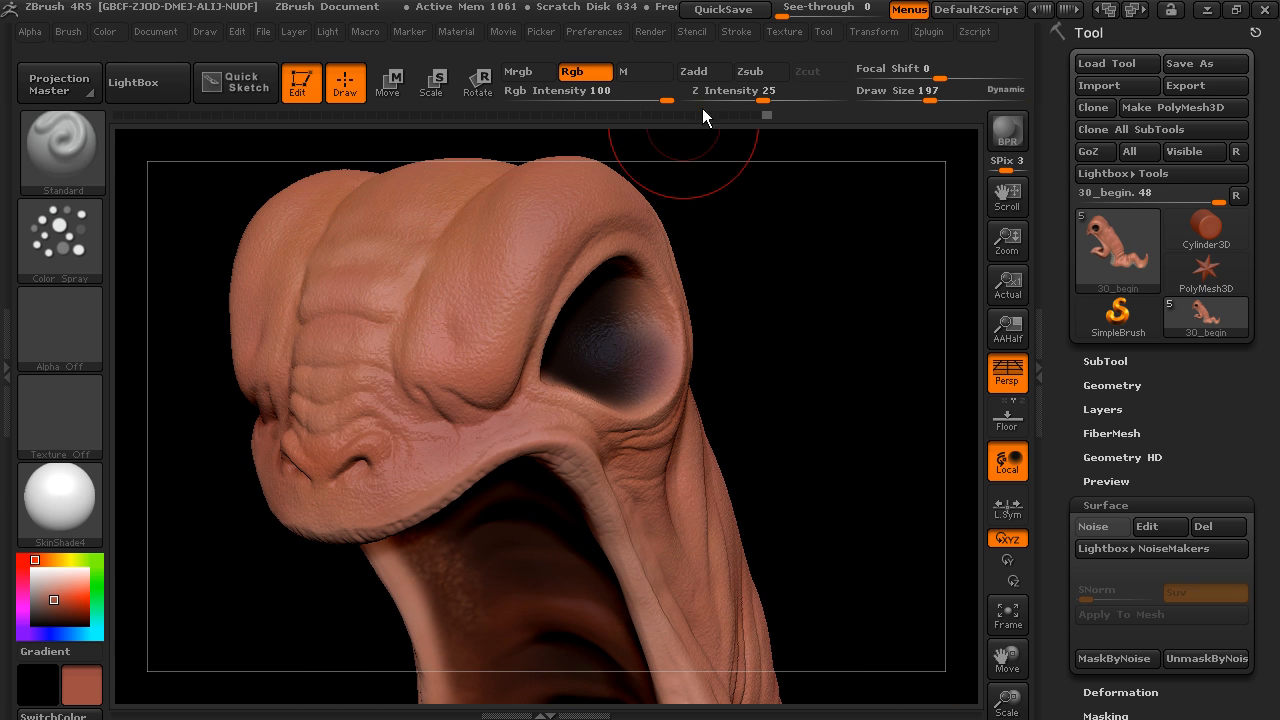
# Enable Zadd and set the Standard brush to the DragRect stroke with a speckled dot alpha
pyautogui.click(702, 74)
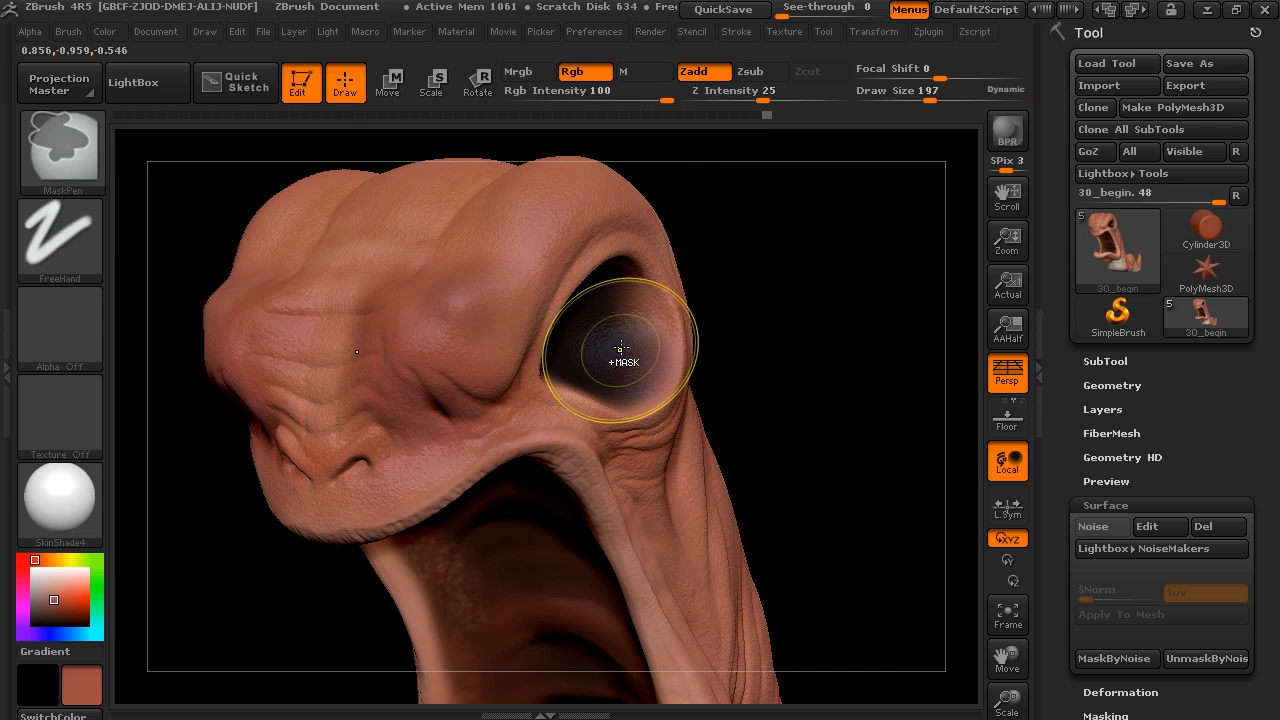
pyautogui.moveTo(766, 257); pyautogui.dragTo(450, 300)
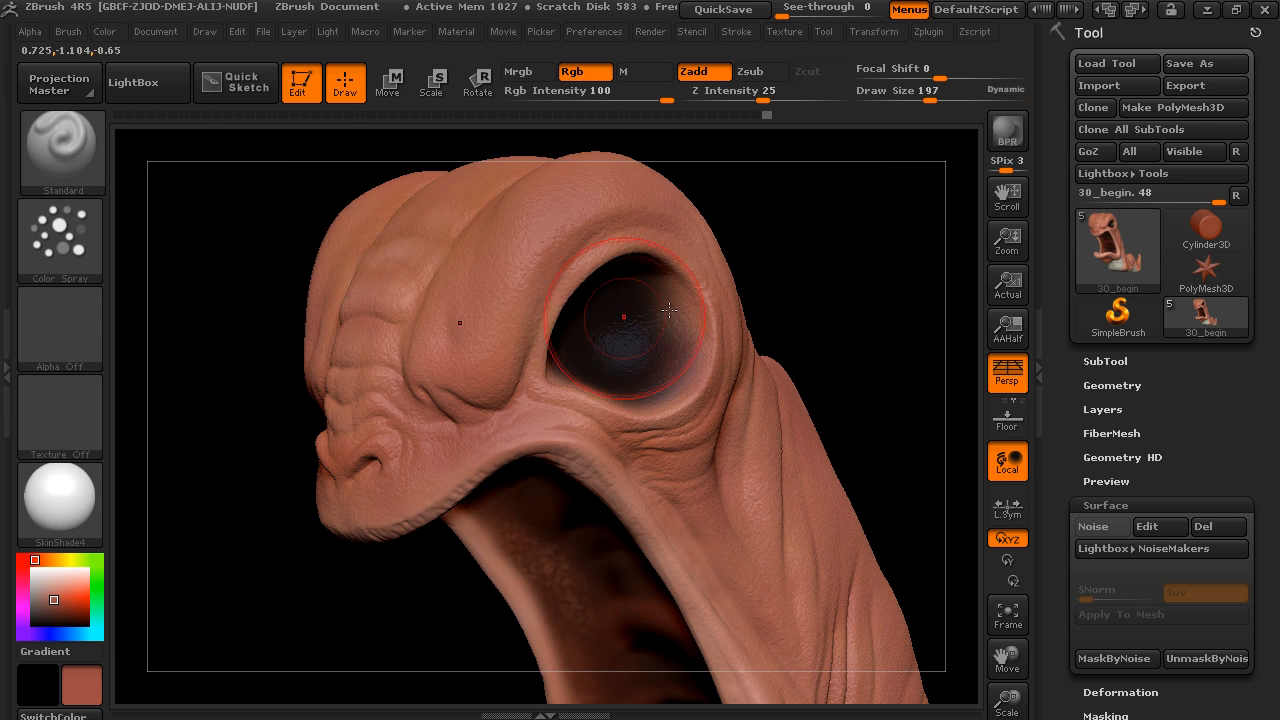
pyautogui.click(66, 259)
pyautogui.click(262, 258)
pyautogui.click(60, 328)
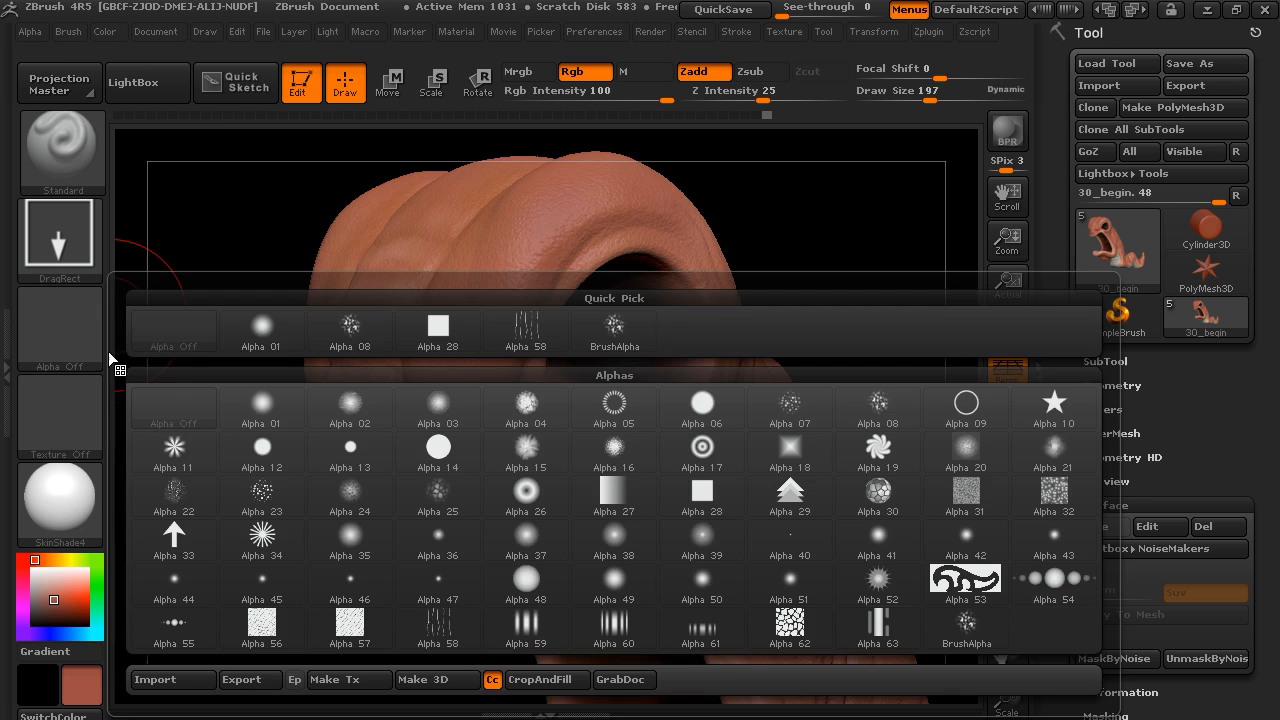
pyautogui.click(174, 490)
pyautogui.click(82, 316)
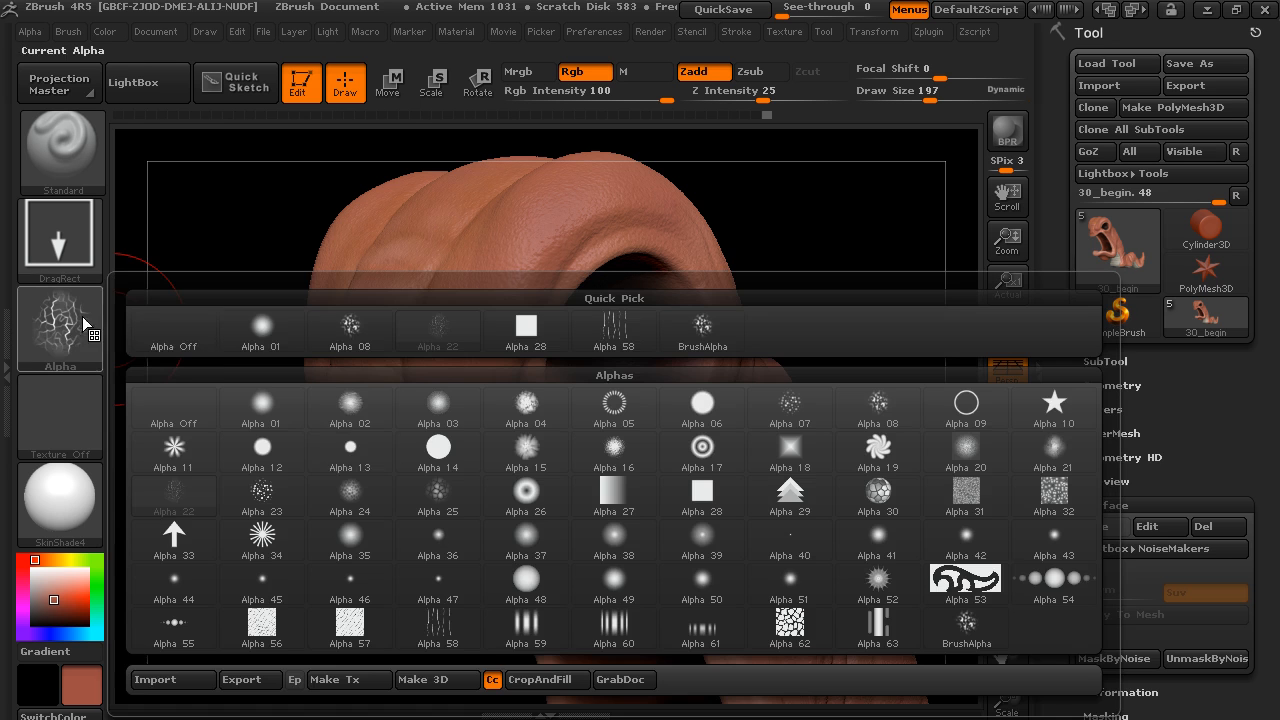
pyautogui.click(262, 490)
pyautogui.moveTo(918, 345); pyautogui.dragTo(815, 665)
pyautogui.hotkey('ctrl', 'z')
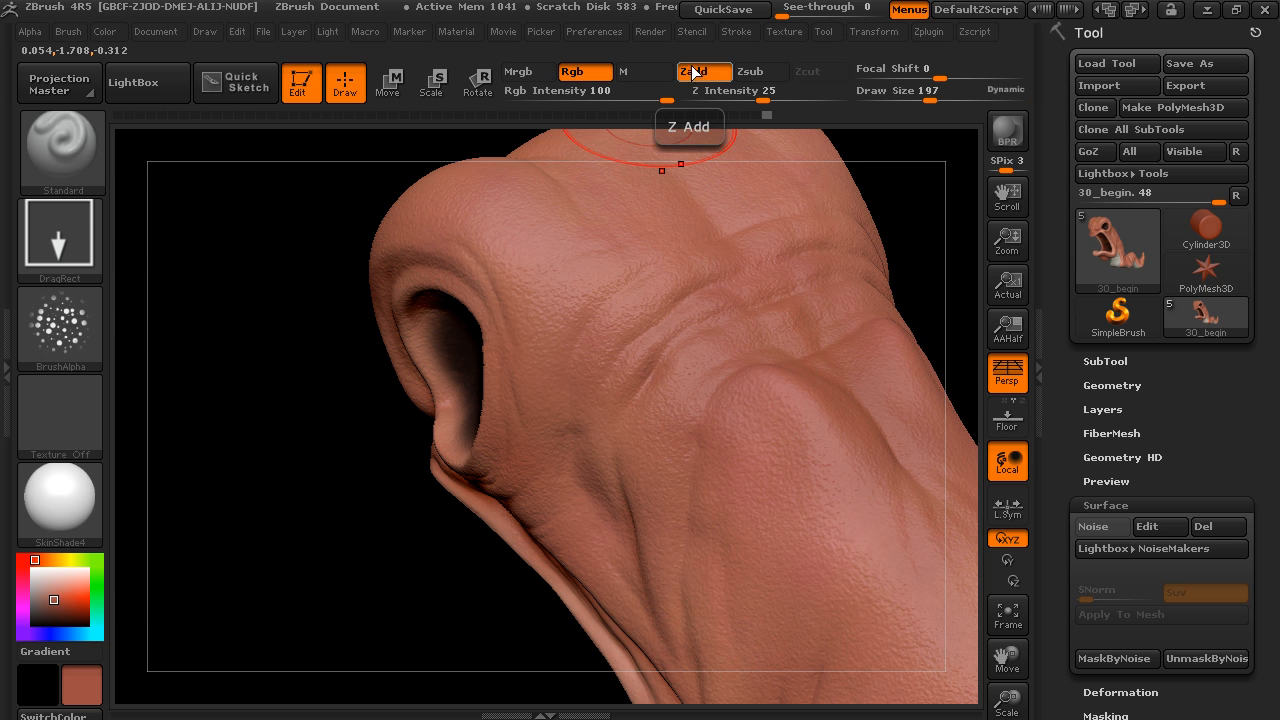
# Examine the head from several sides and review the surface noise settings without changing them
pyautogui.moveTo(323, 521); pyautogui.dragTo(708, 467)
pyautogui.moveTo(806, 386); pyautogui.dragTo(778, 440)
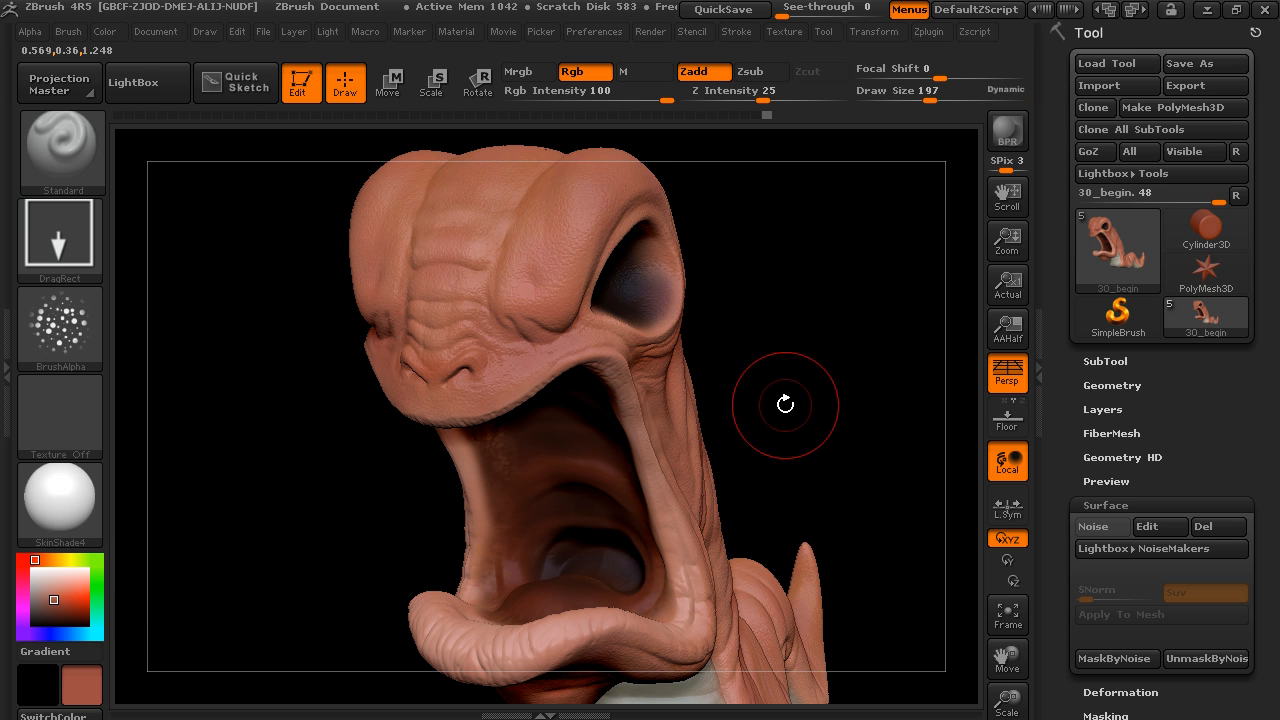
pyautogui.moveTo(789, 394); pyautogui.dragTo(600, 429)
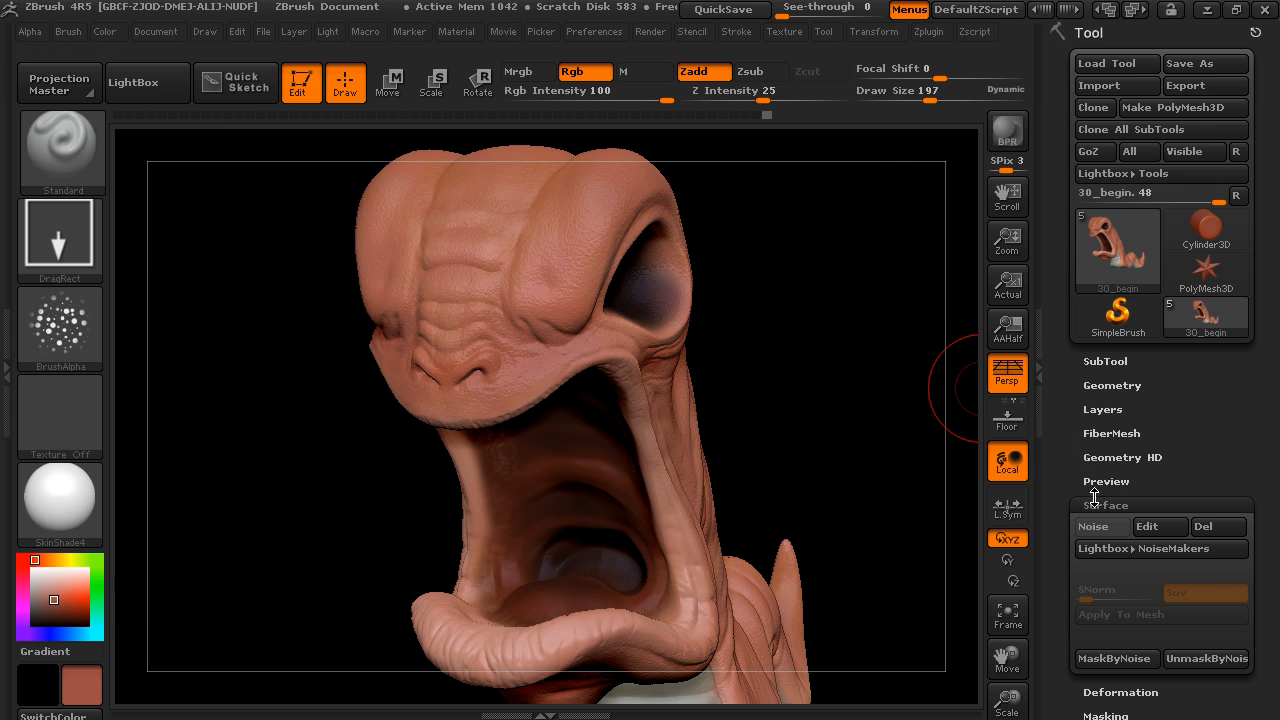
pyautogui.click(1145, 527)
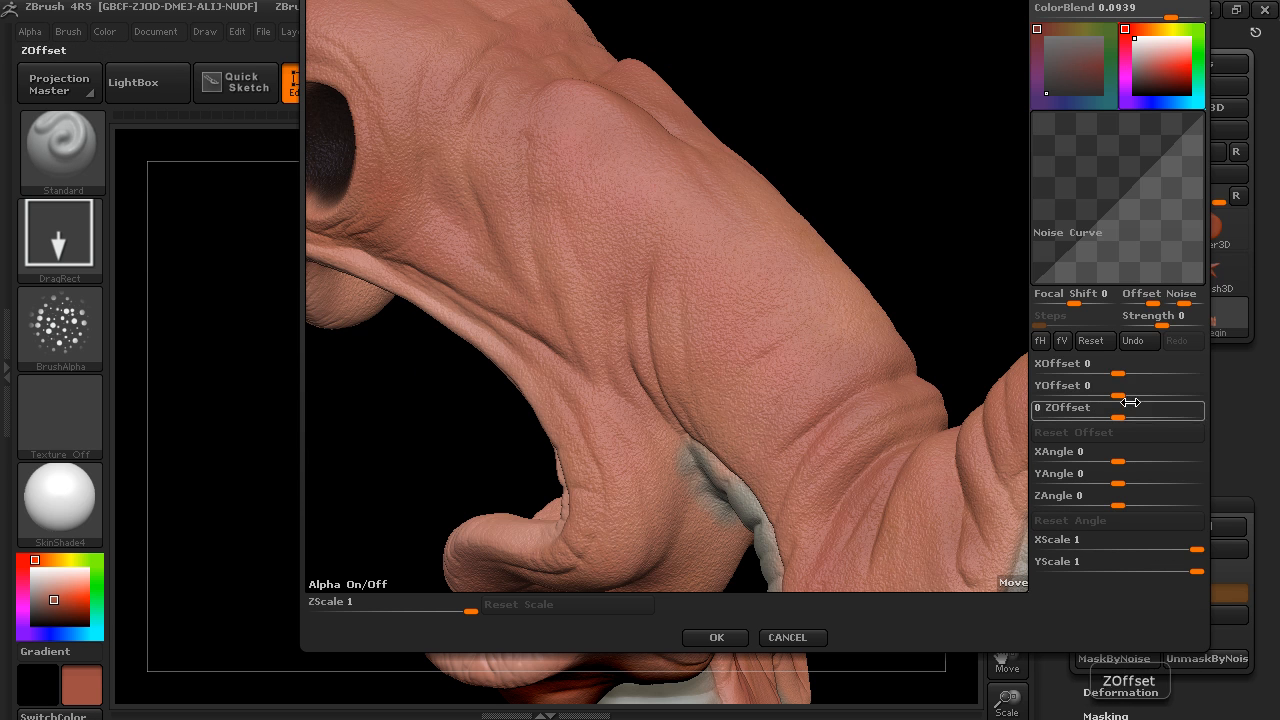
pyautogui.click(796, 638)
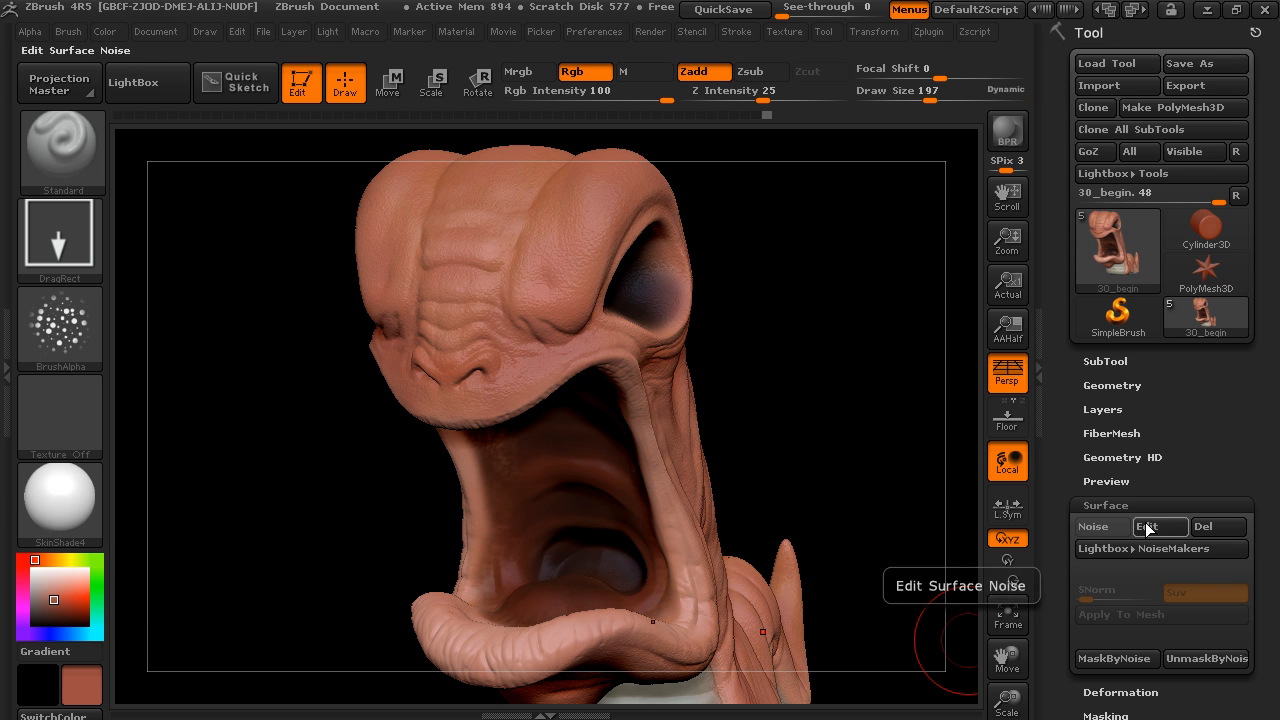
# Sample the pale grey of the underside and spray it over the neck and belly in Rgb mode with the Color Spray stroke
pyautogui.moveTo(749, 371); pyautogui.dragTo(831, 254)
pyautogui.moveTo(72, 591); pyautogui.dragTo(632, 506)
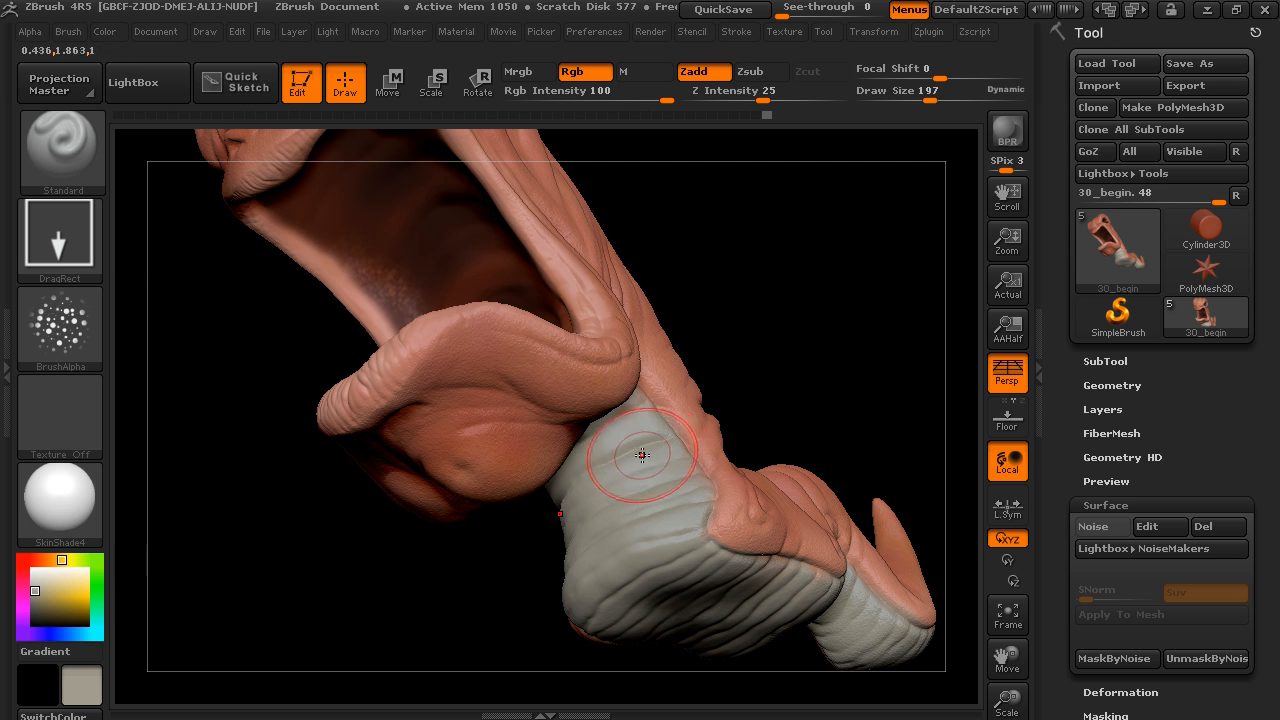
pyautogui.click(59, 235)
pyautogui.click(434, 275)
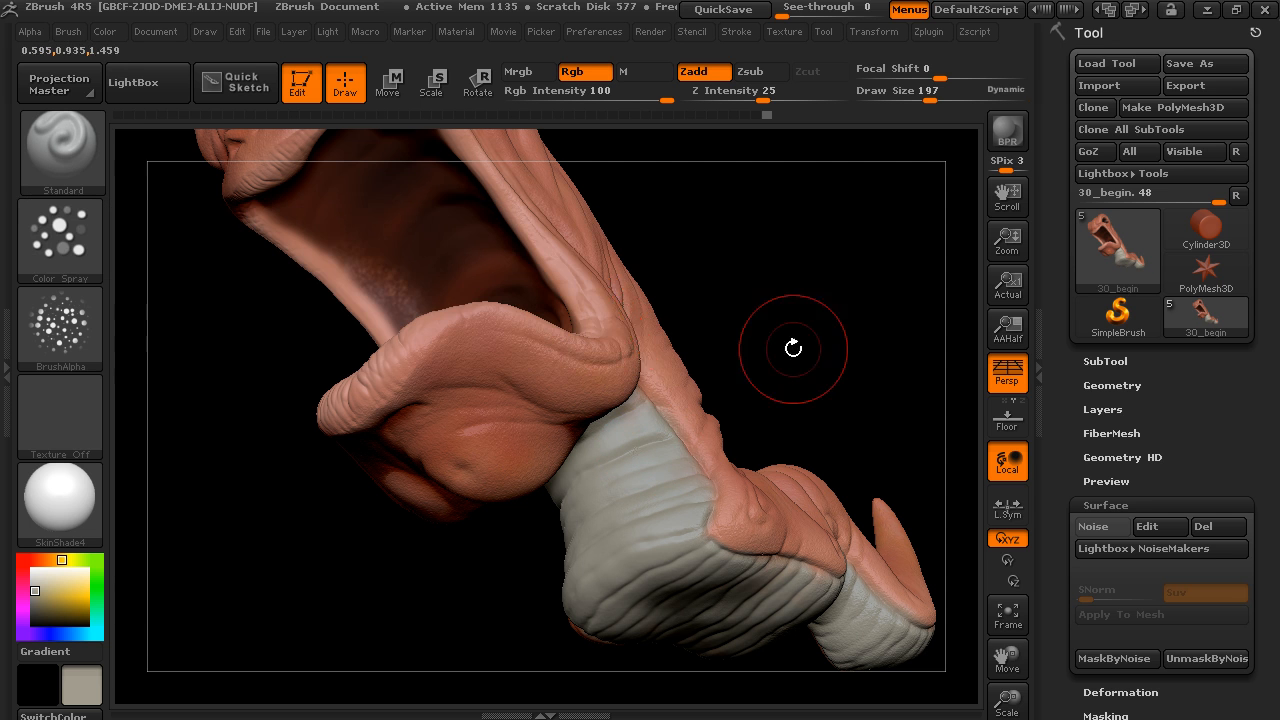
pyautogui.keyDown('alt'); pyautogui.moveTo(794, 349); pyautogui.dragTo(821, 600); pyautogui.keyUp('alt')
pyautogui.moveTo(654, 466); pyautogui.dragTo(646, 429)
pyautogui.hotkey('ctrl', 'z')
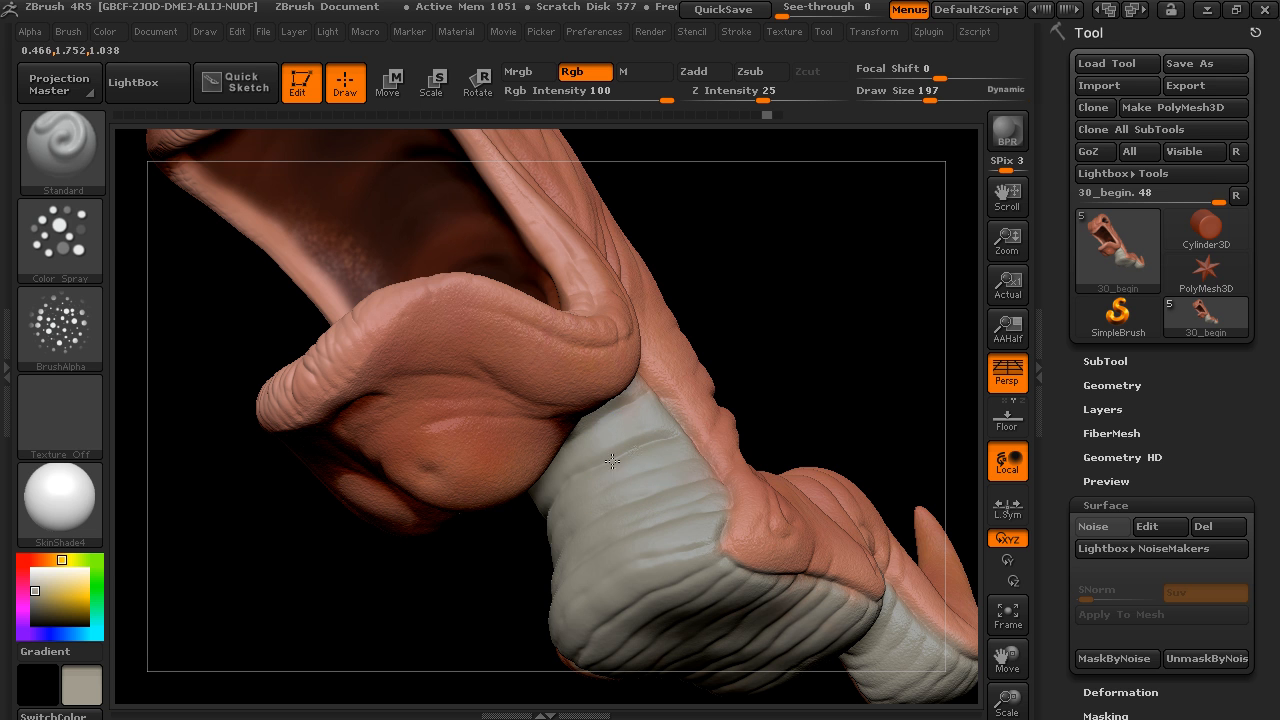
pyautogui.keyDown('alt'); pyautogui.moveTo(843, 373); pyautogui.dragTo(760, 294); pyautogui.keyUp('alt')
pyautogui.moveTo(772, 574); pyautogui.dragTo(737, 509)
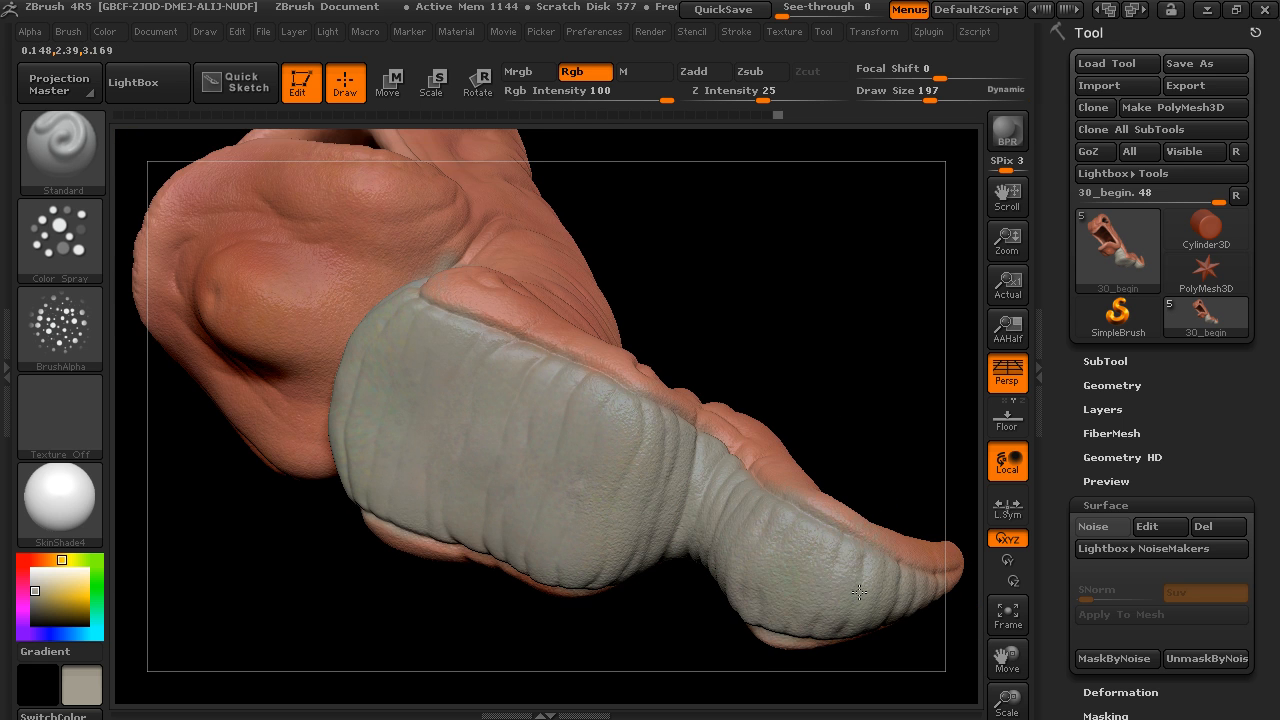
# Switch to the Spray stroke and spray the pale grey evenly over the belly folds and the underside of the neck
pyautogui.moveTo(668, 272); pyautogui.dragTo(570, 250)
pyautogui.click(84, 248)
pyautogui.click(524, 258)
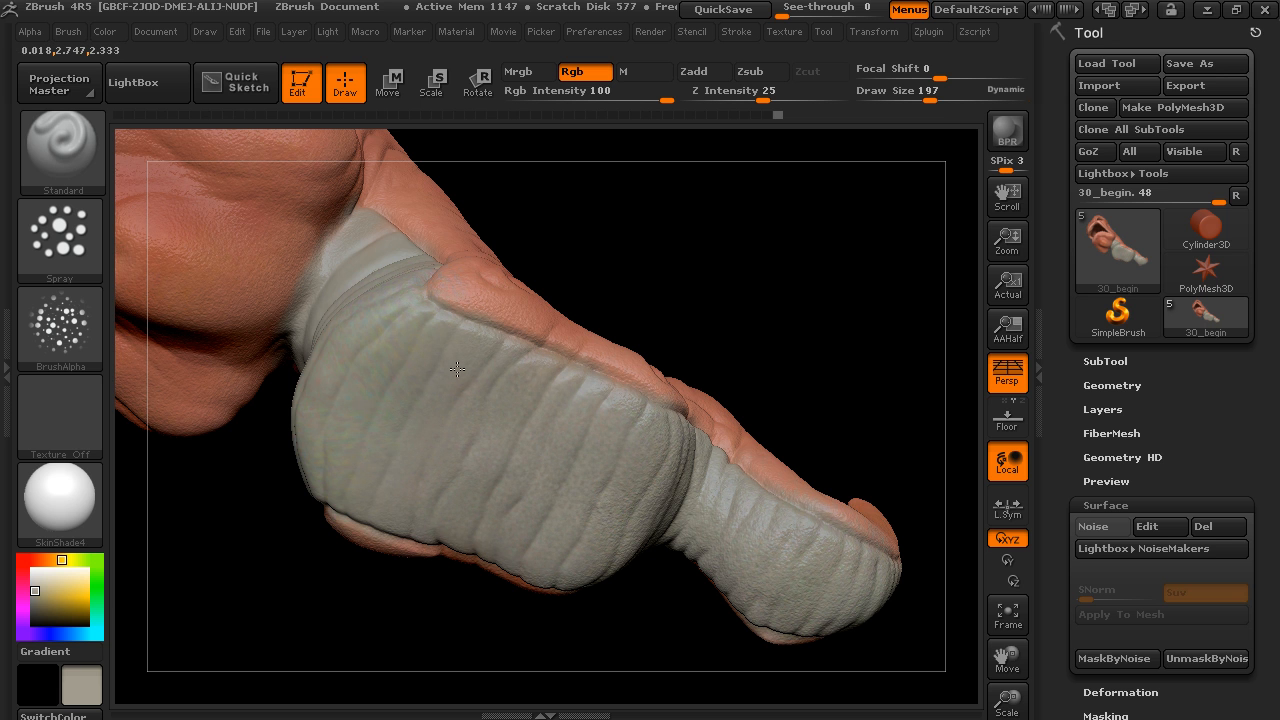
pyautogui.moveTo(634, 223); pyautogui.dragTo(451, 337)
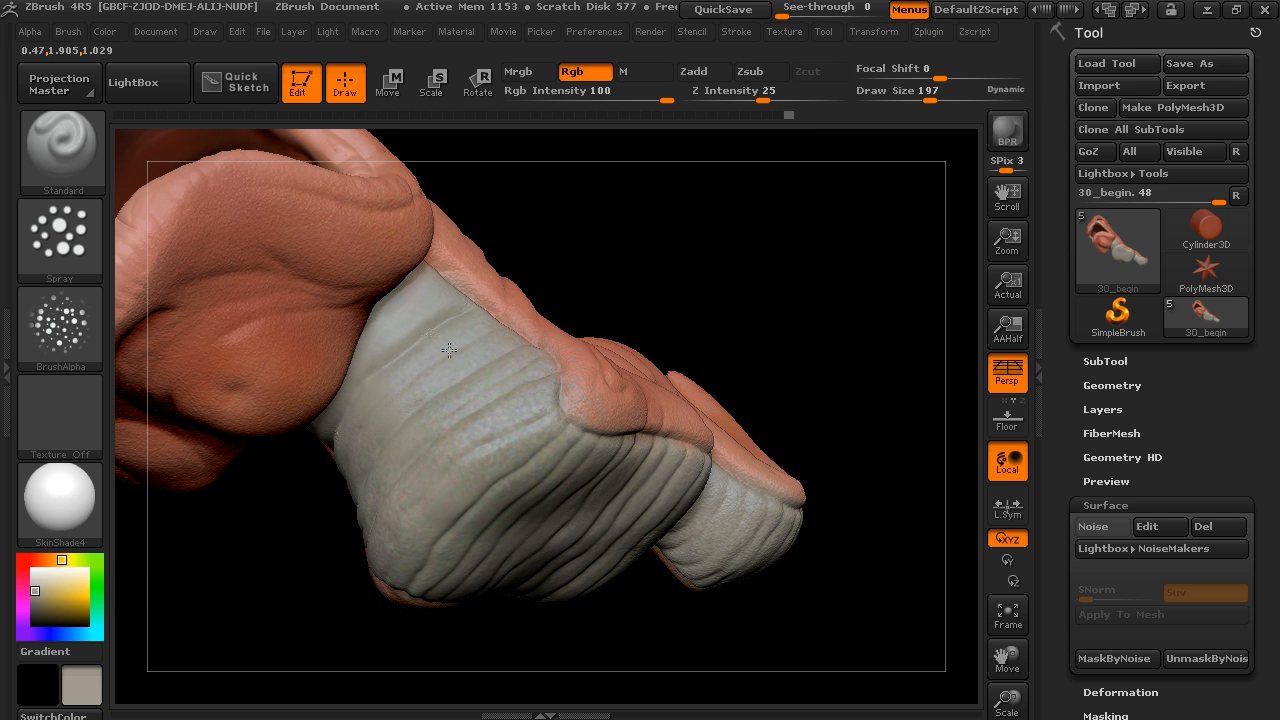
# Show all the subtools again and make the teeth the active subtool
pyautogui.moveTo(680, 310); pyautogui.dragTo(941, 512)
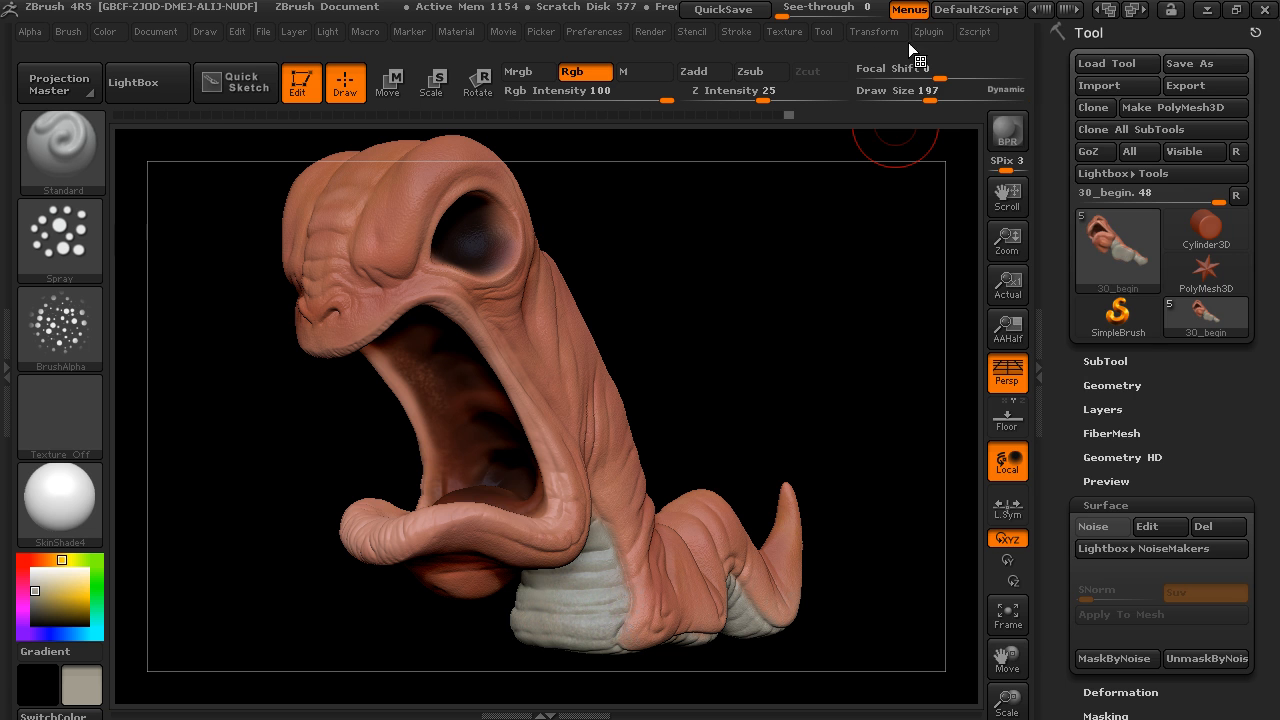
pyautogui.click(873, 31)
pyautogui.click(946, 422)
pyautogui.moveTo(846, 372); pyautogui.dragTo(686, 371)
pyautogui.keyDown('alt'); pyautogui.click(500, 393); pyautogui.keyUp('alt')
# Fill the whole teeth subtool with a beige colour and the ToyPlastic material in Mrgb mode
pyautogui.click(45, 585)
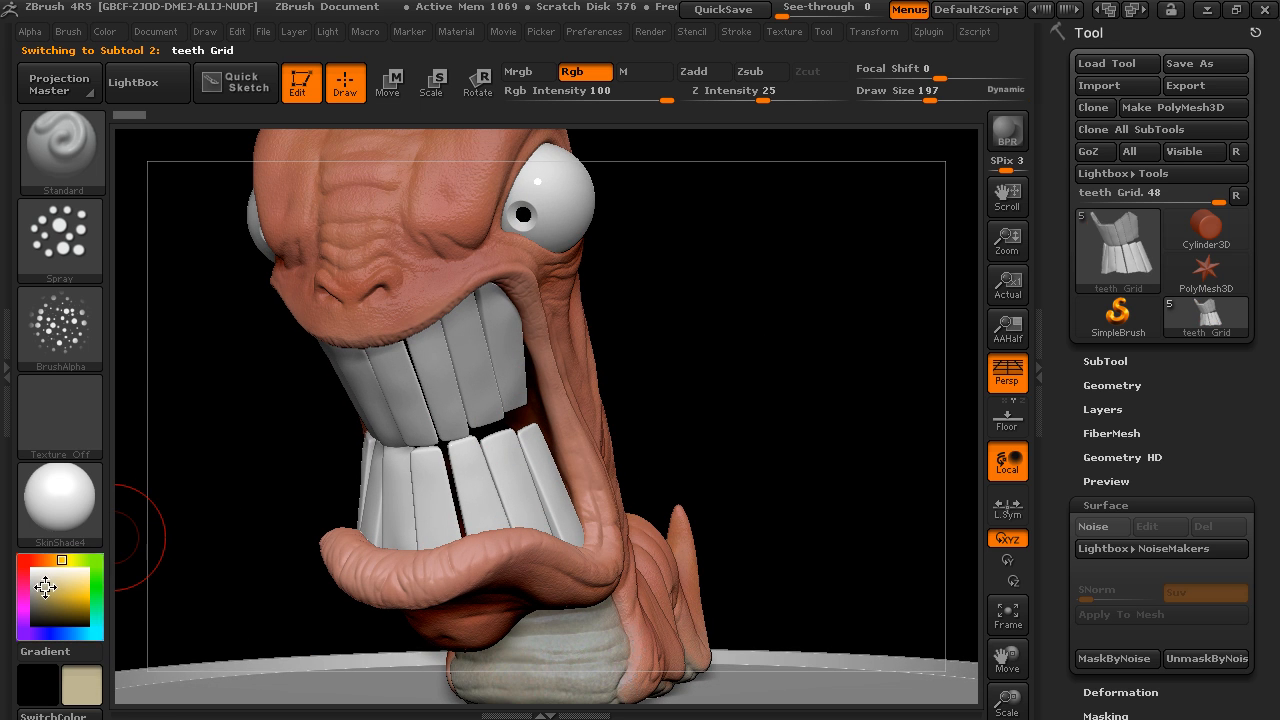
pyautogui.click(77, 505)
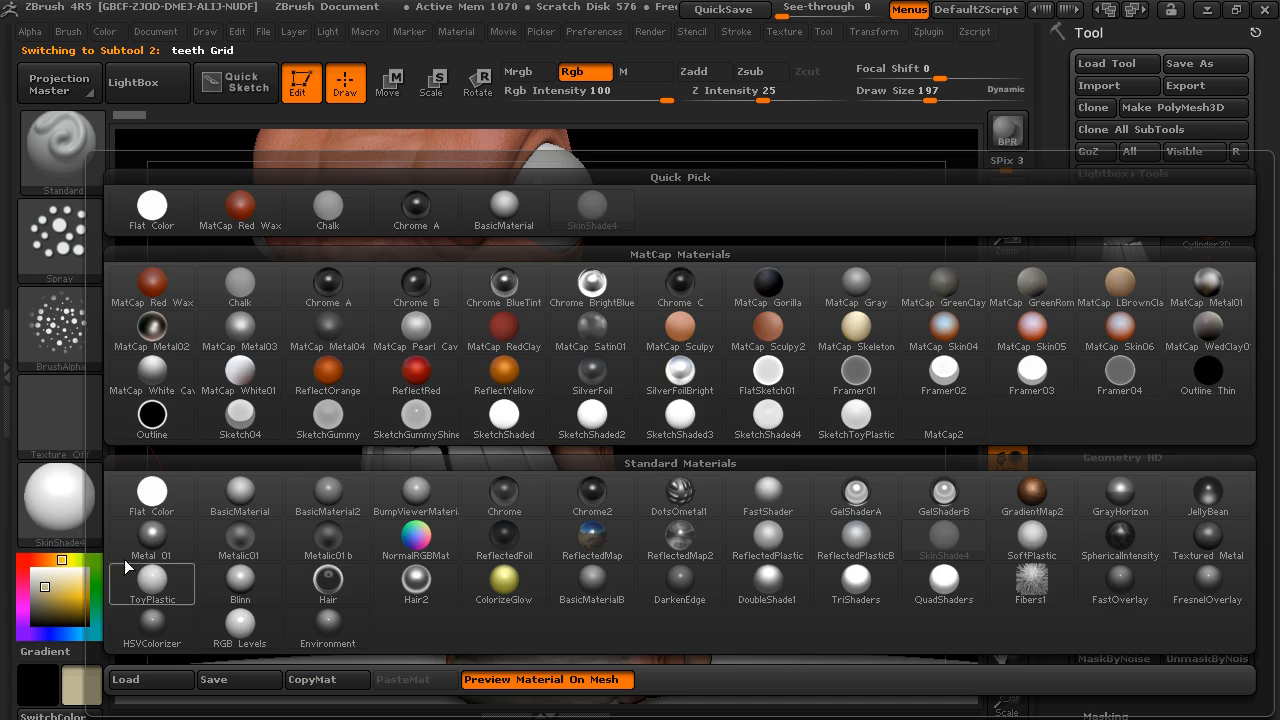
pyautogui.click(163, 588)
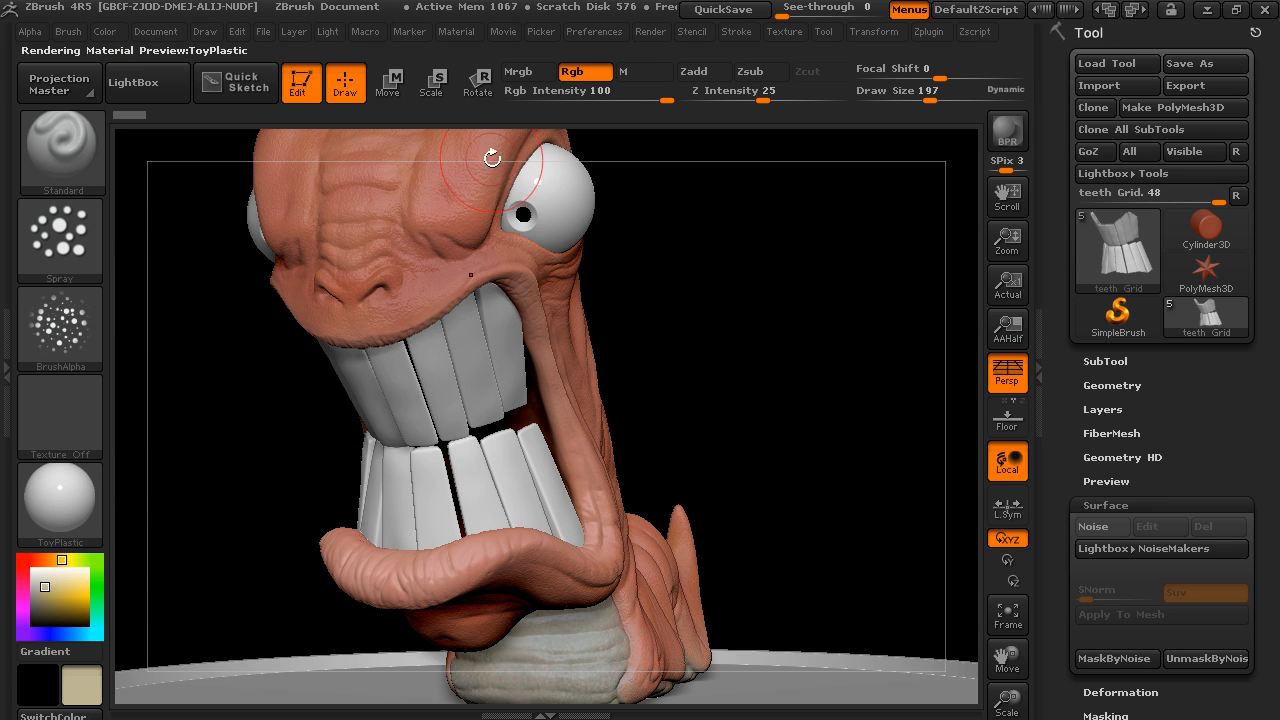
pyautogui.click(528, 73)
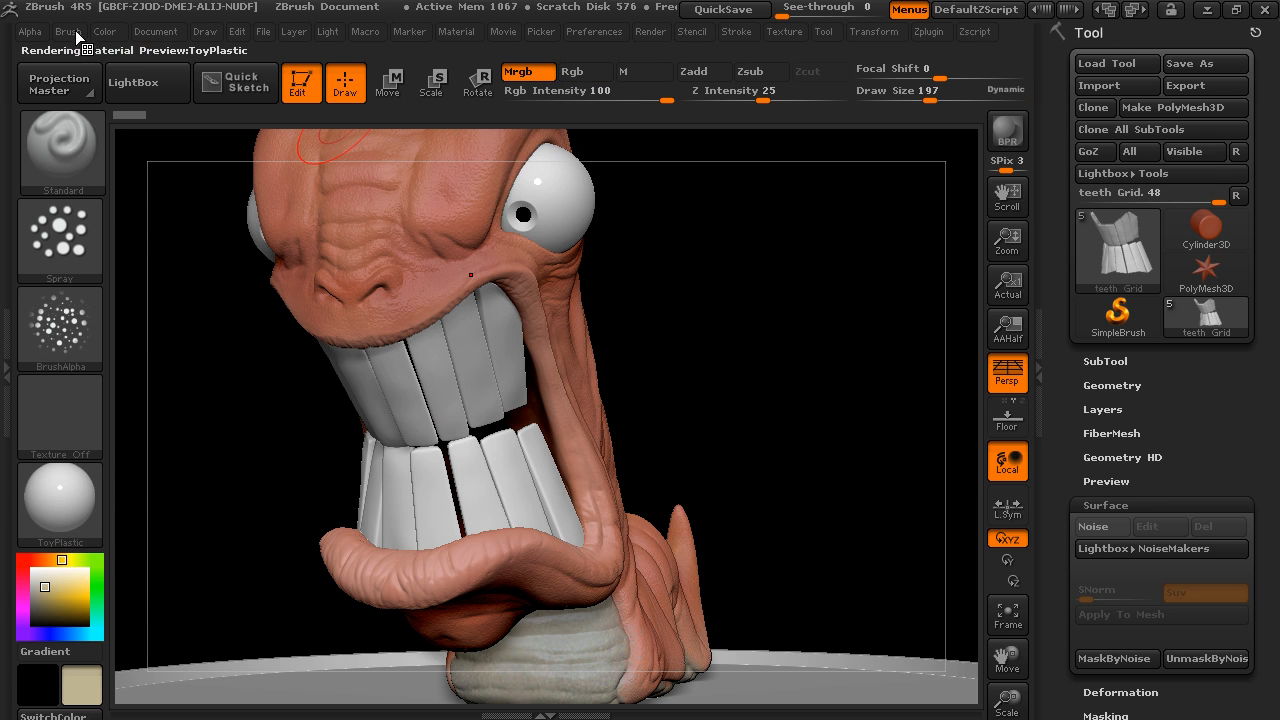
pyautogui.click(105, 31)
pyautogui.click(155, 441)
pyautogui.moveTo(726, 374); pyautogui.dragTo(700, 370)
# Choose a lighter beige, reduce the draw size to 113 and spray over the upper teeth
pyautogui.moveTo(51, 576); pyautogui.dragTo(40, 581)
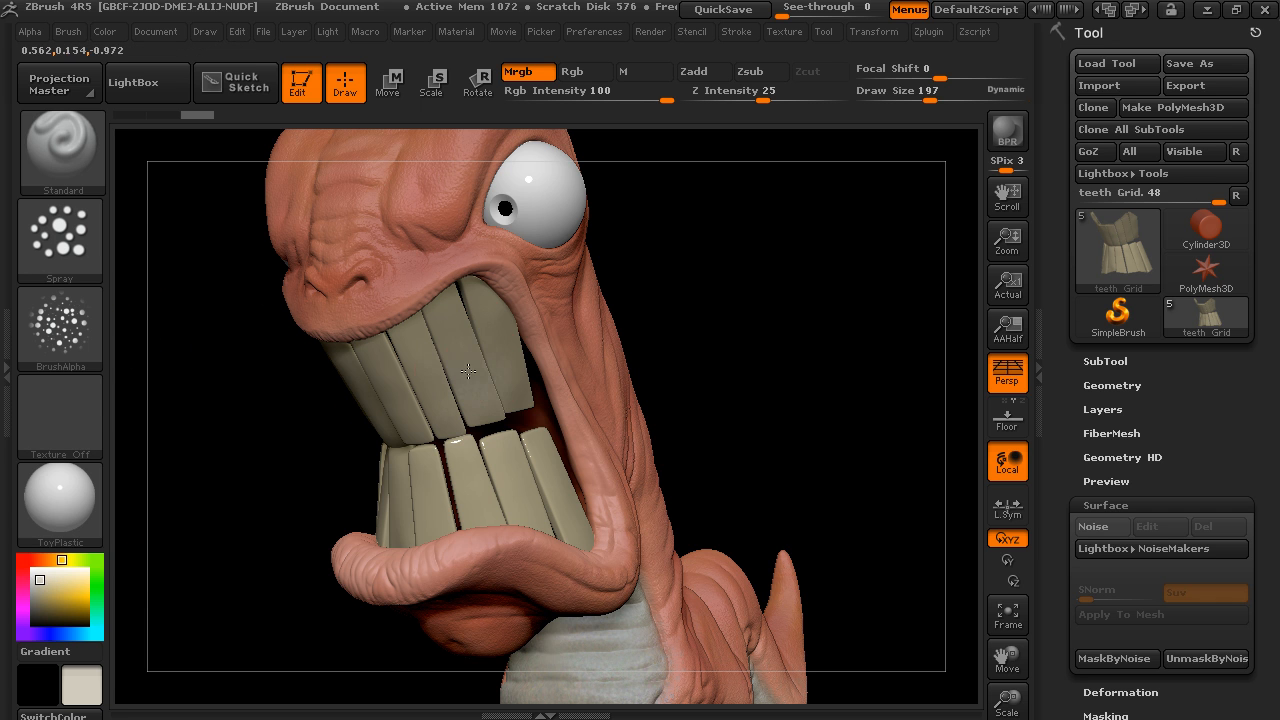
pyautogui.moveTo(930, 96); pyautogui.dragTo(913, 96)
pyautogui.moveTo(690, 290)
pyautogui.mouseDown()
pyautogui.moveTo(740, 306)
pyautogui.moveTo(757, 343)
pyautogui.moveTo(660, 362)
pyautogui.mouseUp()
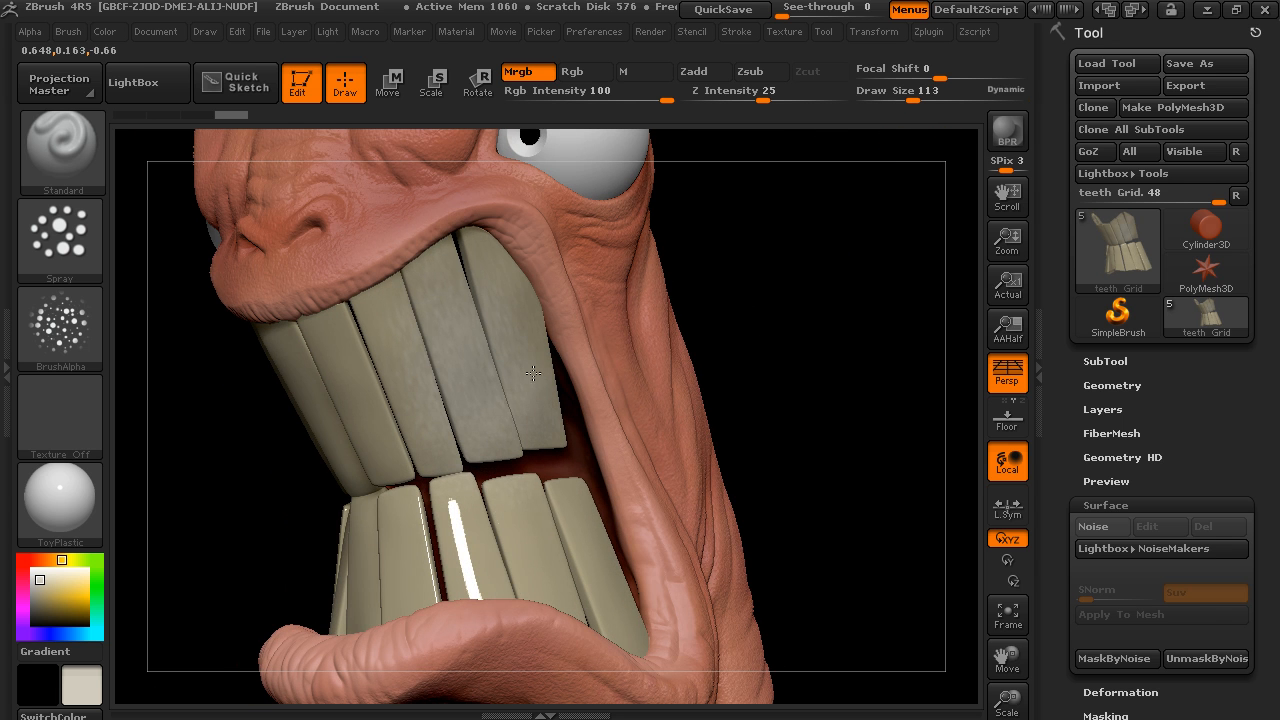
# Open the auto masking settings of the Standard brush
pyautogui.click(68, 32)
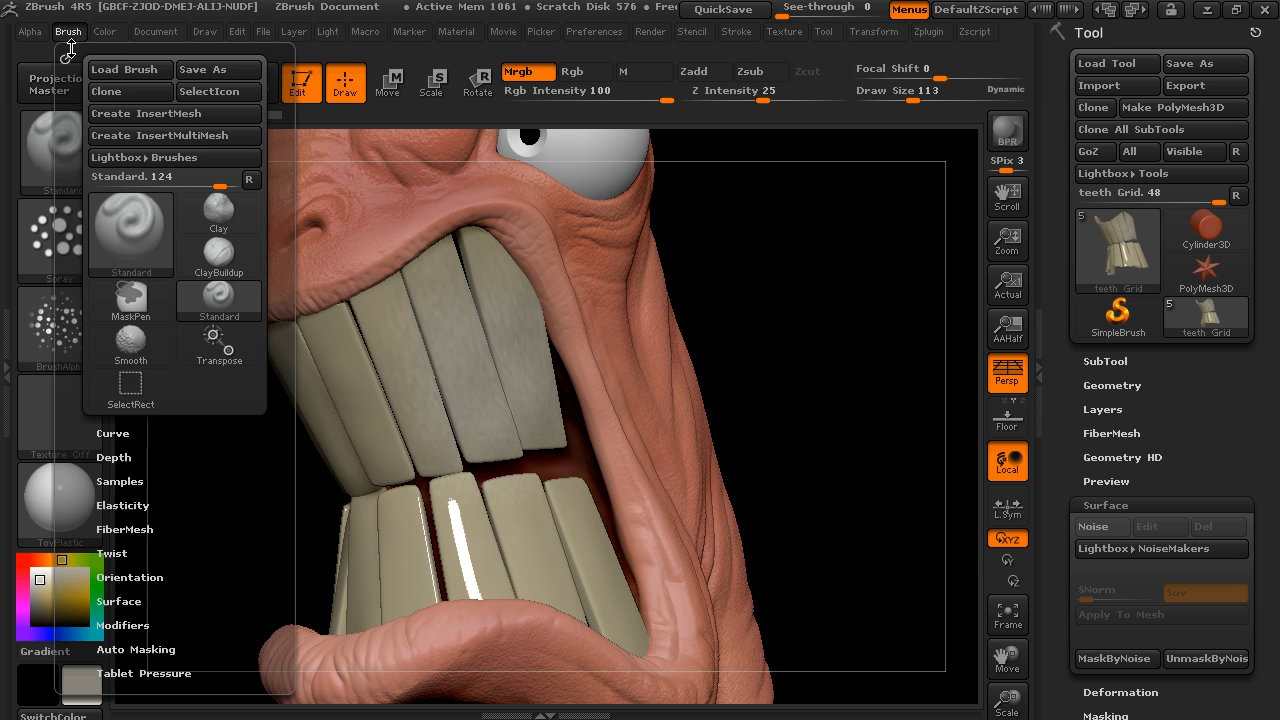
pyautogui.moveTo(201, 580); pyautogui.dragTo(199, 526)
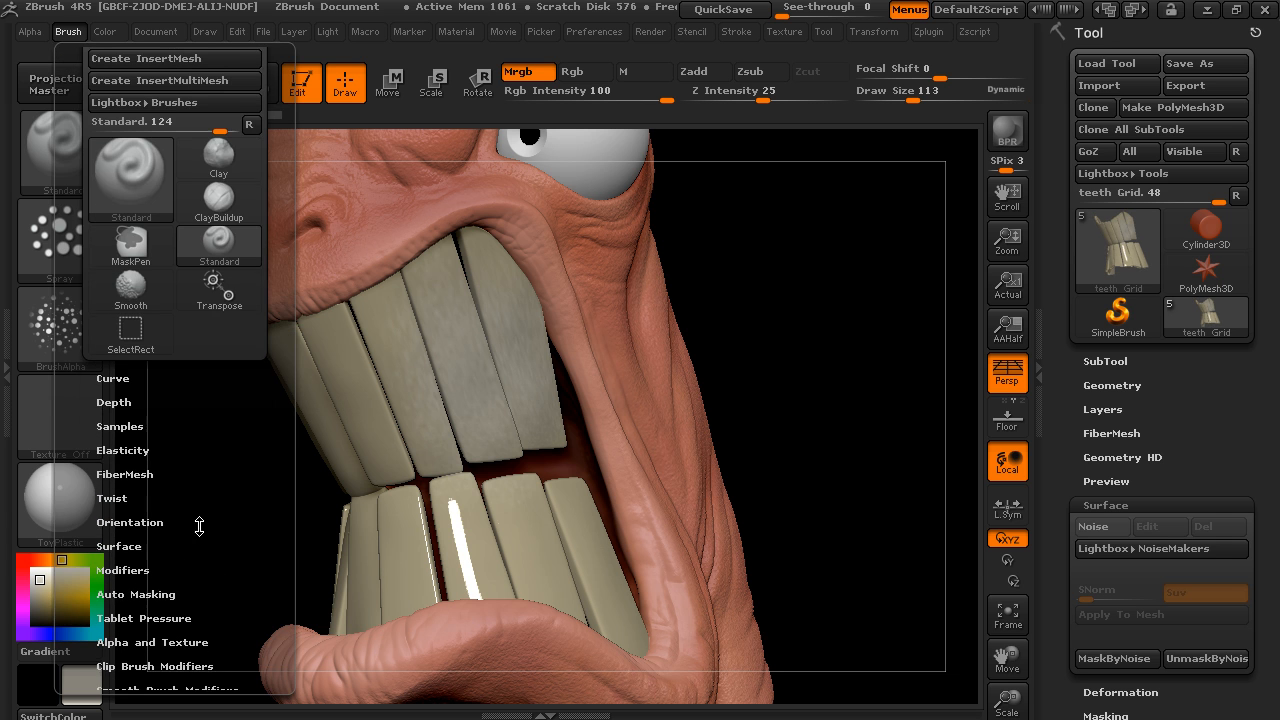
pyautogui.click(136, 590)
pyautogui.moveTo(150, 218); pyautogui.dragTo(270, 220)
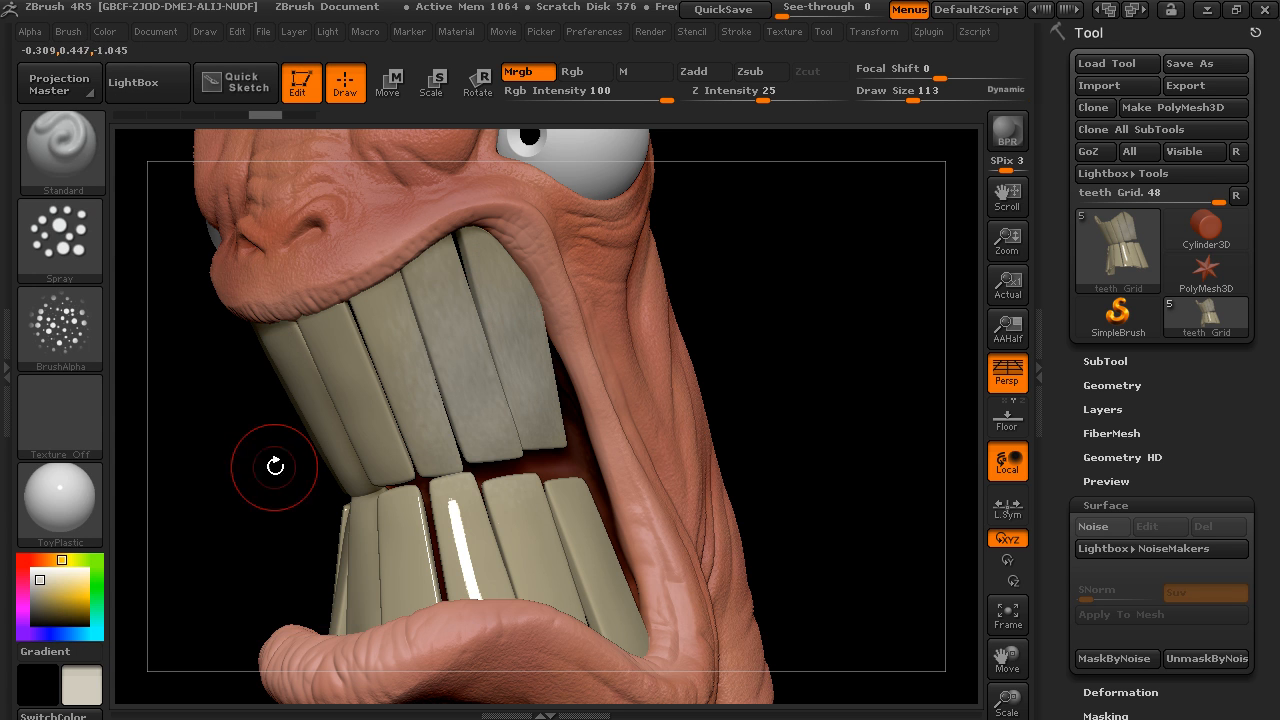
# Change the paint colour to near white and spray it along the upper teeth on one side of the mouth
pyautogui.click(39, 573)
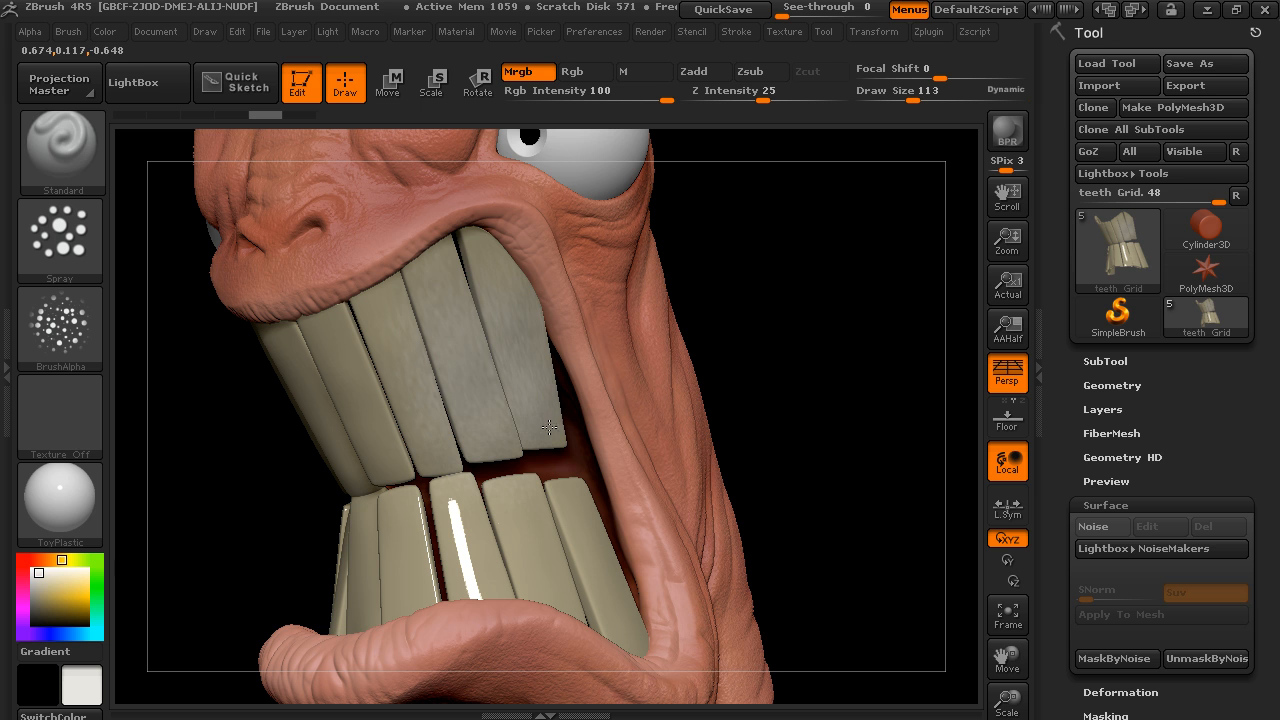
pyautogui.moveTo(509, 270); pyautogui.dragTo(528, 312)
pyautogui.moveTo(492, 425); pyautogui.dragTo(495, 455)
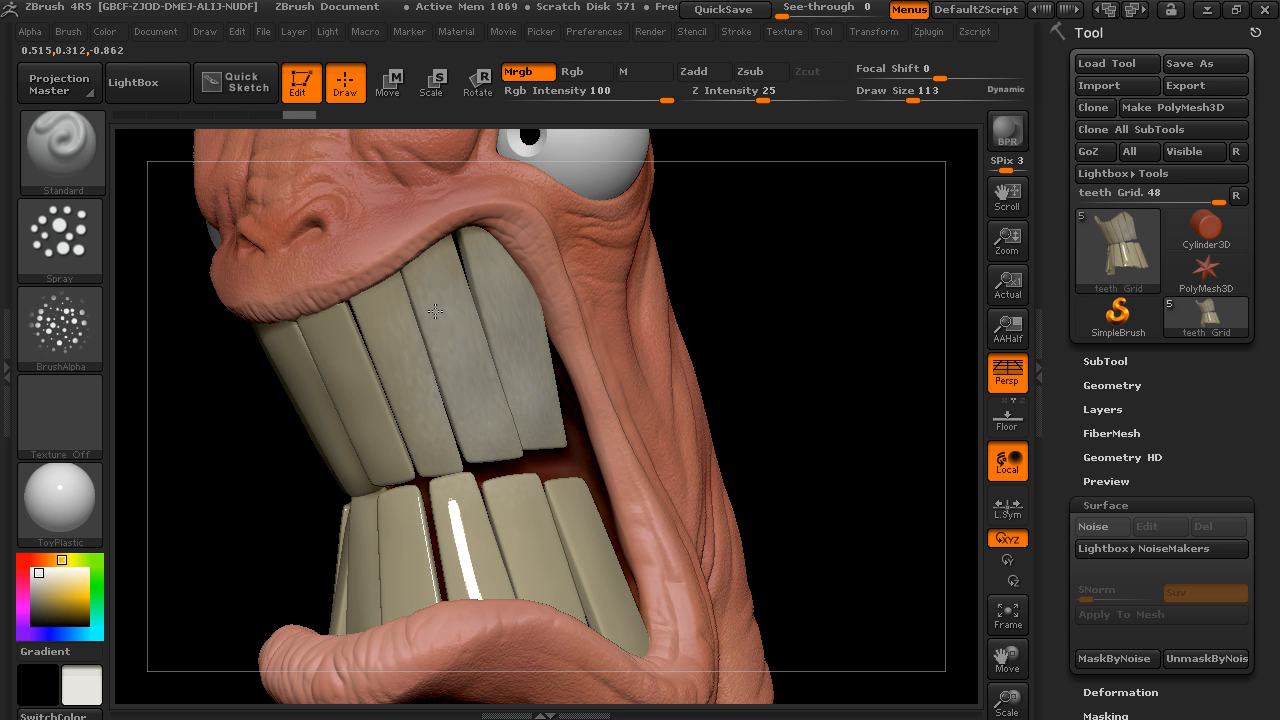
pyautogui.moveTo(435, 312); pyautogui.dragTo(501, 365)
# Spray the near-white colour over the middle upper teeth and those on the opposite side of the mouth
pyautogui.moveTo(802, 304); pyautogui.dragTo(639, 329)
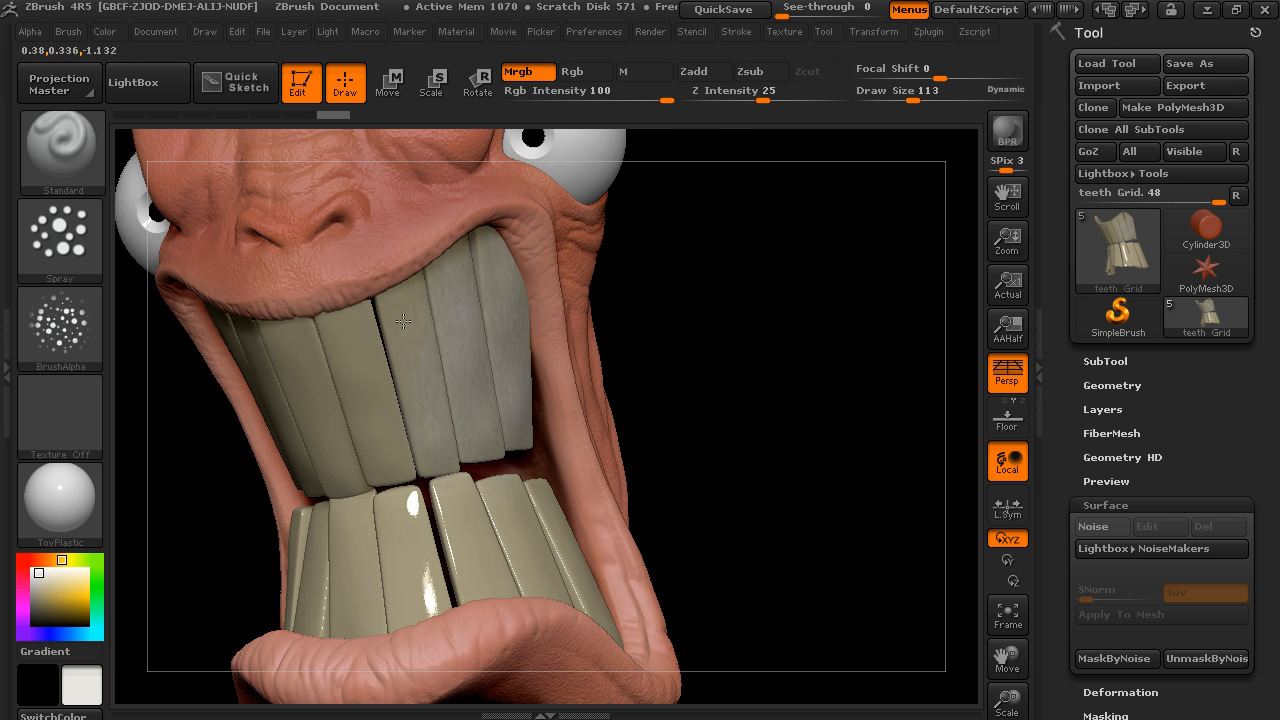
pyautogui.moveTo(424, 436); pyautogui.dragTo(380, 404)
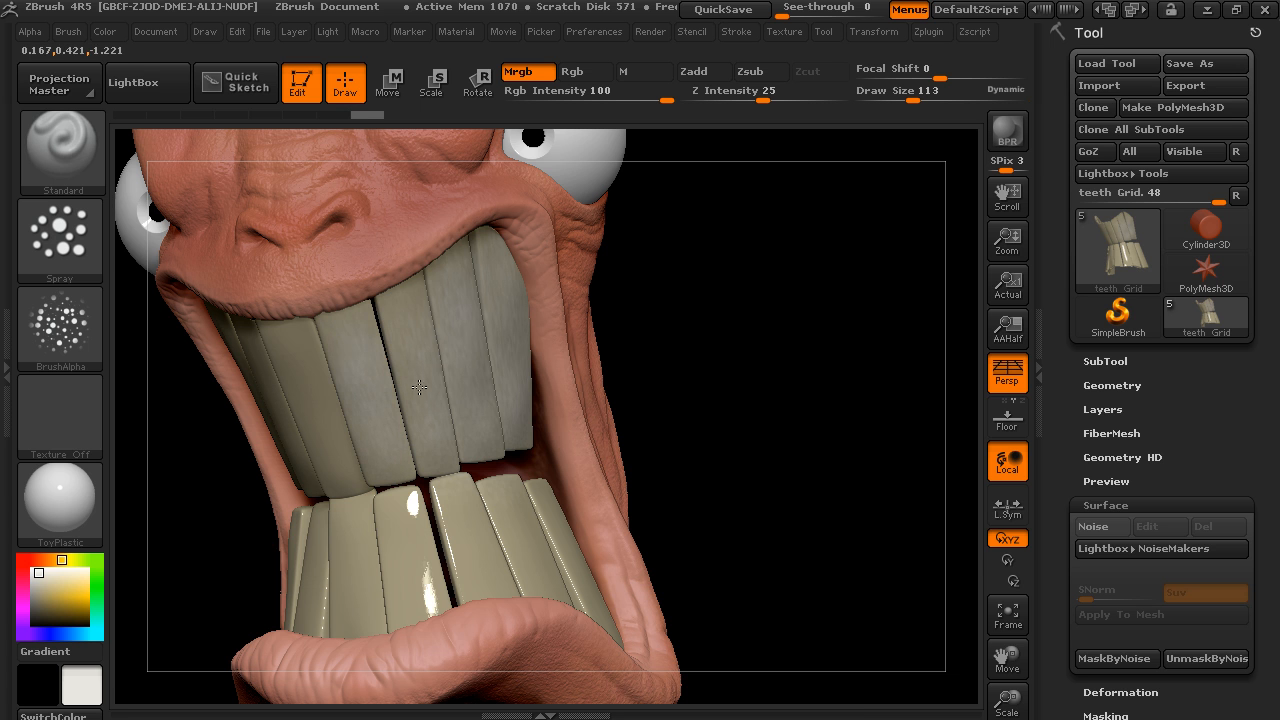
pyautogui.moveTo(419, 386); pyautogui.dragTo(440, 408)
pyautogui.moveTo(675, 390); pyautogui.dragTo(775, 318)
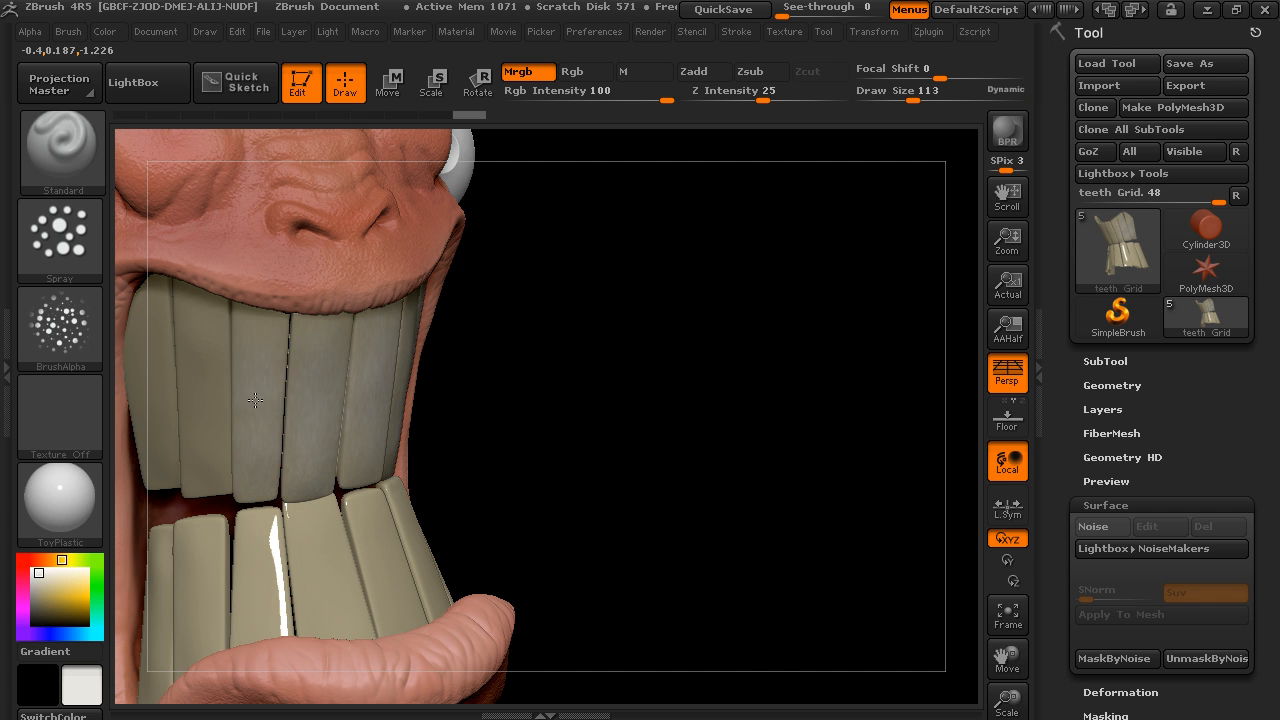
pyautogui.moveTo(517, 354); pyautogui.dragTo(395, 411)
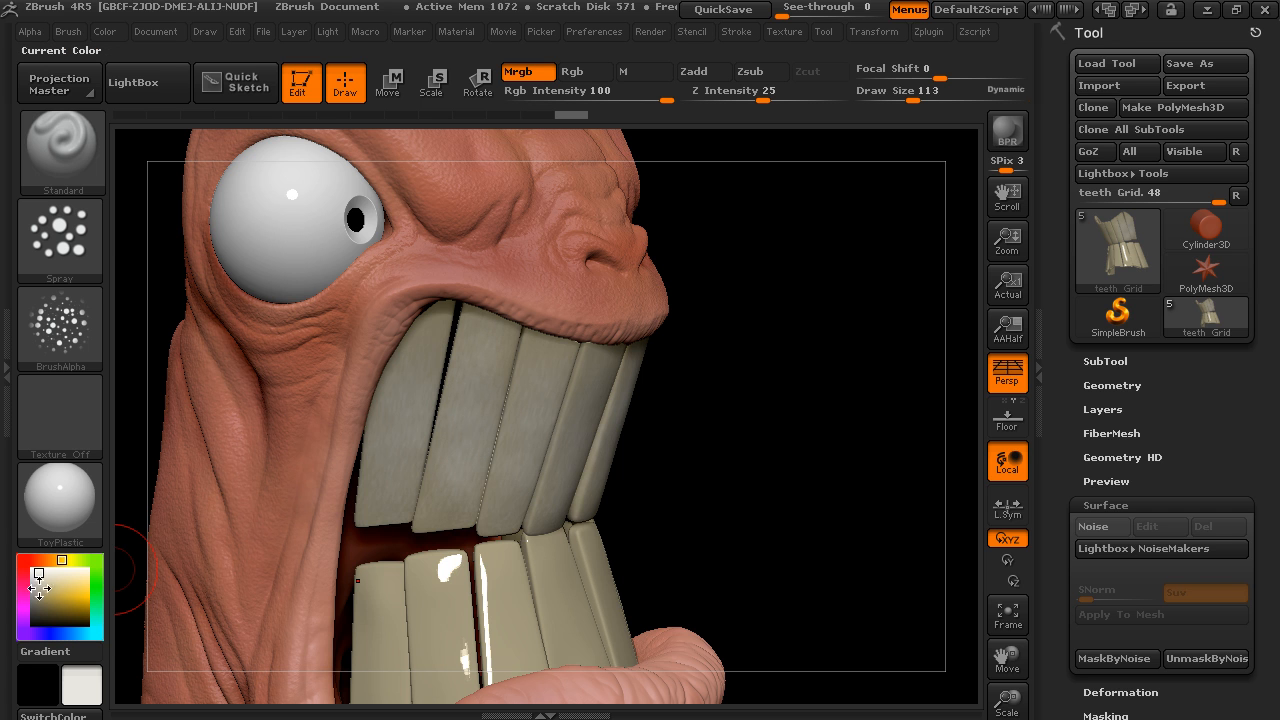
# Set the colour to brown and the draw size to 82, and spray the roots of the side upper teeth
pyautogui.moveTo(78, 562); pyautogui.dragTo(49, 600)
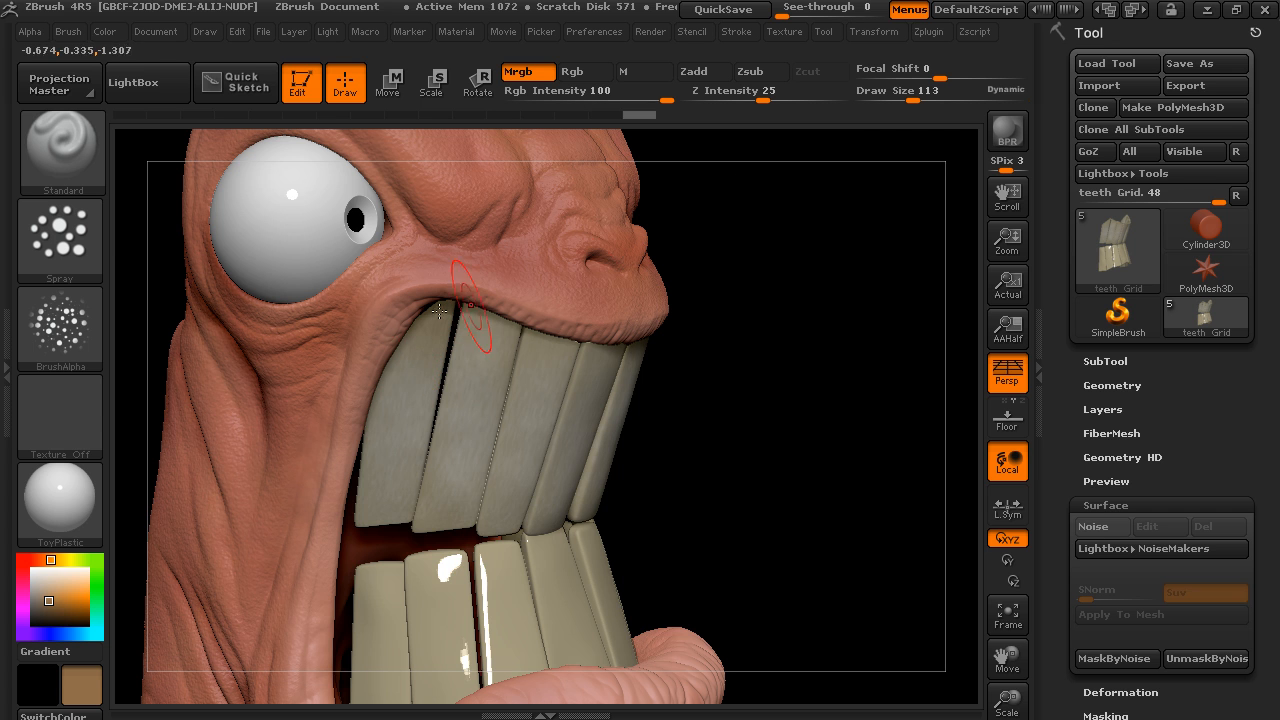
pyautogui.click(906, 99)
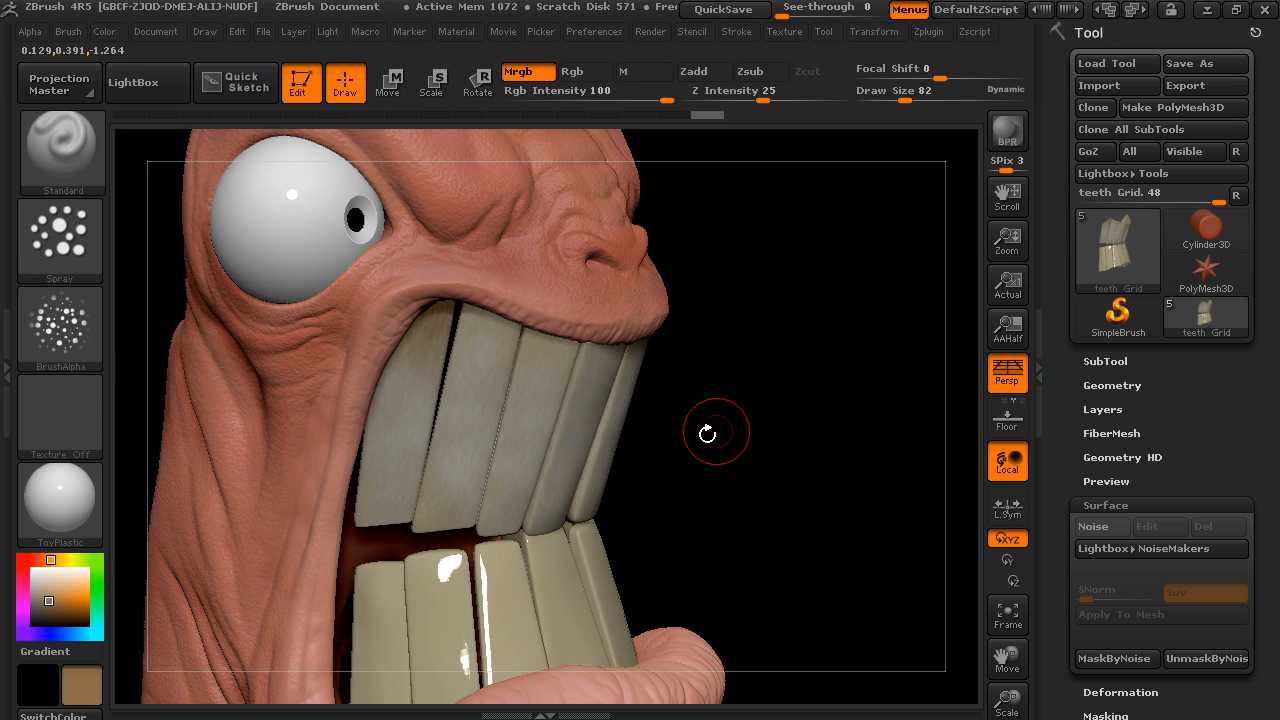
pyautogui.moveTo(714, 429); pyautogui.dragTo(477, 324)
pyautogui.moveTo(490, 412)
pyautogui.mouseDown()
pyautogui.moveTo(499, 361)
pyautogui.moveTo(482, 345)
pyautogui.mouseUp()
pyautogui.moveTo(564, 371)
pyautogui.mouseDown()
pyautogui.moveTo(544, 332)
pyautogui.moveTo(570, 343)
pyautogui.mouseUp()
# Spray the brown over the roots of the middle upper teeth and those on the opposite side of the mouth
pyautogui.moveTo(756, 428); pyautogui.dragTo(668, 397)
pyautogui.moveTo(623, 436); pyautogui.dragTo(625, 418)
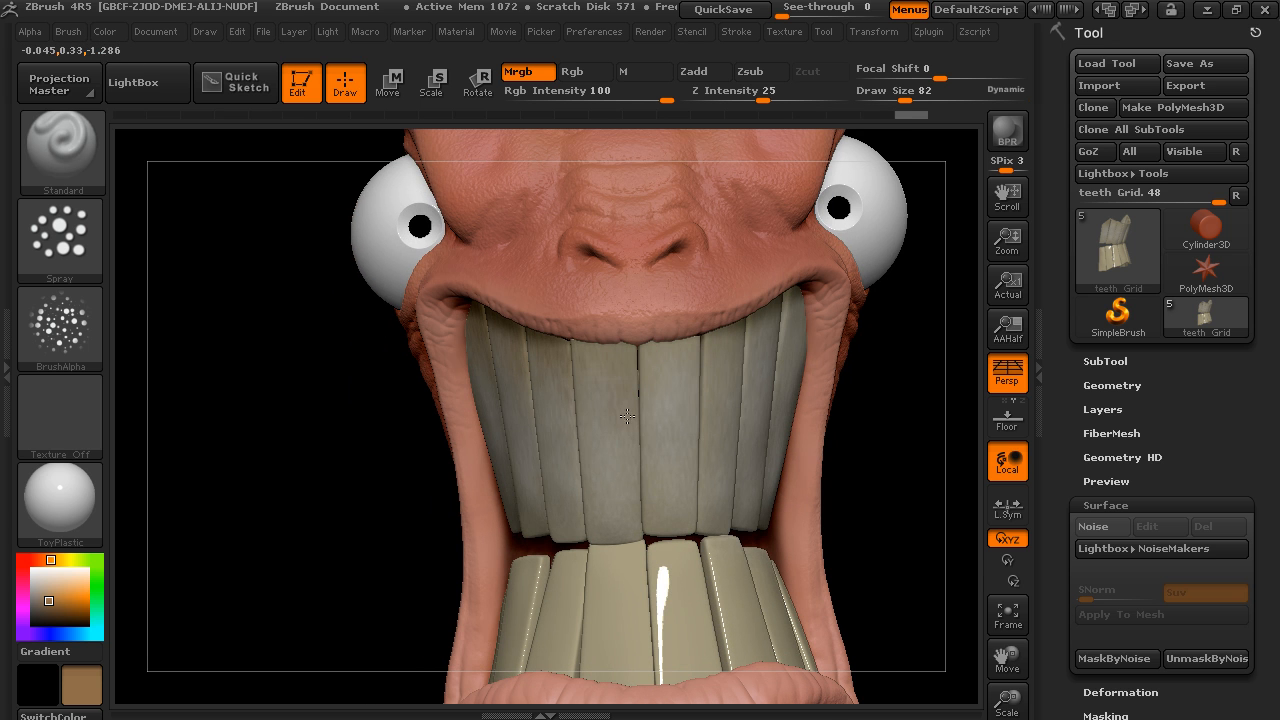
pyautogui.moveTo(590, 346); pyautogui.dragTo(592, 342)
pyautogui.moveTo(671, 367); pyautogui.dragTo(663, 327)
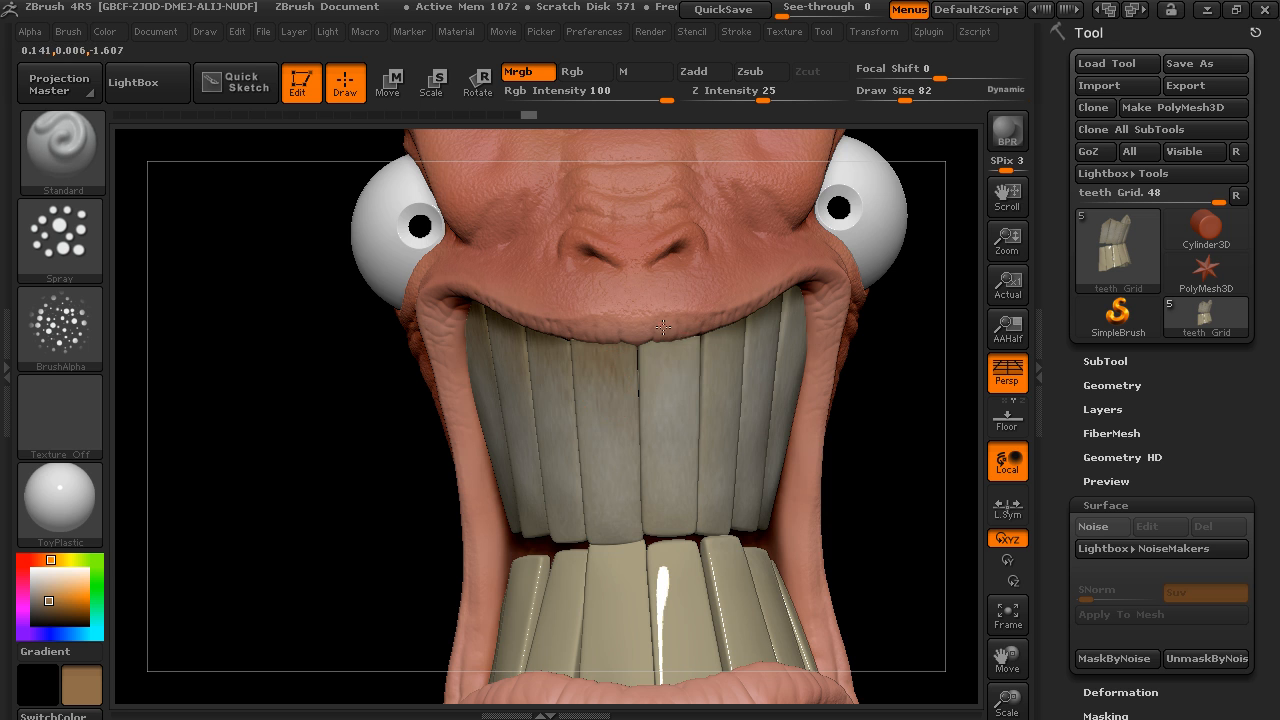
pyautogui.moveTo(905, 427); pyautogui.dragTo(775, 311)
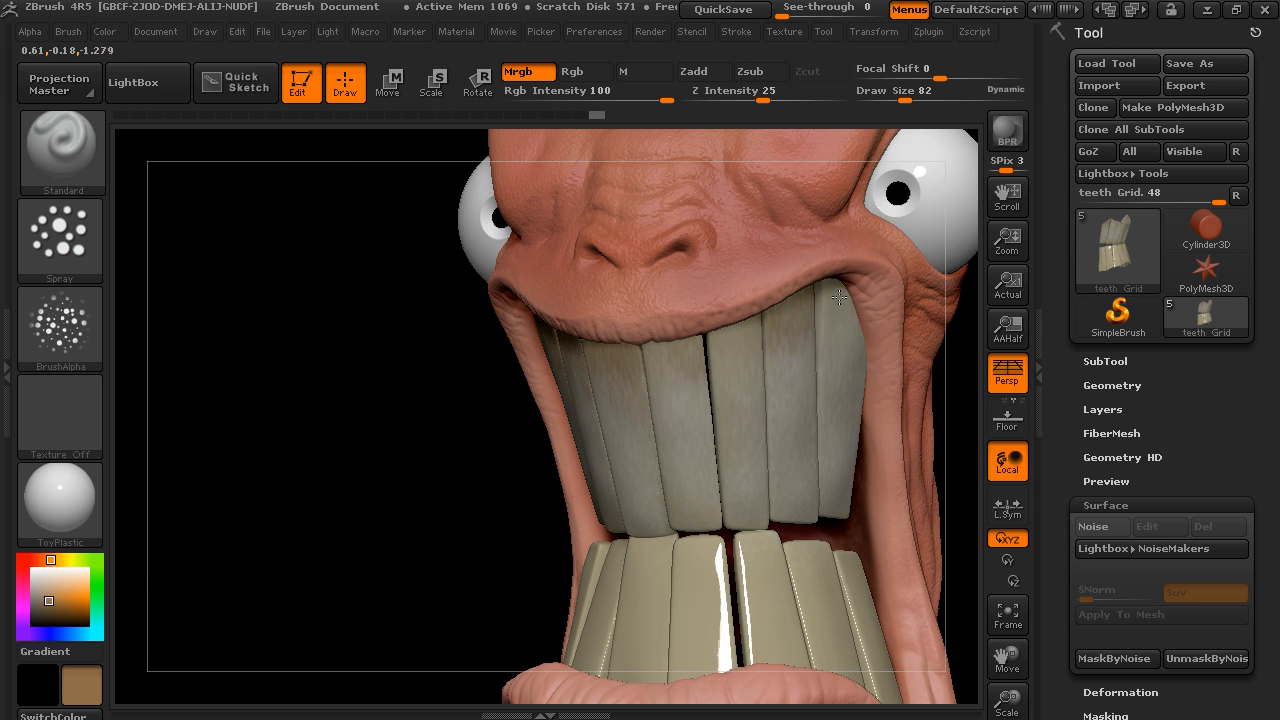
pyautogui.moveTo(809, 395); pyautogui.dragTo(802, 438)
# Check the painted teeth from the side of the head and open the masking options
pyautogui.moveTo(326, 597); pyautogui.dragTo(240, 517)
pyautogui.moveTo(343, 491); pyautogui.dragTo(337, 446)
pyautogui.keyDown('alt'); pyautogui.moveTo(326, 499); pyautogui.dragTo(263, 470); pyautogui.keyUp('alt')
pyautogui.moveTo(934, 450); pyautogui.dragTo(810, 412)
pyautogui.moveTo(847, 301); pyautogui.dragTo(777, 340)
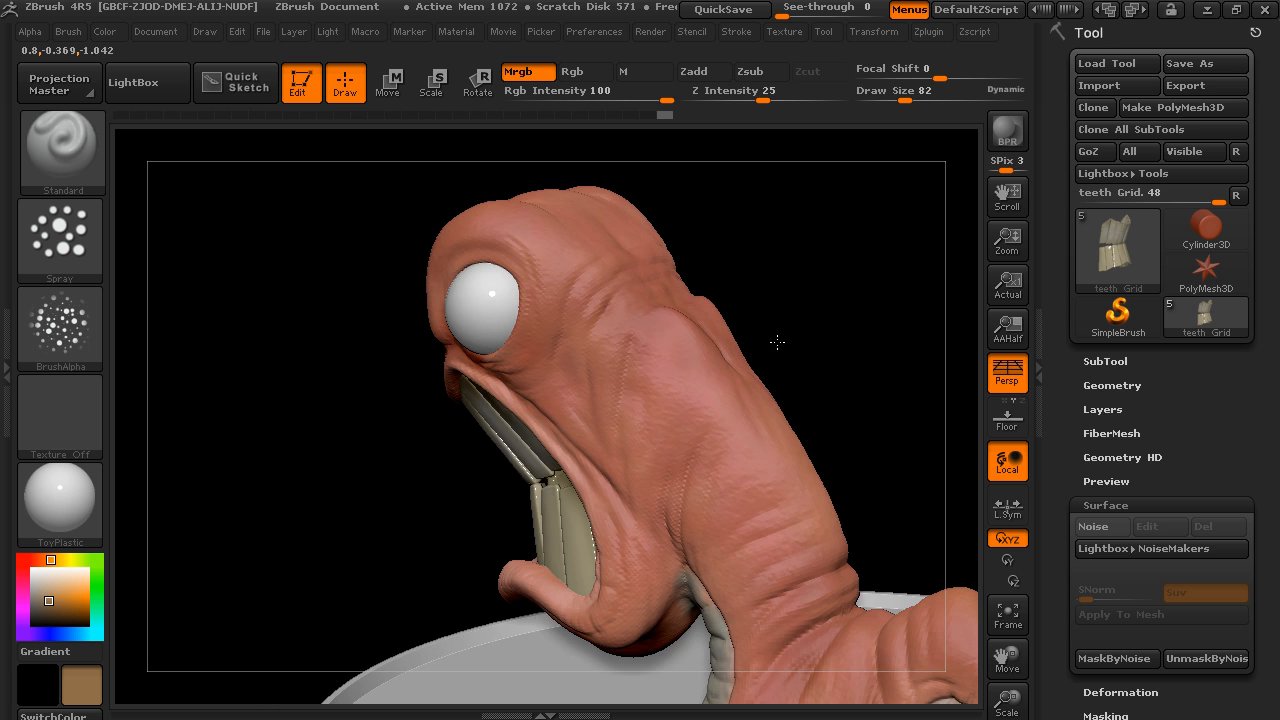
pyautogui.moveTo(908, 389); pyautogui.dragTo(933, 369)
pyautogui.moveTo(1059, 529); pyautogui.dragTo(1055, 360)
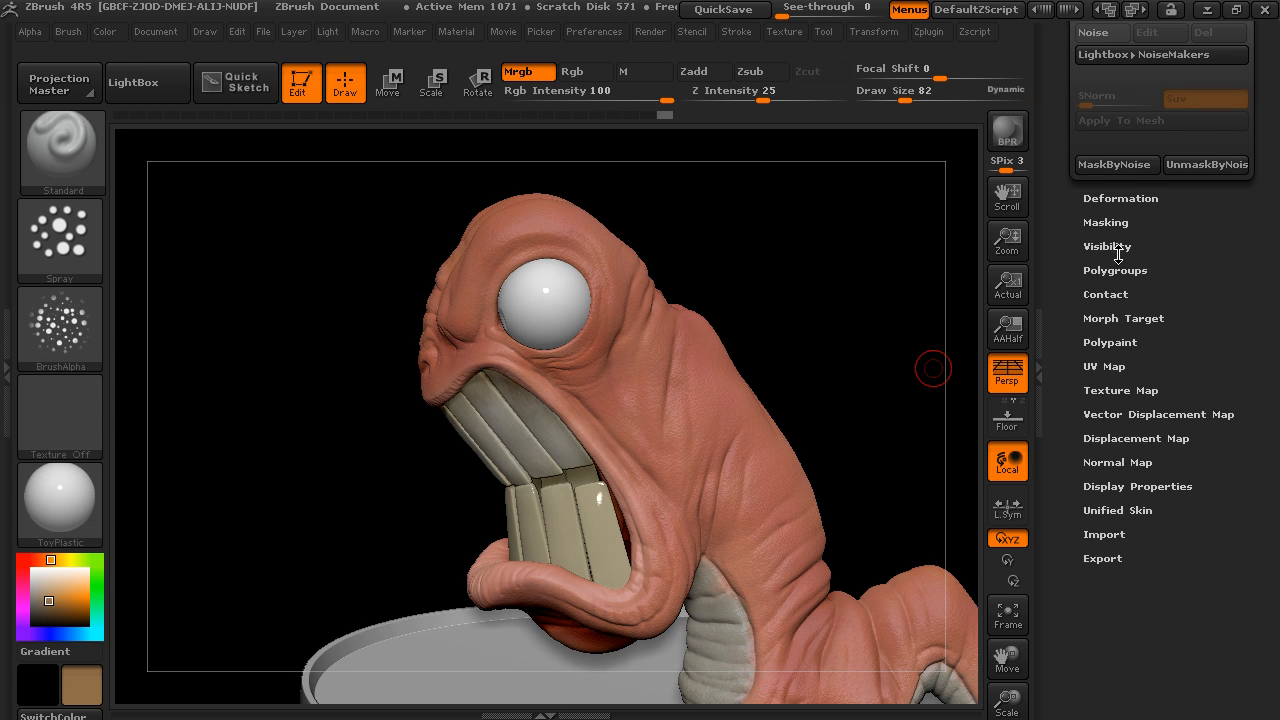
pyautogui.click(1105, 222)
# Make the worm body the active subtool and choose the SkinShade4 material
pyautogui.moveTo(871, 267); pyautogui.dragTo(837, 324)
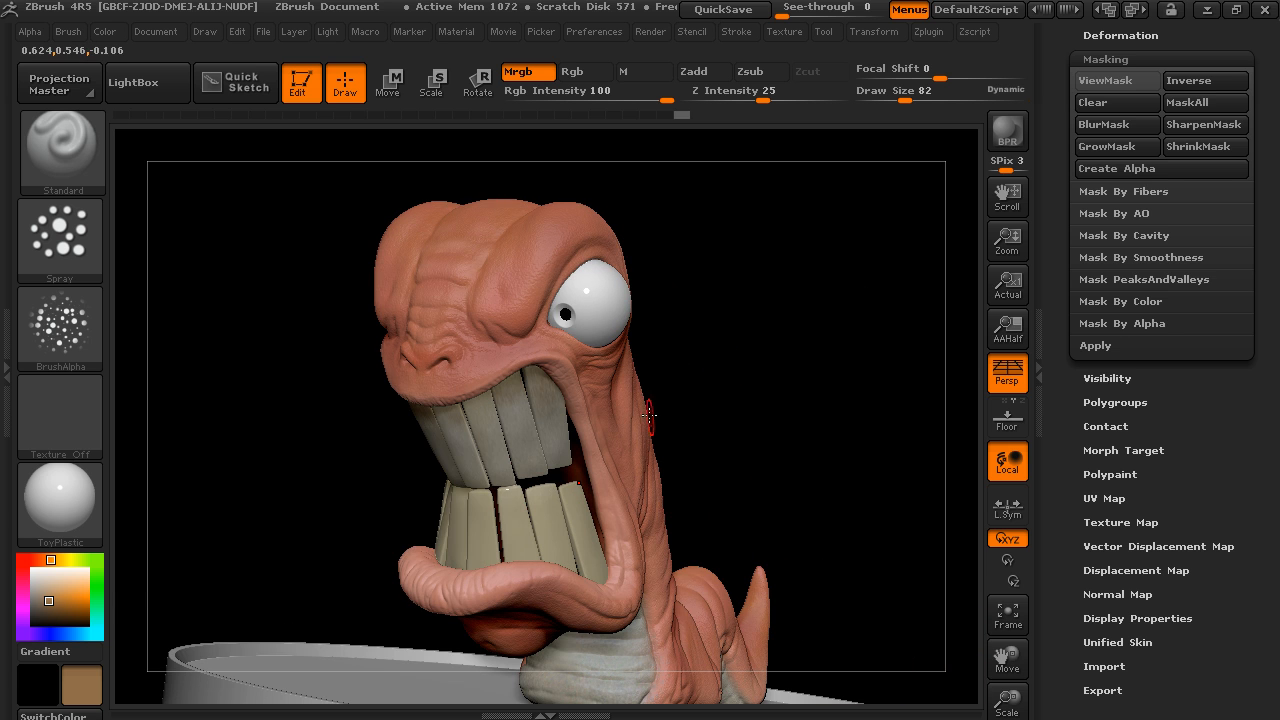
pyautogui.moveTo(808, 388); pyautogui.dragTo(789, 393)
pyautogui.click(60, 505)
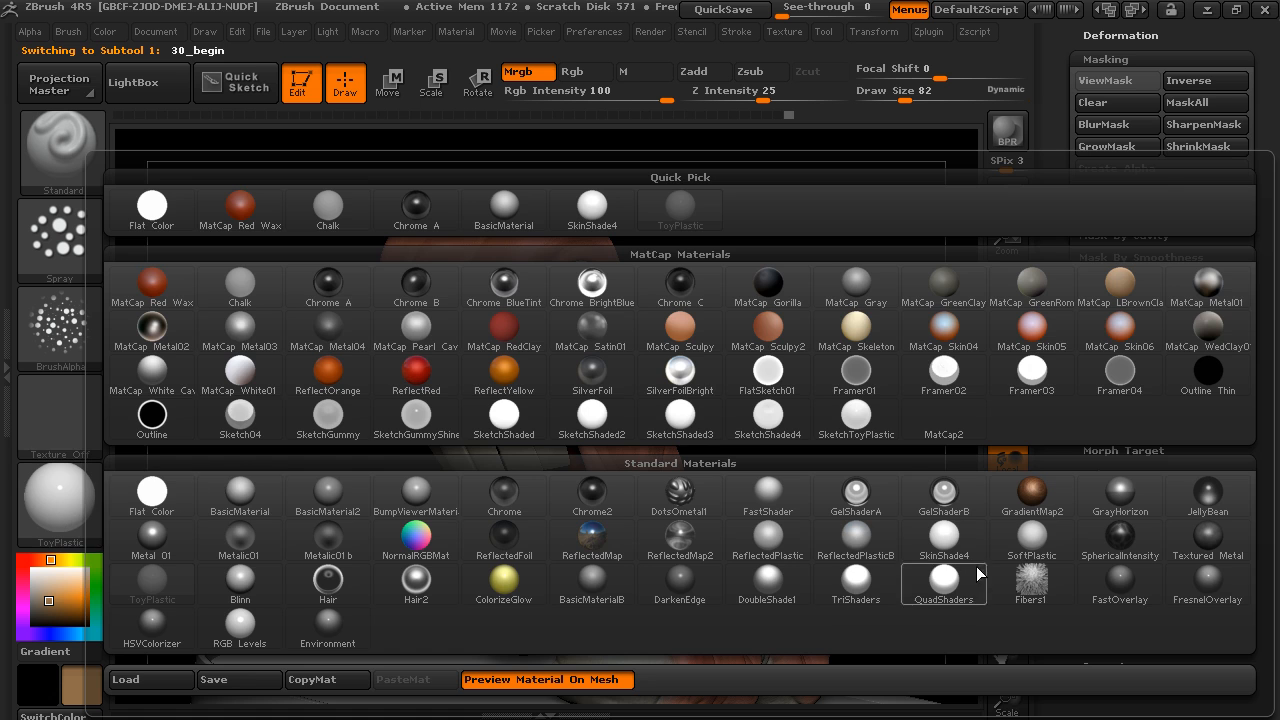
pyautogui.click(930, 545)
pyautogui.moveTo(821, 496); pyautogui.dragTo(673, 341)
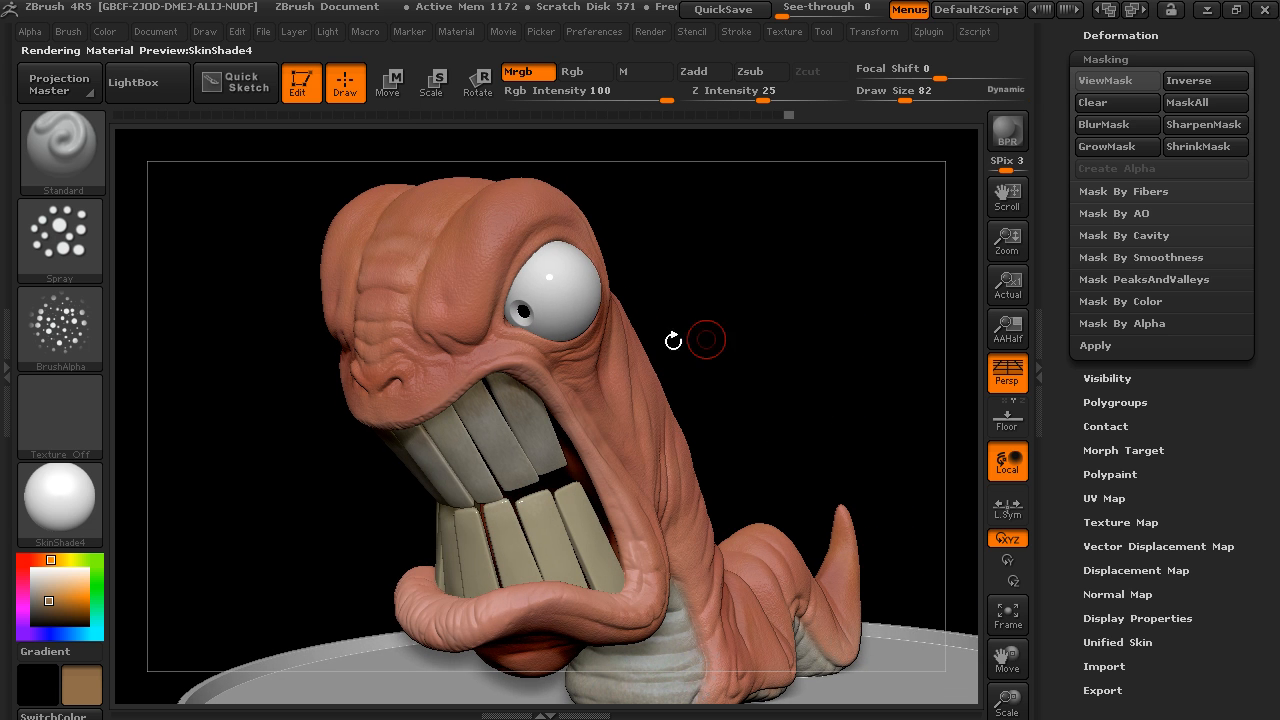
# Mask the worm body by cavity with blur 39 and intensity 100, and invert the mask
pyautogui.click(1133, 236)
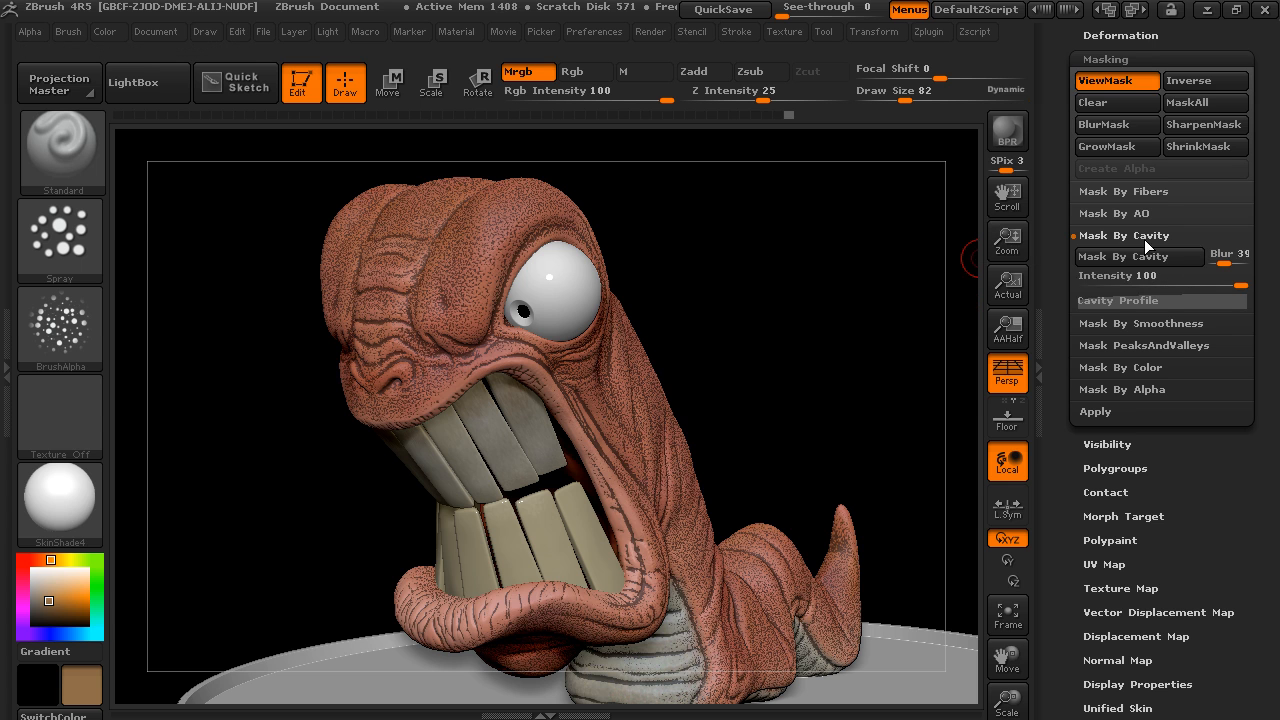
pyautogui.keyDown('alt'); pyautogui.moveTo(840, 321); pyautogui.dragTo(891, 389); pyautogui.keyUp('alt')
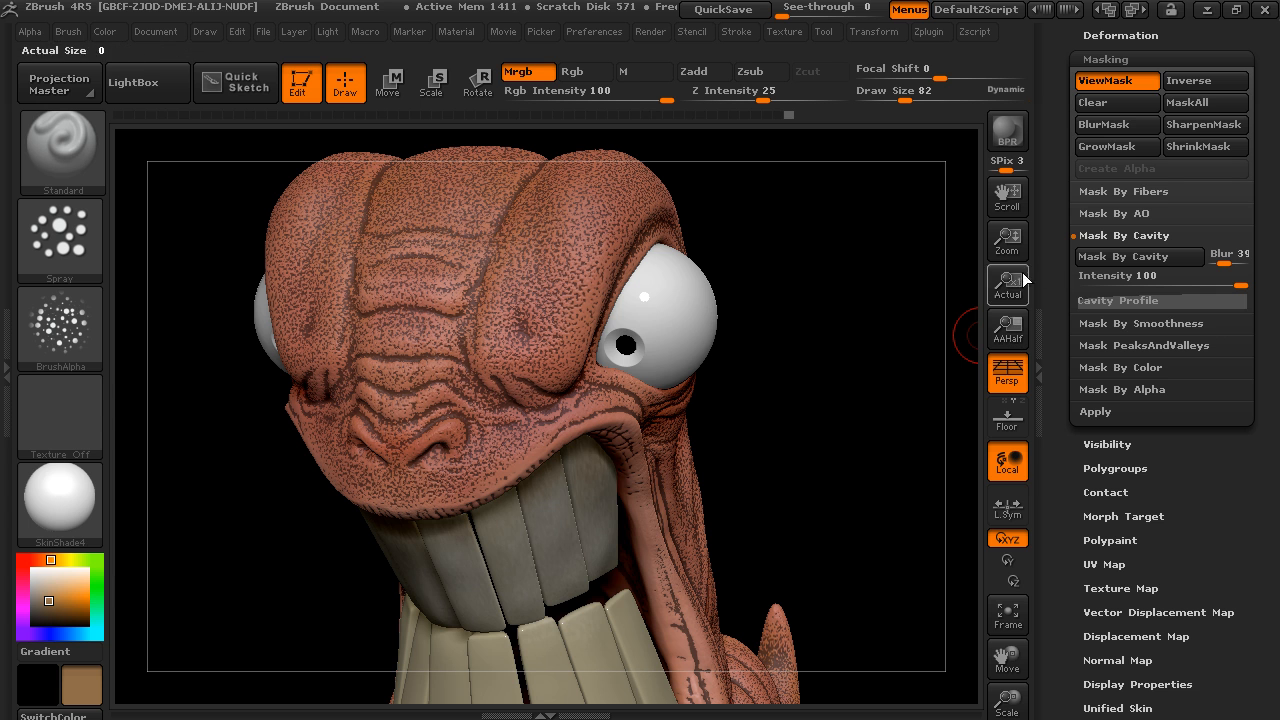
pyautogui.click(1190, 80)
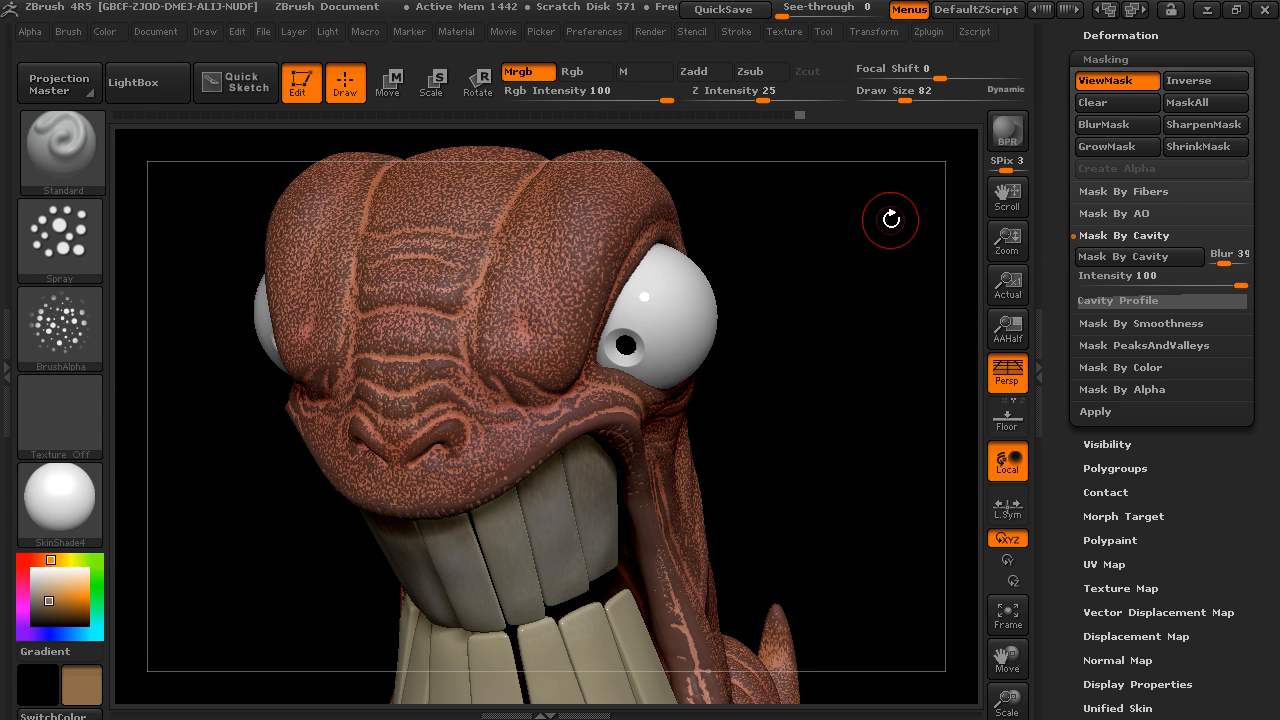
# Sample the skin colour, darken it to R 129, G 65, B 52, and fill the body's unmasked cavities with it
pyautogui.moveTo(55, 598); pyautogui.dragTo(457, 416)
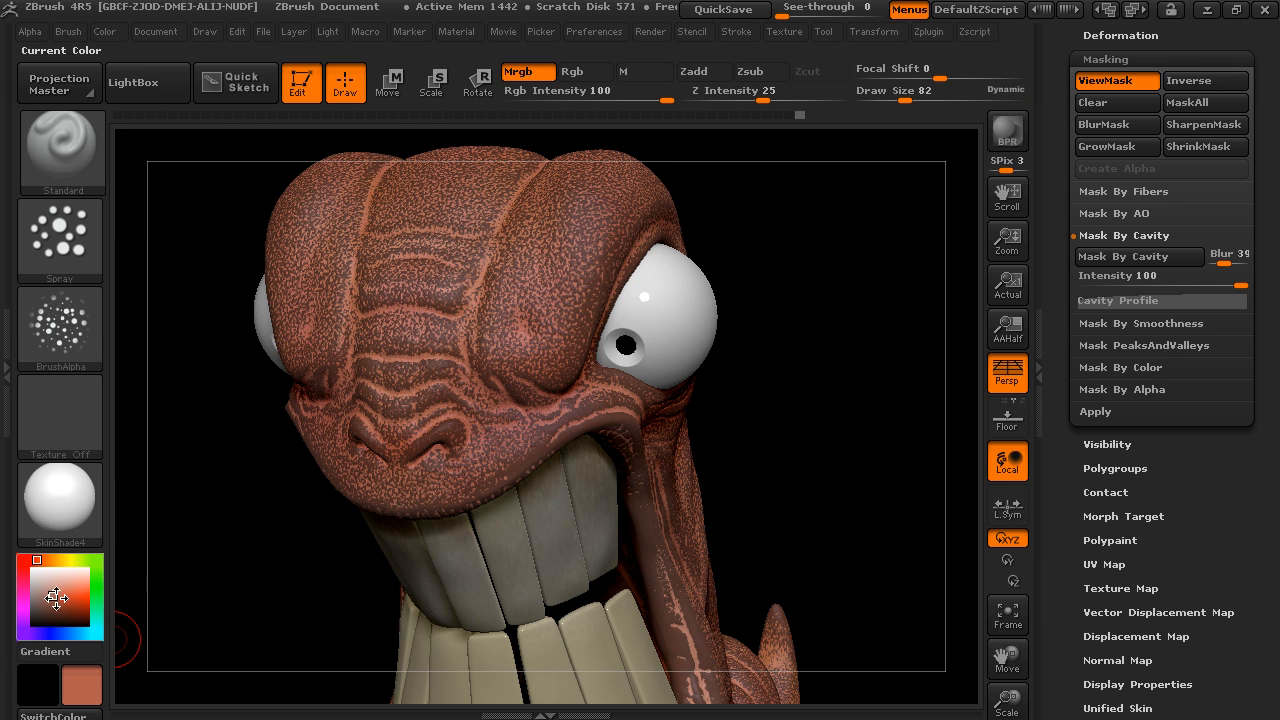
pyautogui.moveTo(55, 598); pyautogui.dragTo(55, 603)
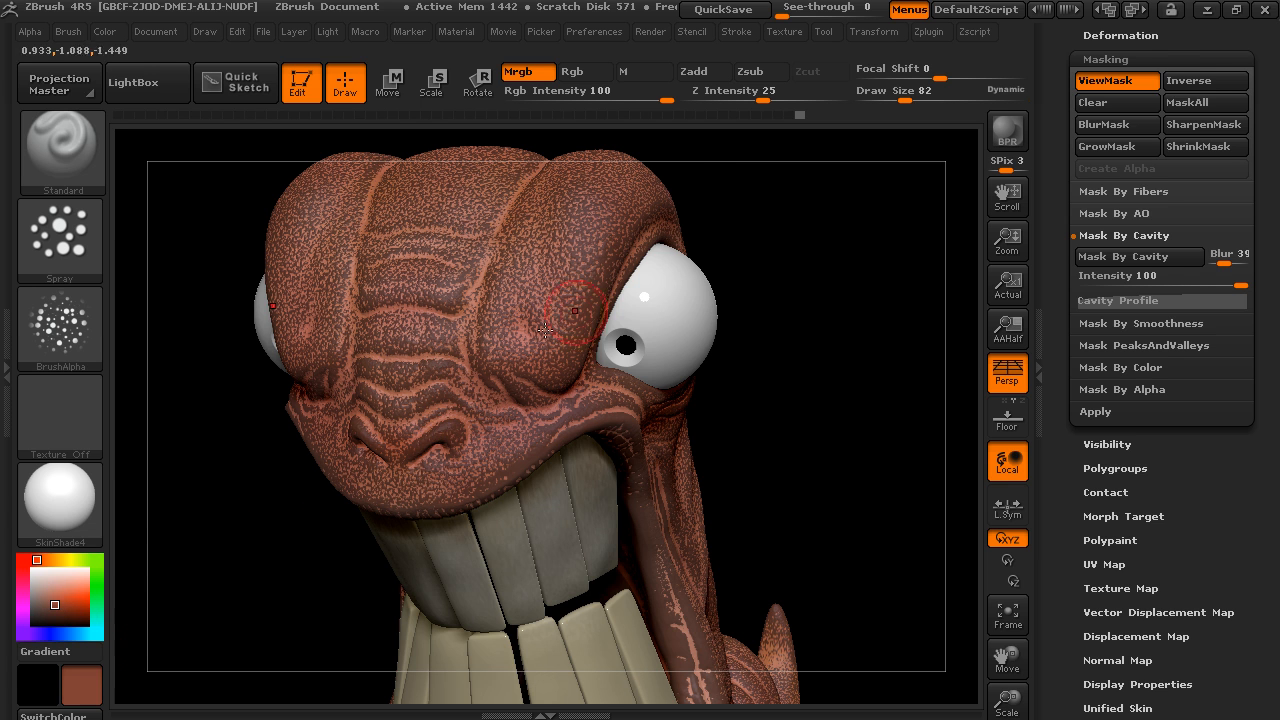
pyautogui.click(107, 32)
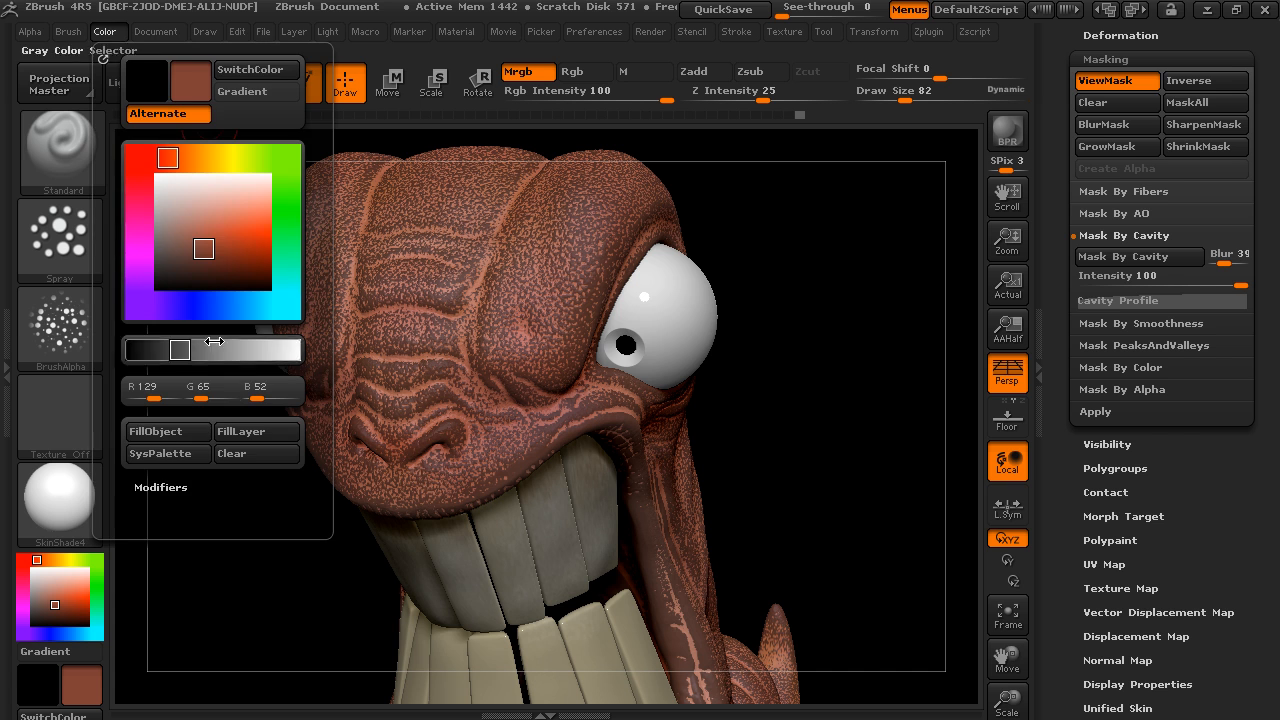
pyautogui.click(150, 431)
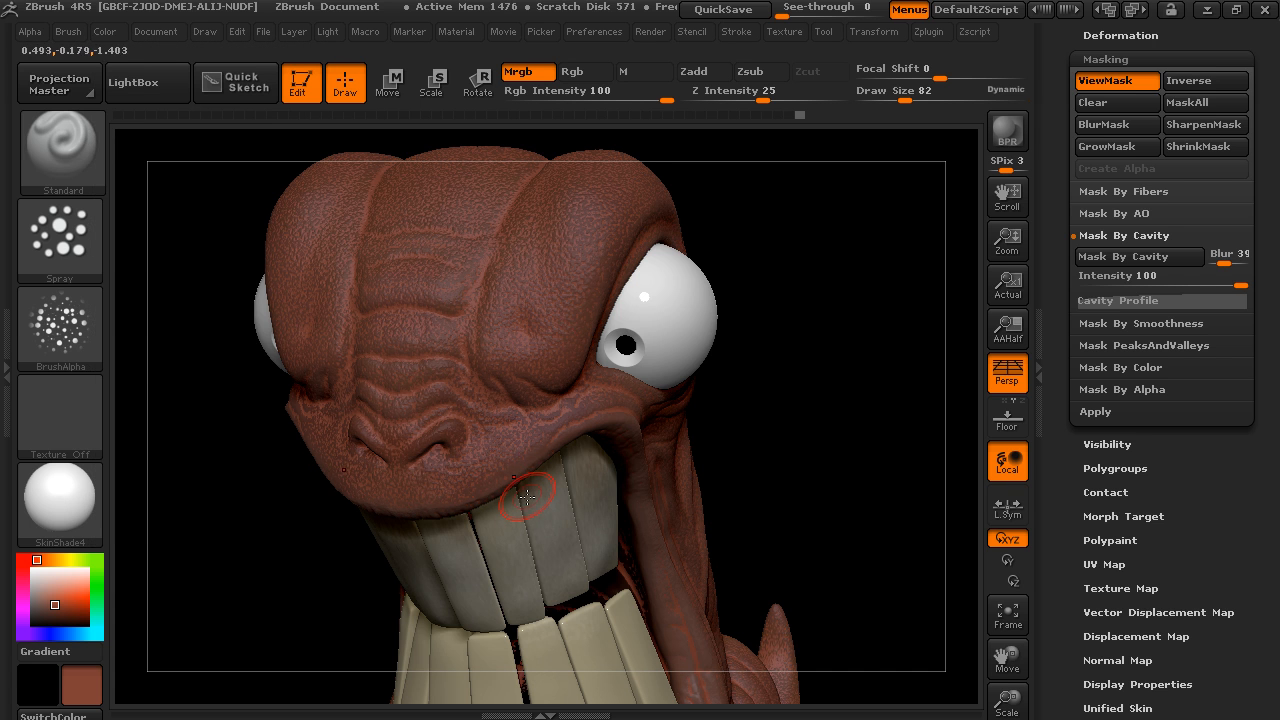
# Switch from Mrgb to Rgb painting and fill the unmasked cavities with the reddish brown again
pyautogui.click(586, 72)
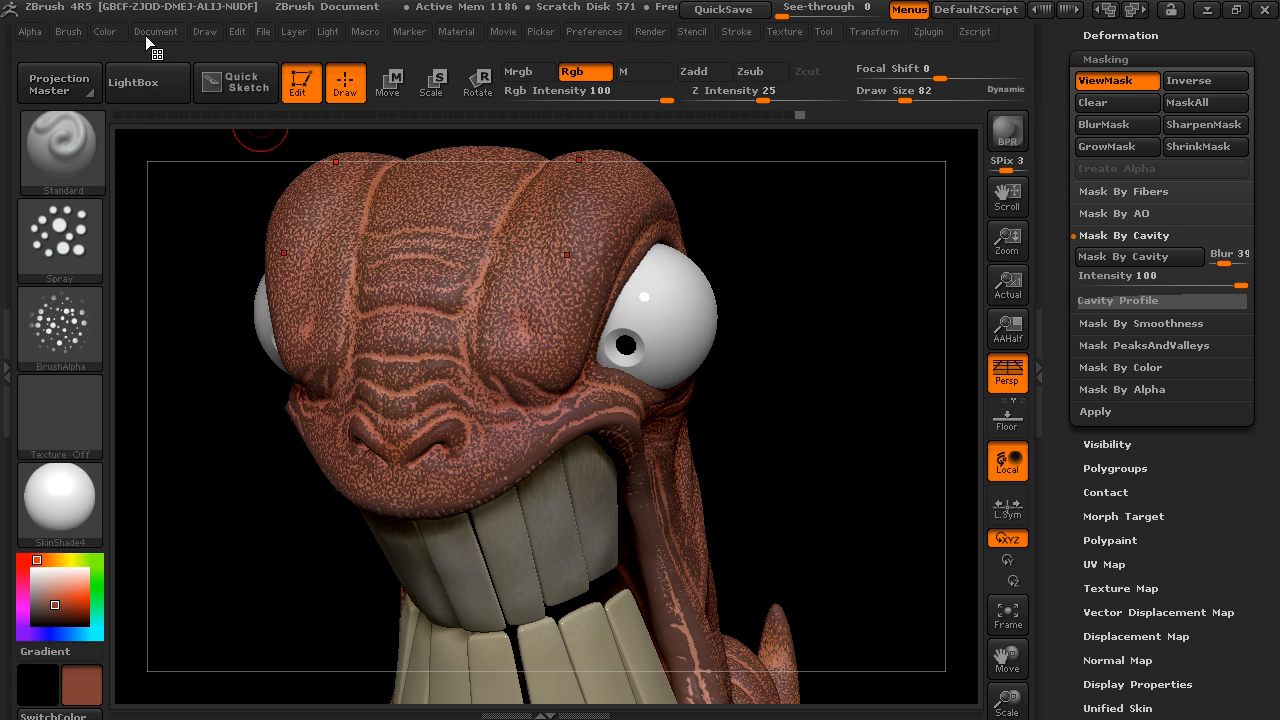
pyautogui.click(107, 32)
pyautogui.click(150, 431)
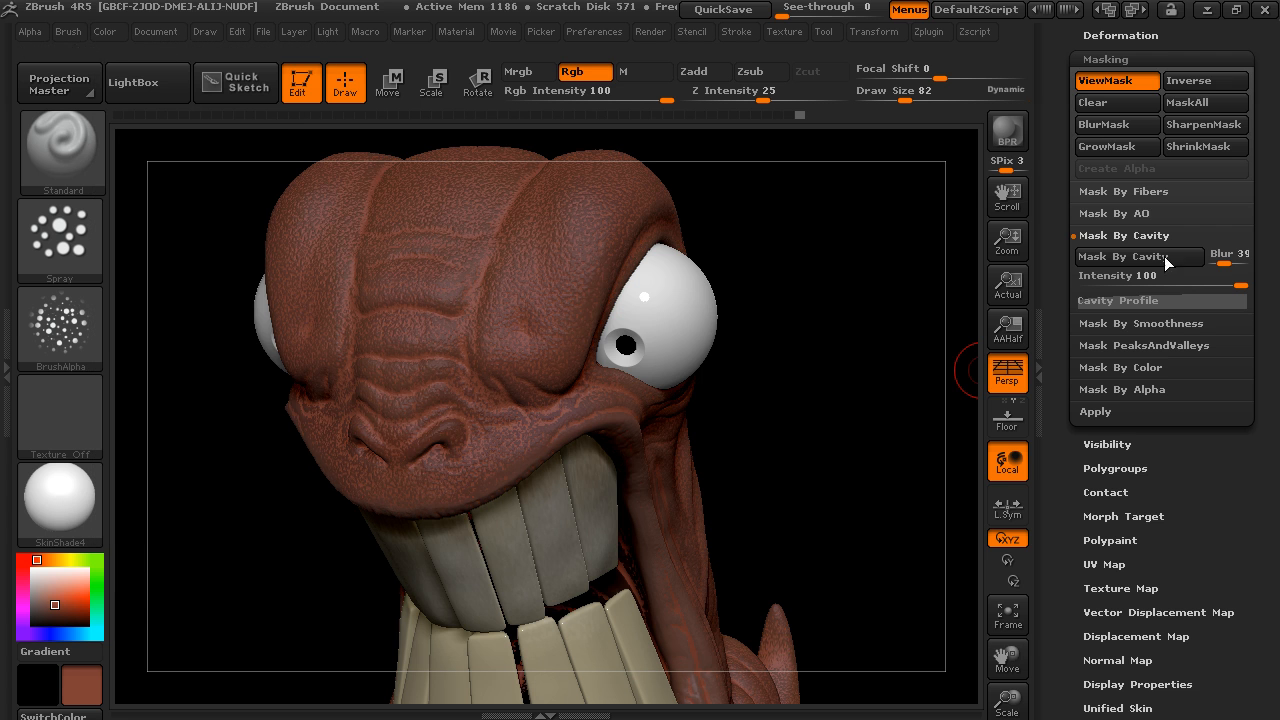
# Hide the mask display to examine the cavity fill on the head, toggling and inverting the mask to compare
pyautogui.click(1117, 80)
pyautogui.moveTo(903, 417); pyautogui.dragTo(771, 403)
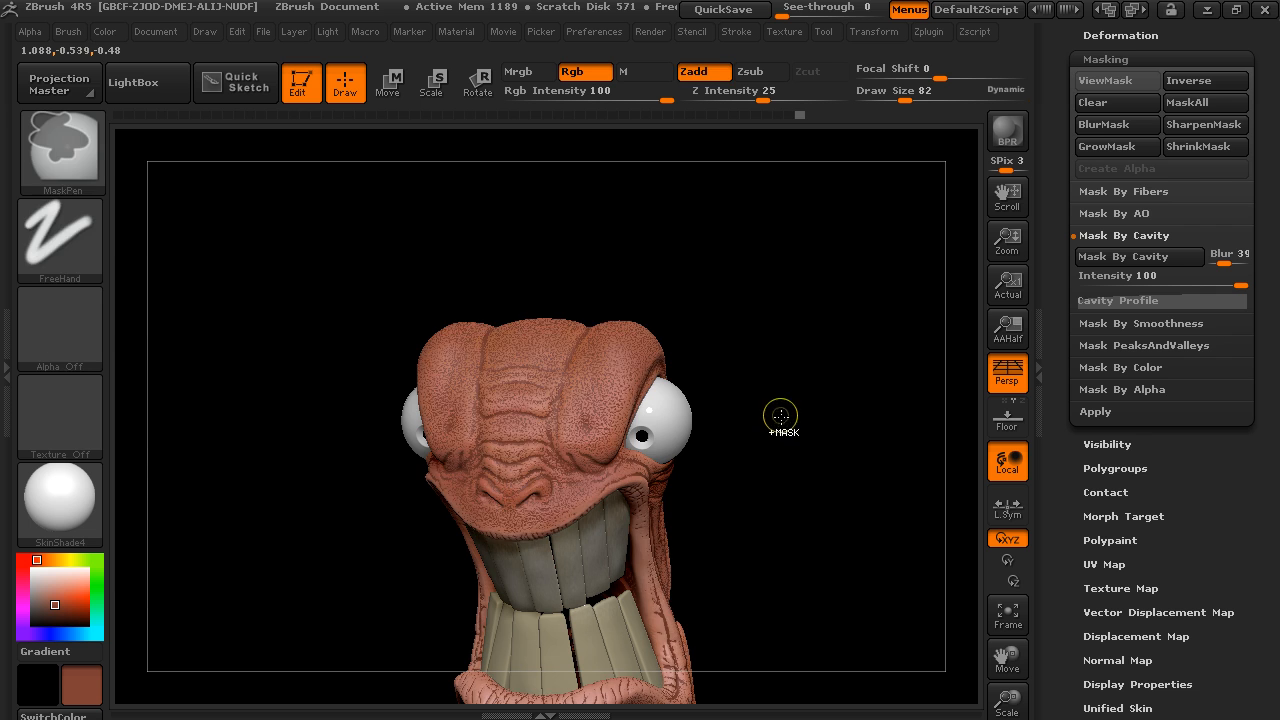
pyautogui.hotkey('ctrl', 'h')
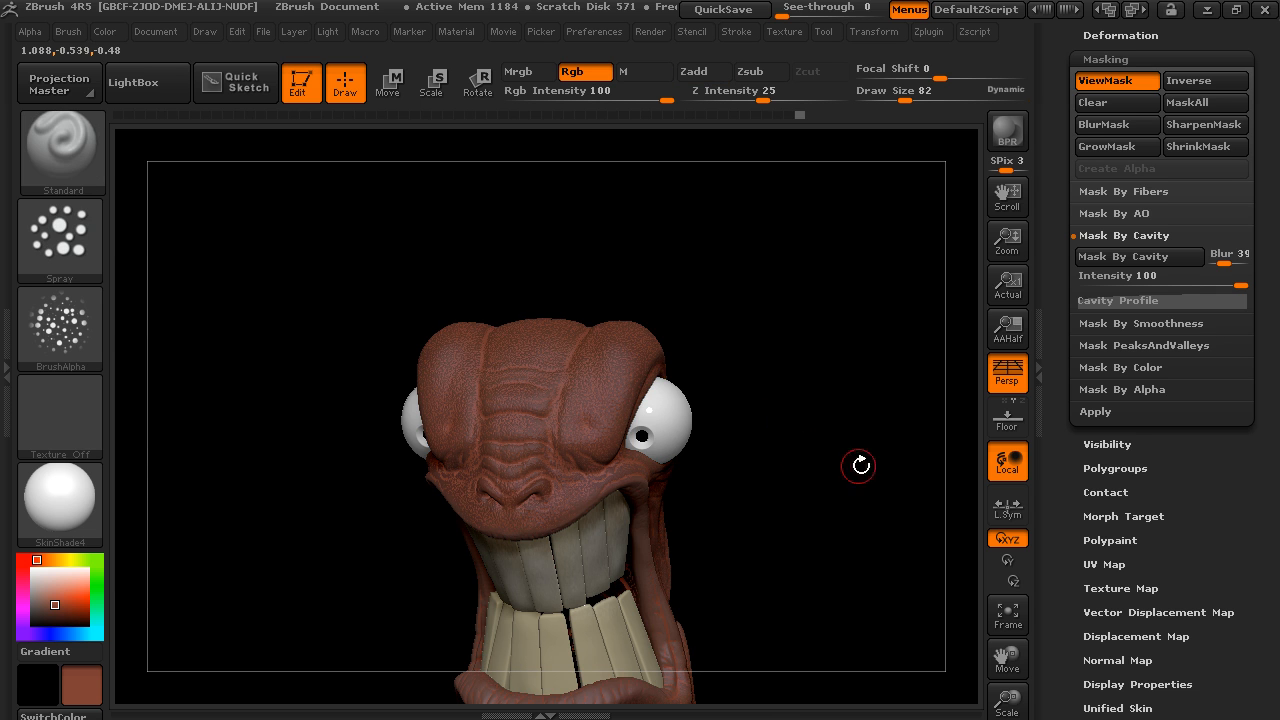
pyautogui.press('ctrl')
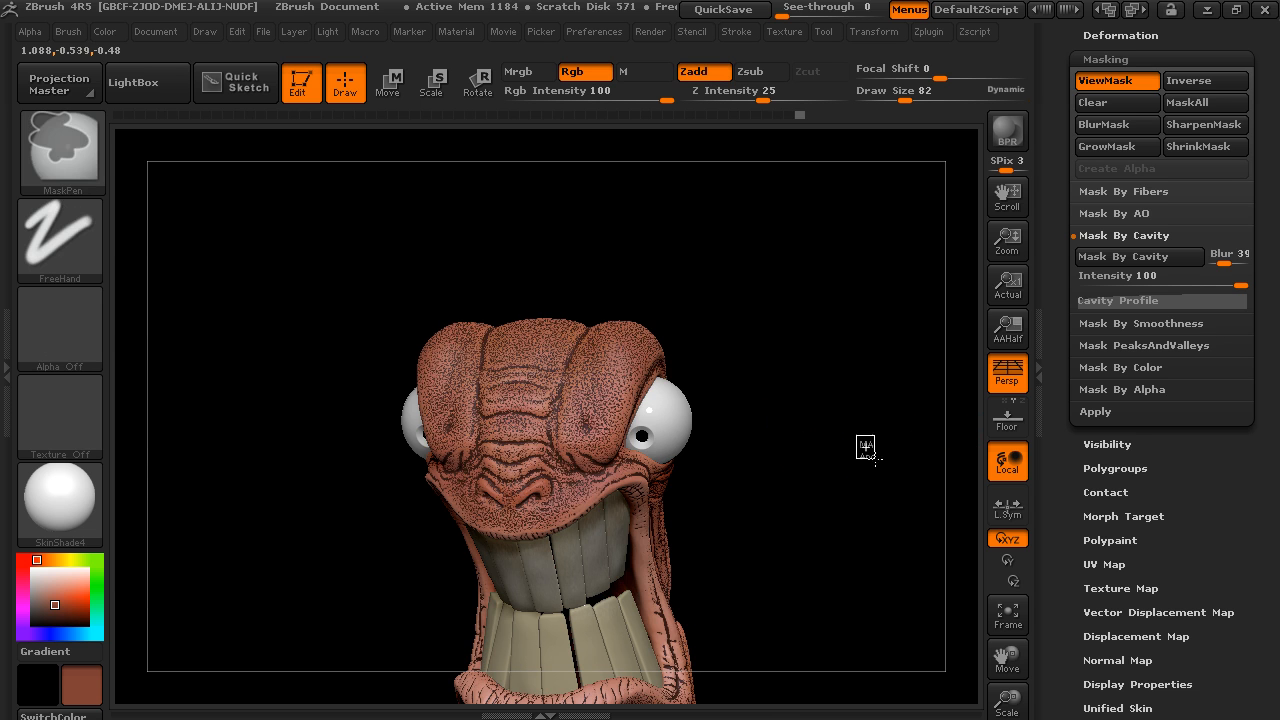
pyautogui.hotkey('ctrl', 'h')
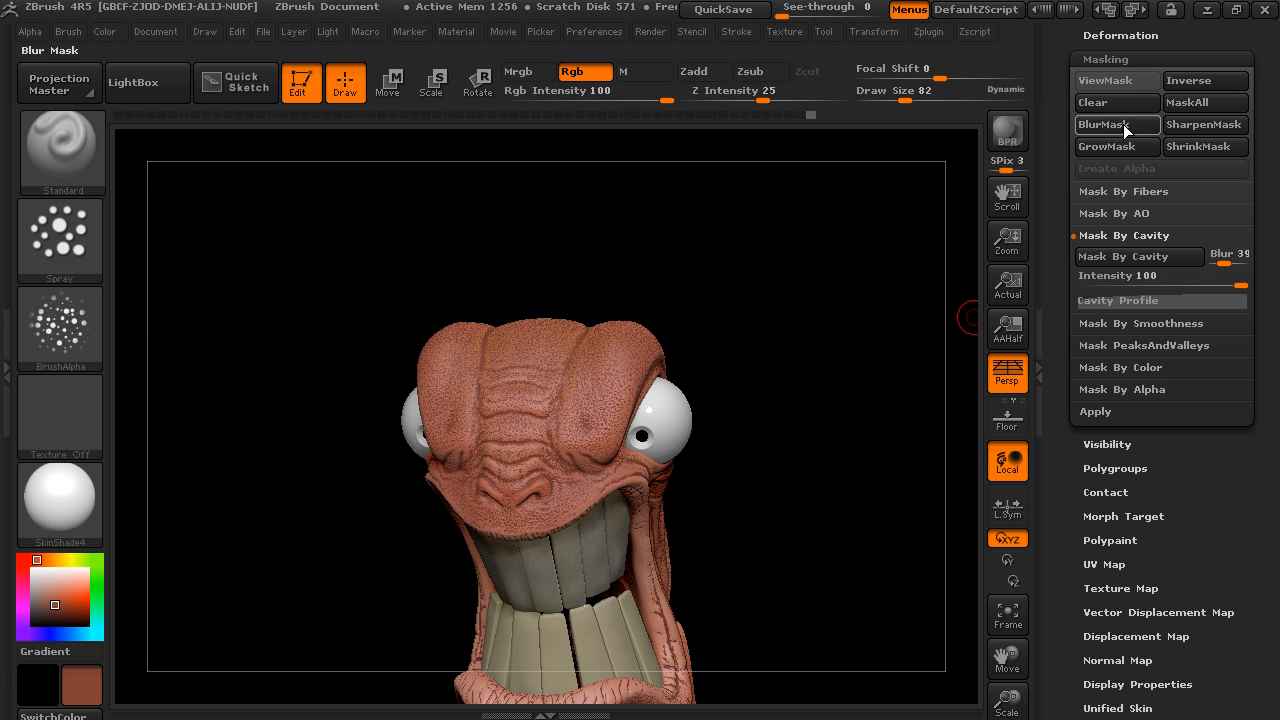
pyautogui.press('ctrl')
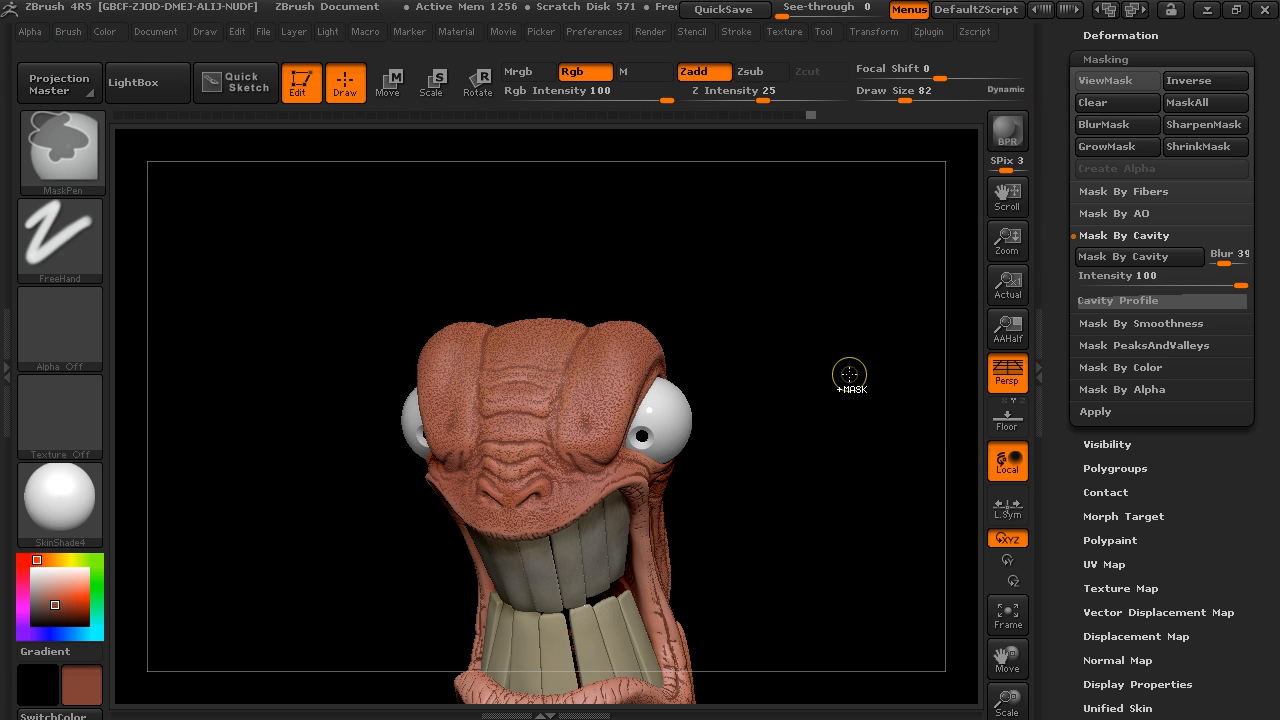
pyautogui.hotkey('ctrl', 'h')
# Undo the brown cavity fill and clear the mask from the worm body
pyautogui.keyDown('ctrl'); pyautogui.click(834, 380); pyautogui.keyUp('ctrl')
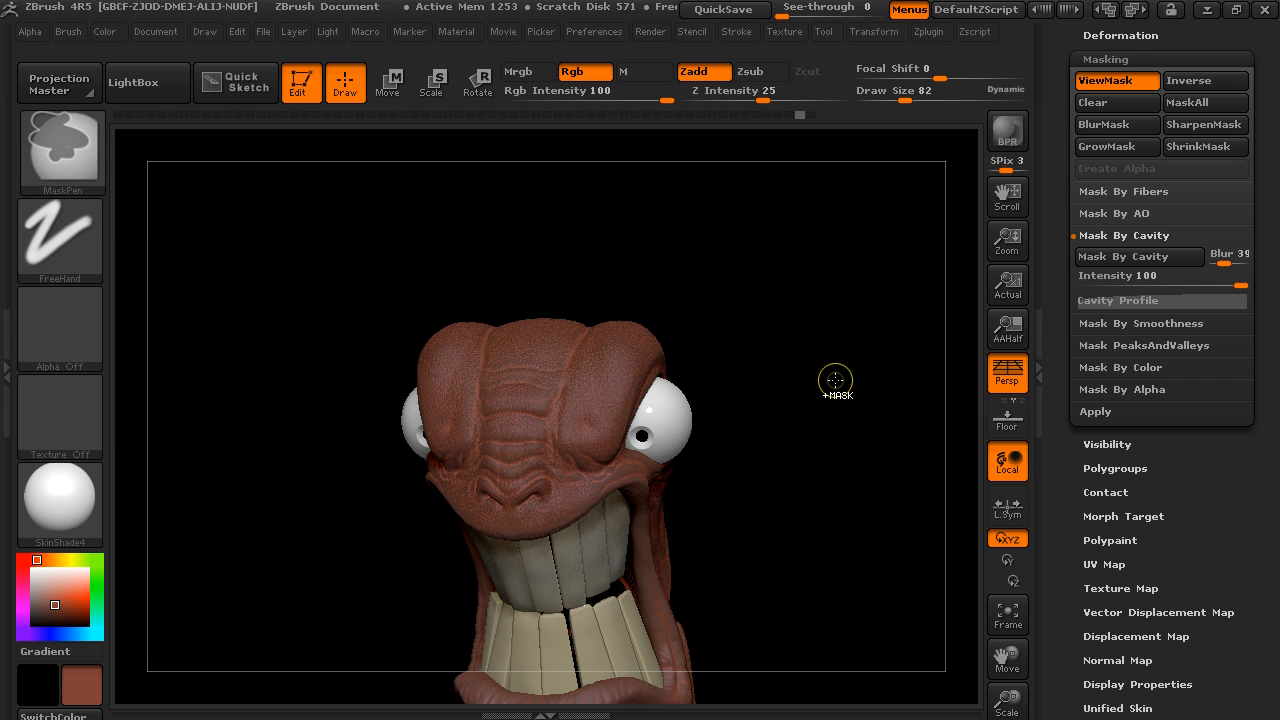
pyautogui.keyDown('ctrl'); pyautogui.click(835, 380); pyautogui.keyUp('ctrl')
pyautogui.click(1097, 104)
# Set the cavity mask blur to 54, lower the middle of the cavity profile curve, and mask the body by cavity
pyautogui.moveTo(875, 415); pyautogui.dragTo(858, 316)
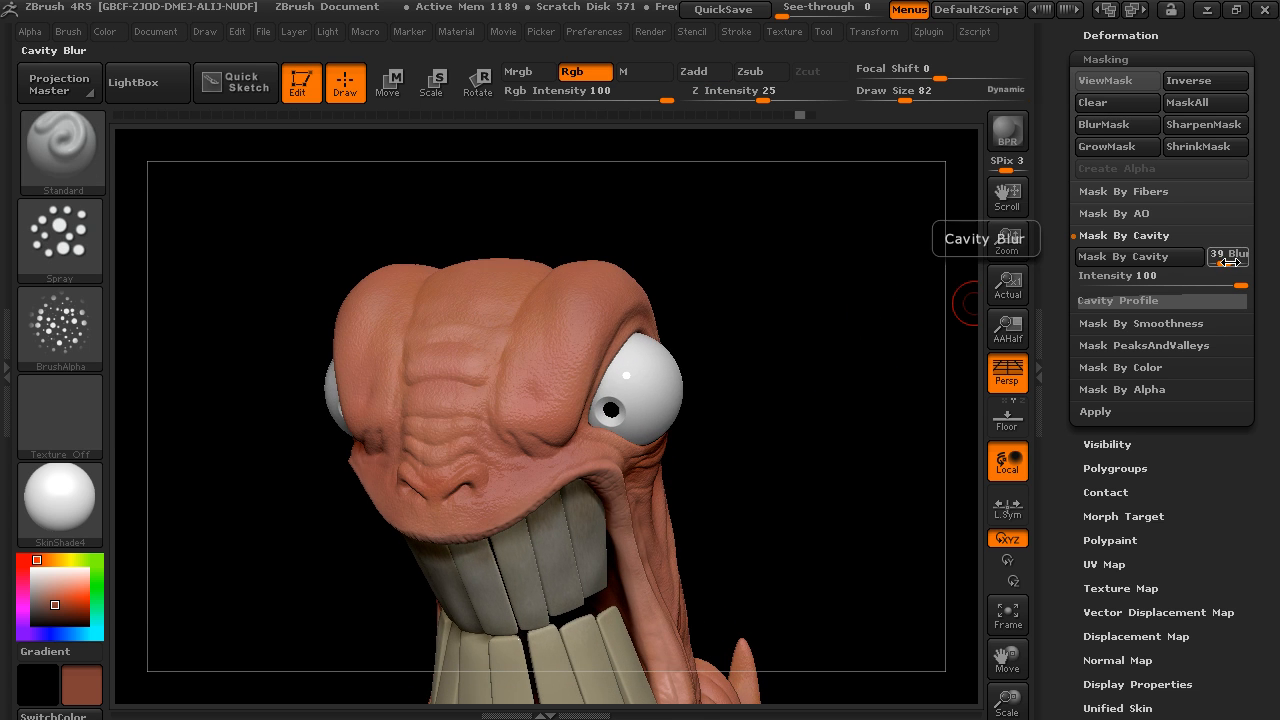
pyautogui.moveTo(1227, 260); pyautogui.dragTo(1236, 260)
pyautogui.click(1194, 300)
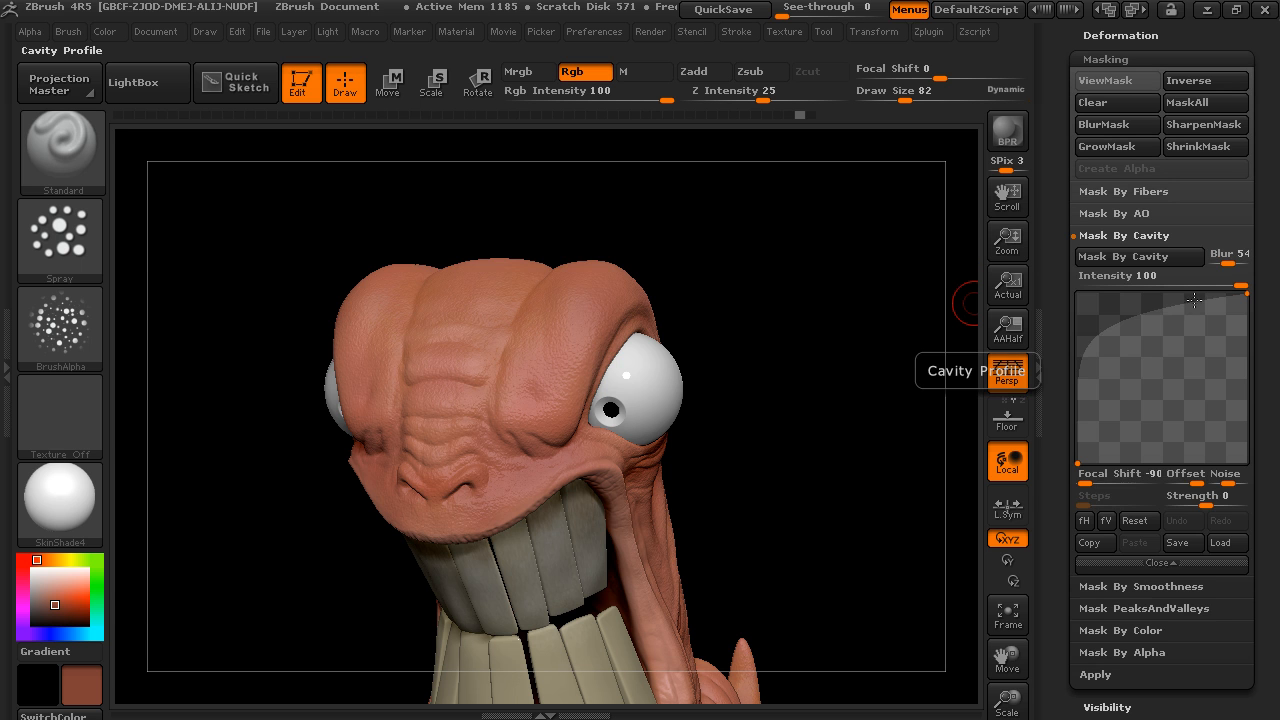
pyautogui.moveTo(1105, 336); pyautogui.dragTo(1135, 344)
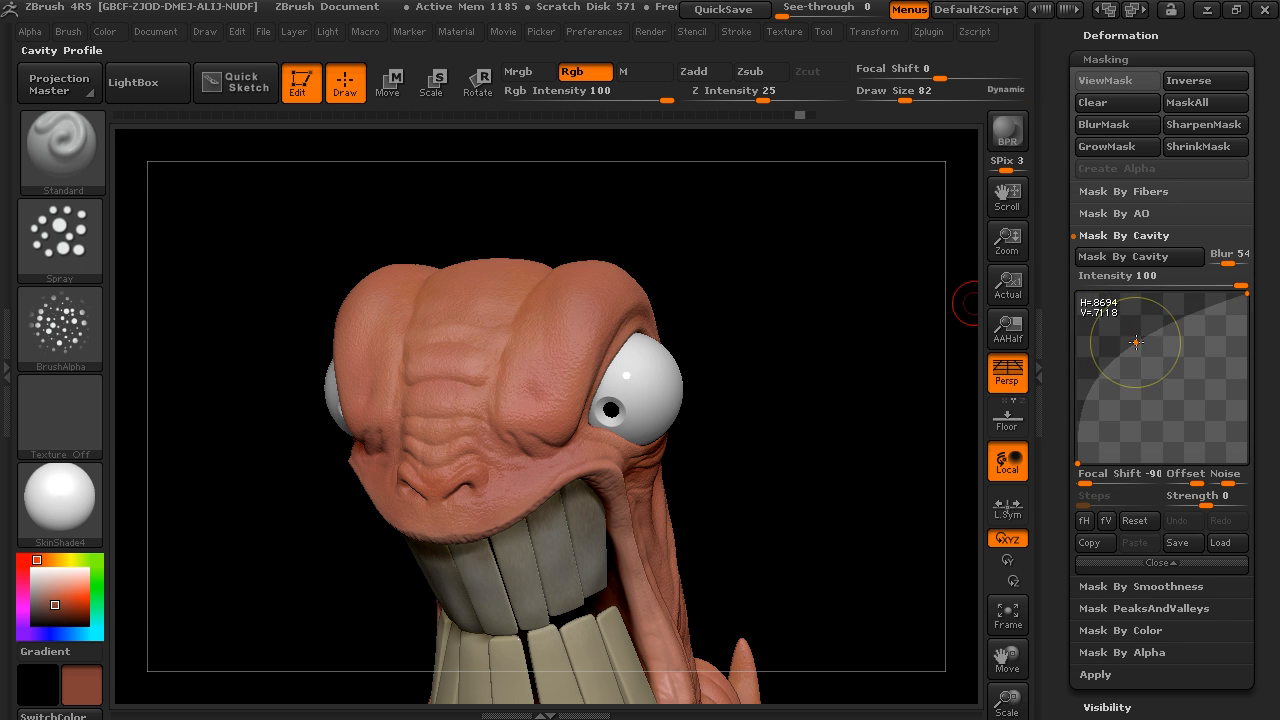
pyautogui.click(1155, 258)
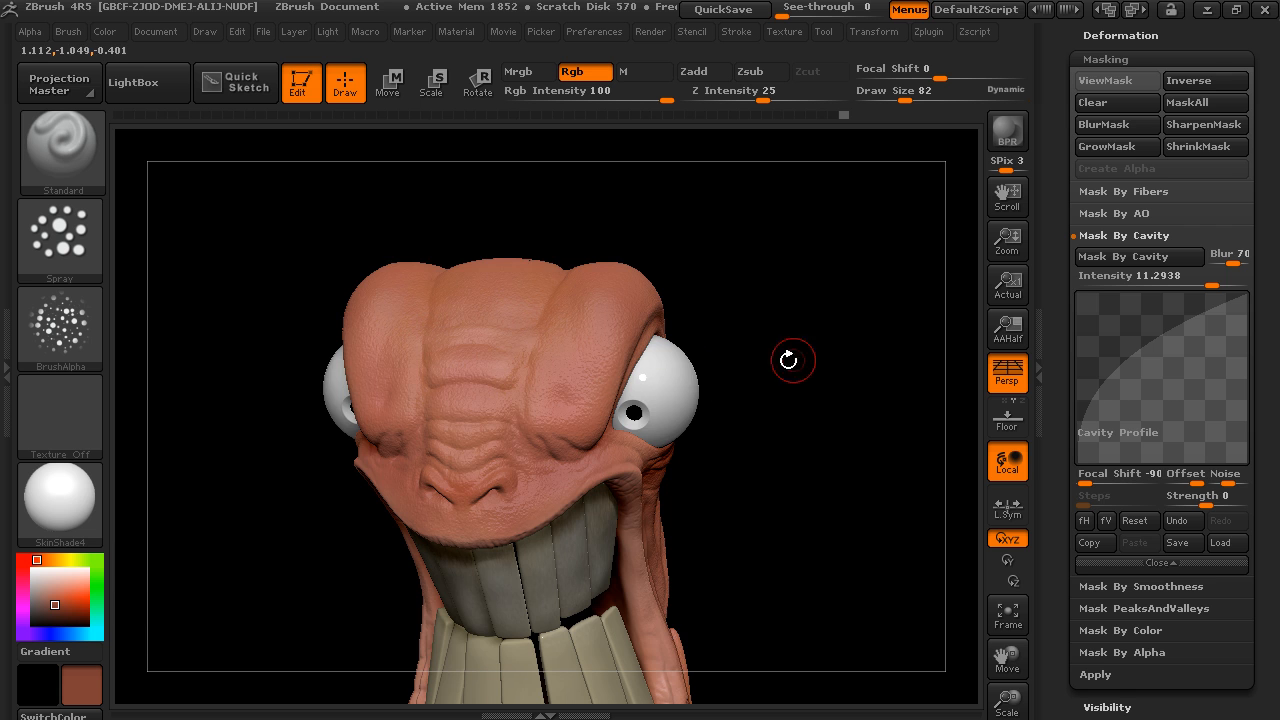
# Raise the cavity profile curve, mask the body by cavity with blur 70 and intensity 11.2938, and invert the mask
pyautogui.moveTo(840, 356); pyautogui.dragTo(949, 383)
pyautogui.moveTo(1164, 332); pyautogui.dragTo(1156, 310)
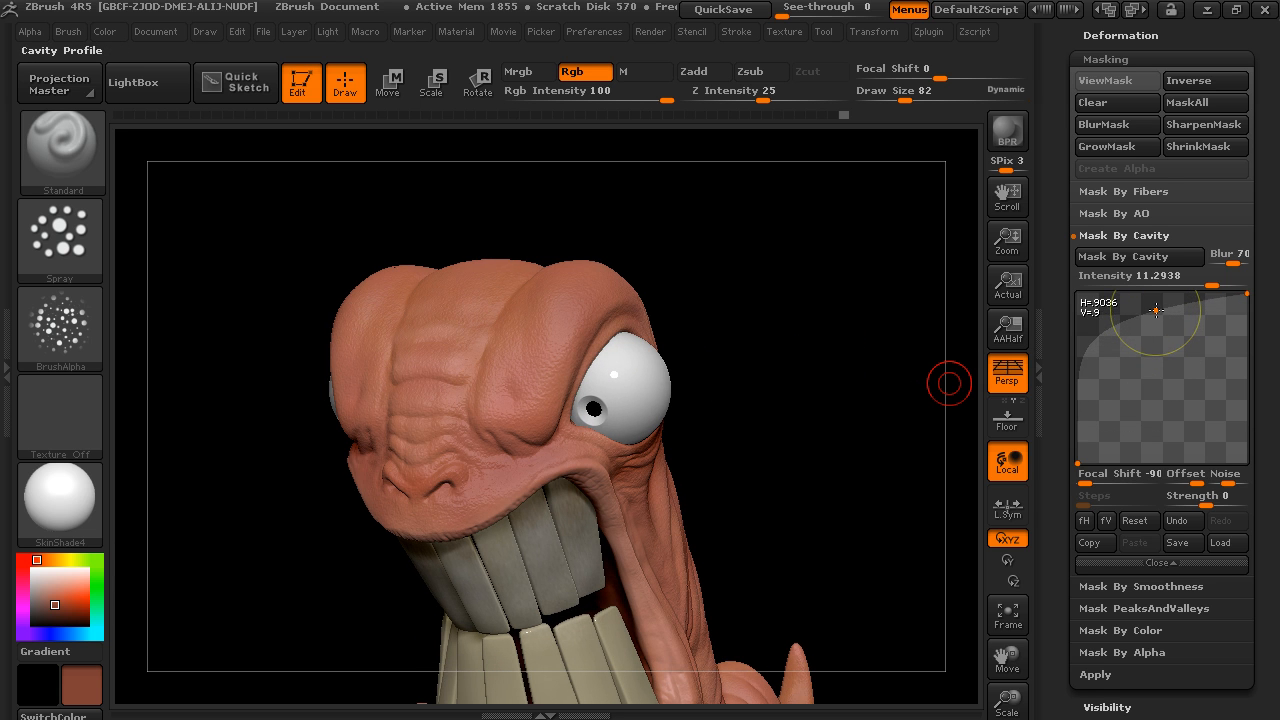
pyautogui.click(1211, 280)
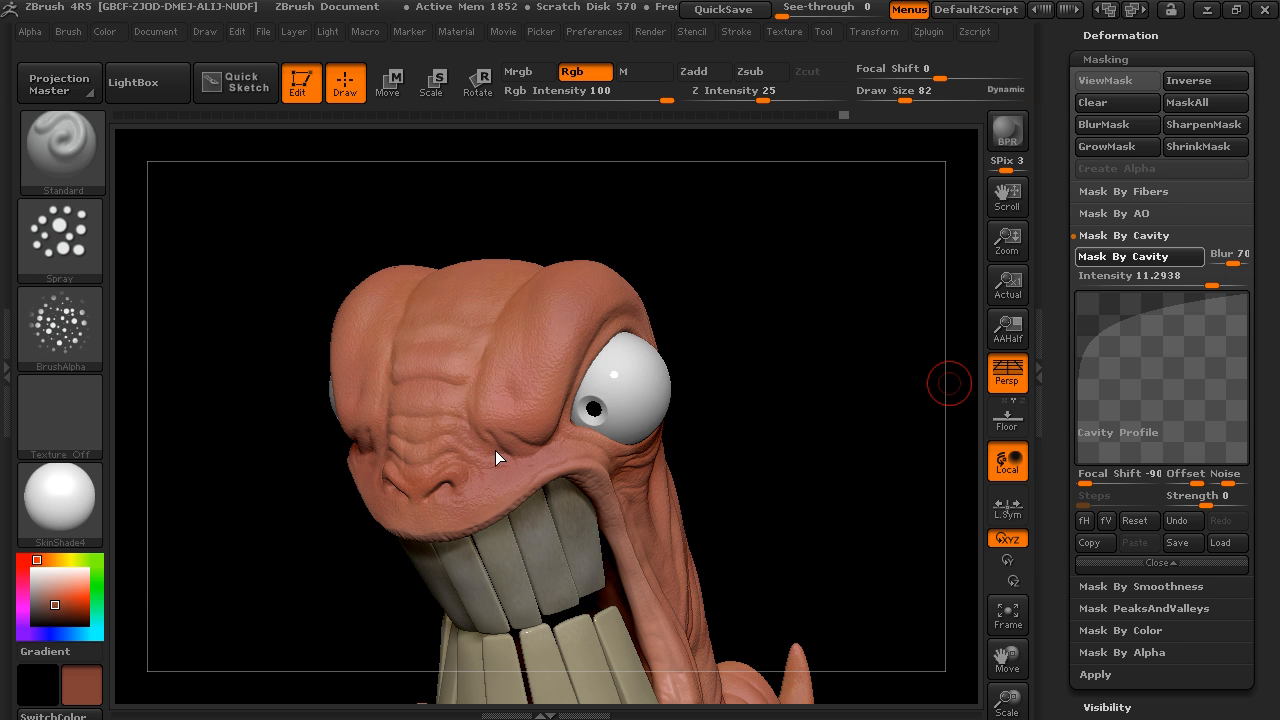
pyautogui.keyDown('shift'); pyautogui.moveTo(776, 300); pyautogui.dragTo(904, 308); pyautogui.keyUp('shift')
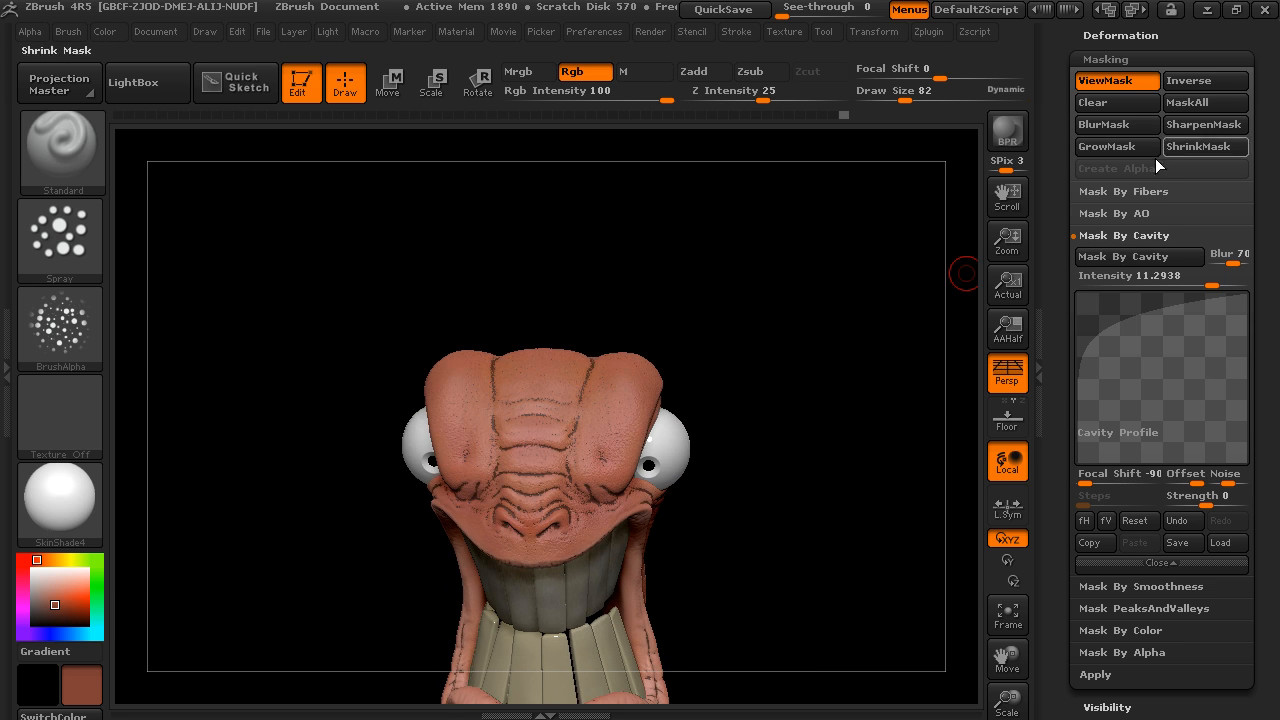
pyautogui.click(1190, 82)
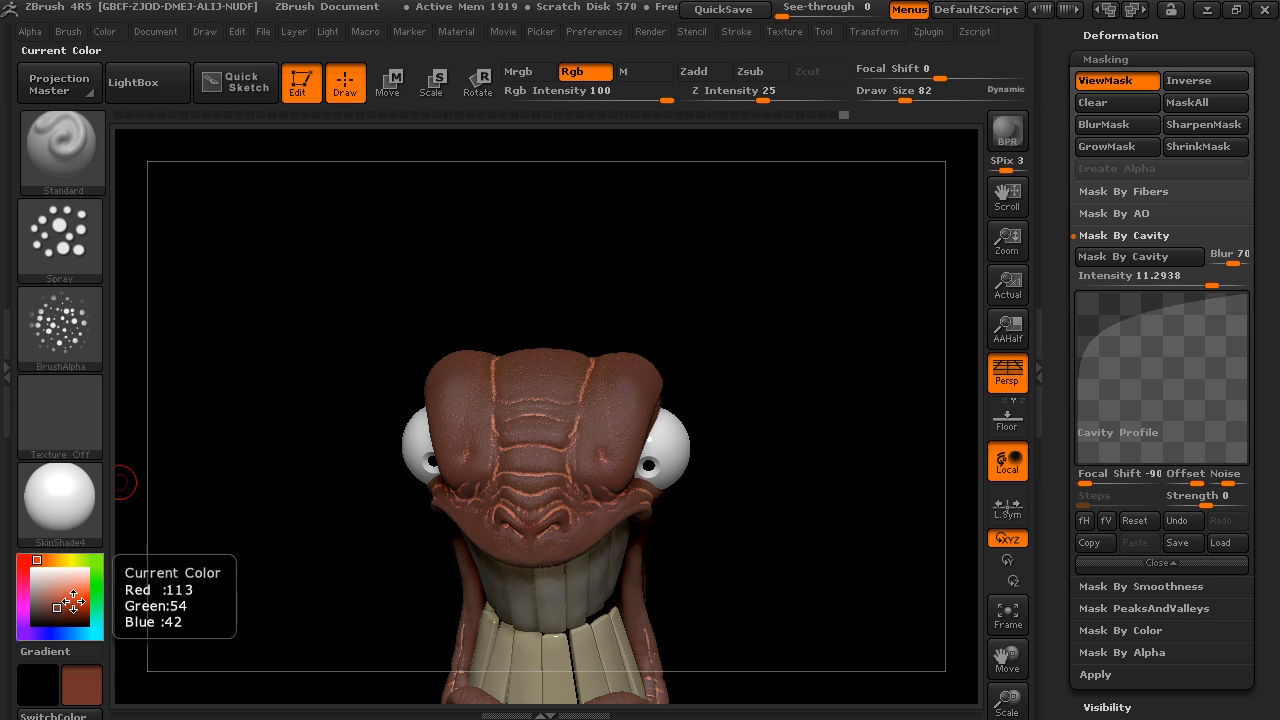
# Hide the mask display and fill the body's unmasked creases with the reddish brown at Rgb Intensity 21
pyautogui.moveTo(667, 98); pyautogui.dragTo(580, 100)
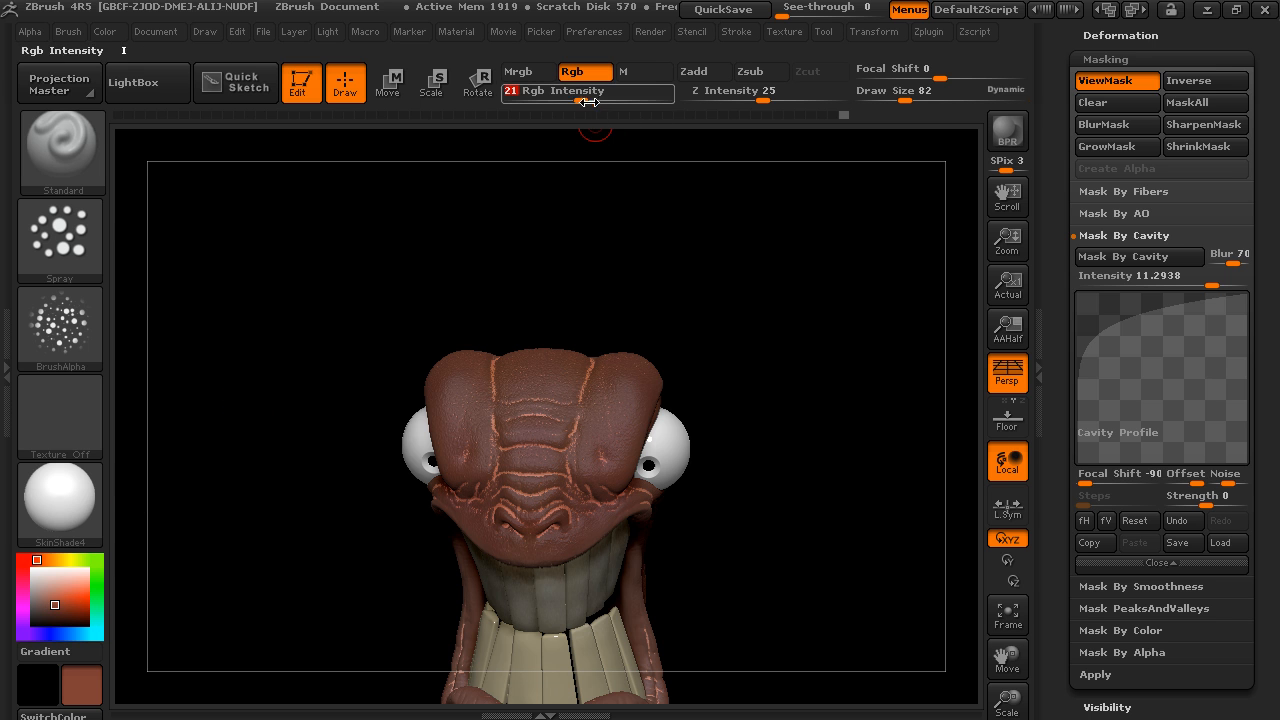
pyautogui.click(1104, 82)
pyautogui.moveTo(791, 171); pyautogui.dragTo(729, 271)
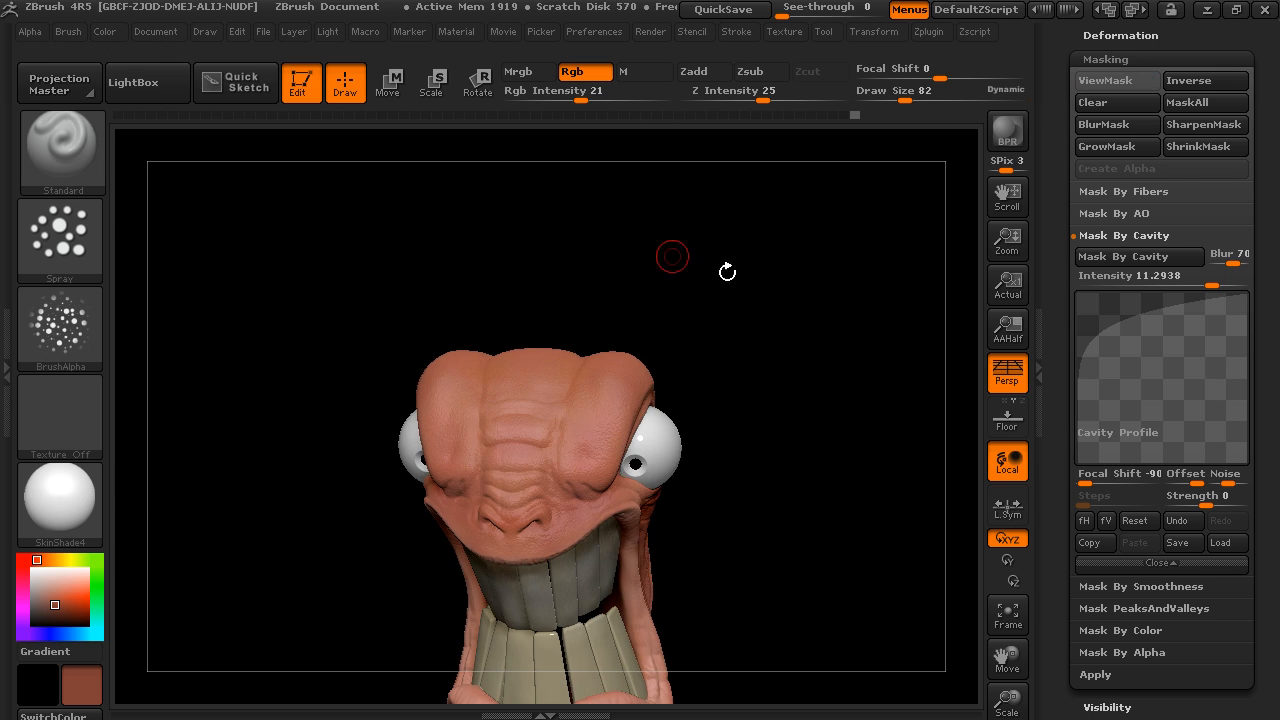
pyautogui.click(104, 31)
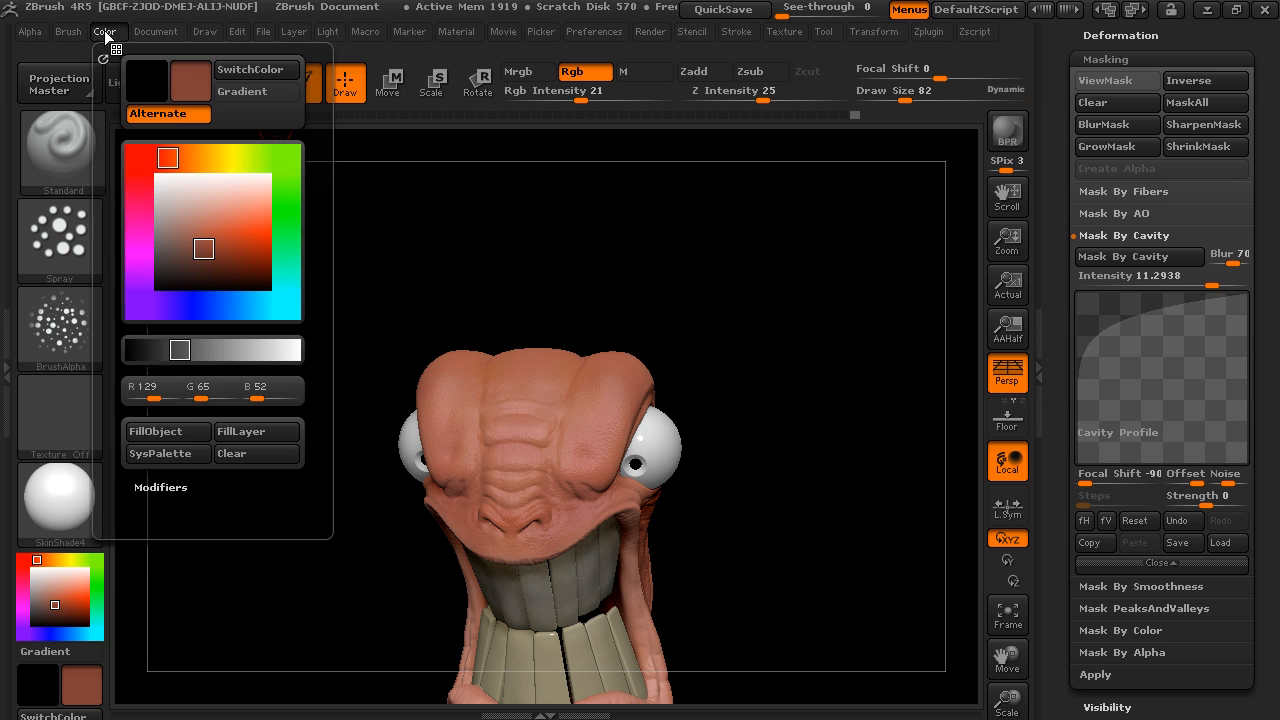
pyautogui.click(159, 436)
pyautogui.click(159, 438)
pyautogui.keyDown('alt'); pyautogui.moveTo(700, 267); pyautogui.dragTo(780, 294); pyautogui.keyUp('alt')
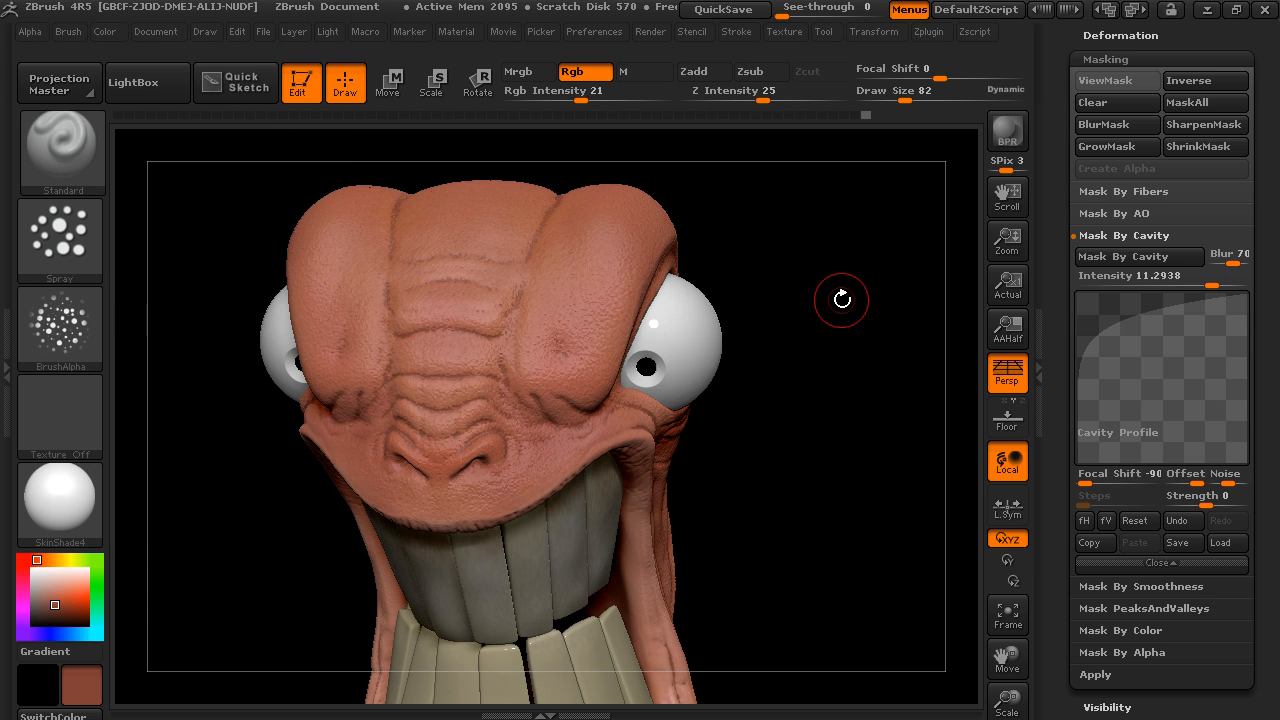
# Choose a dark orange-brown paint colour for adding vein detail to the worm's skin
pyautogui.keyDown('alt'); pyautogui.moveTo(777, 471); pyautogui.dragTo(800, 404); pyautogui.keyUp('alt')
pyautogui.moveTo(868, 366); pyautogui.dragTo(660, 414)
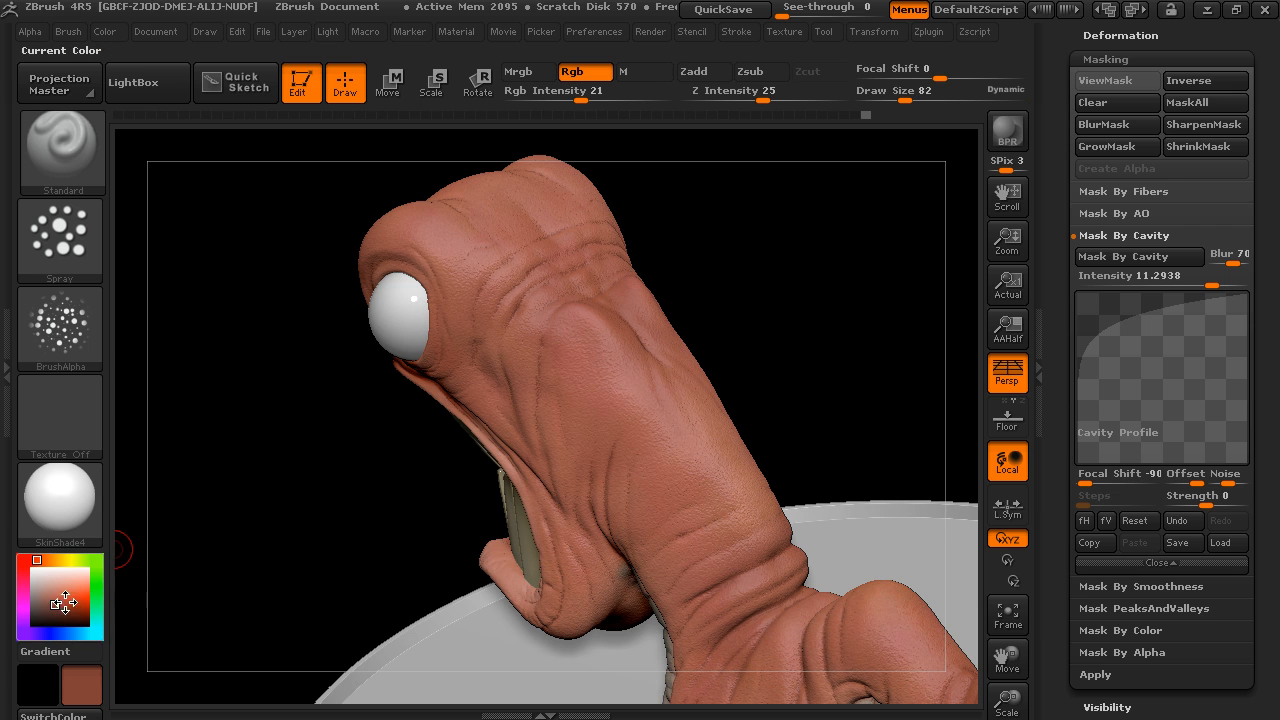
pyautogui.click(42, 560)
pyautogui.click(73, 608)
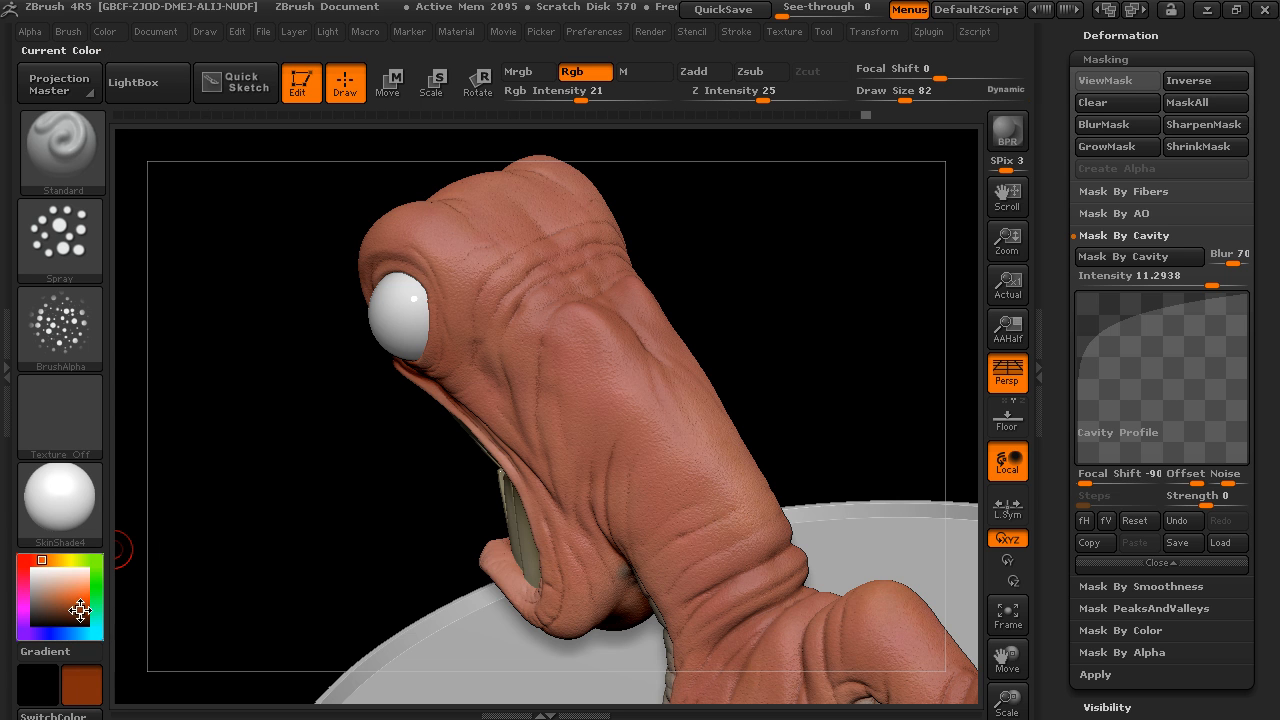
pyautogui.click(80, 606)
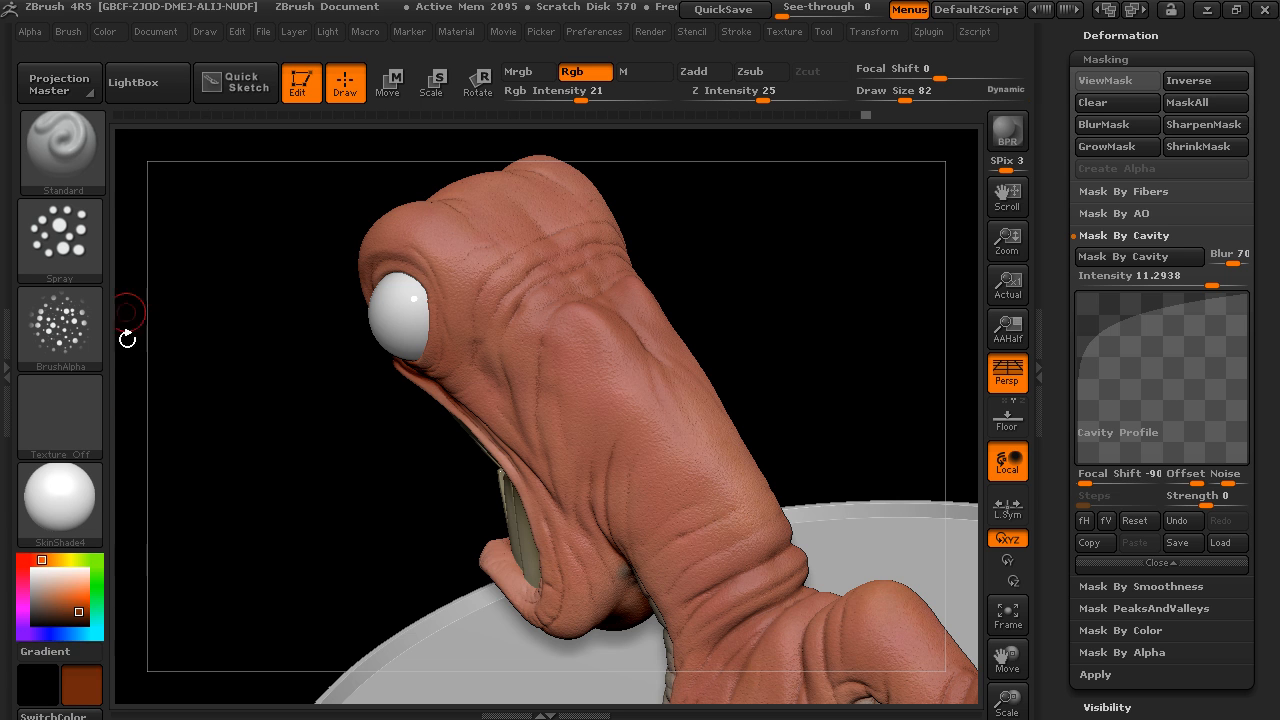
# Set the brush to the DragRect stroke with Alpha 22 and stamp veins on the side of the neck at Rgb Intensity 83
pyautogui.click(60, 240)
pyautogui.click(262, 258)
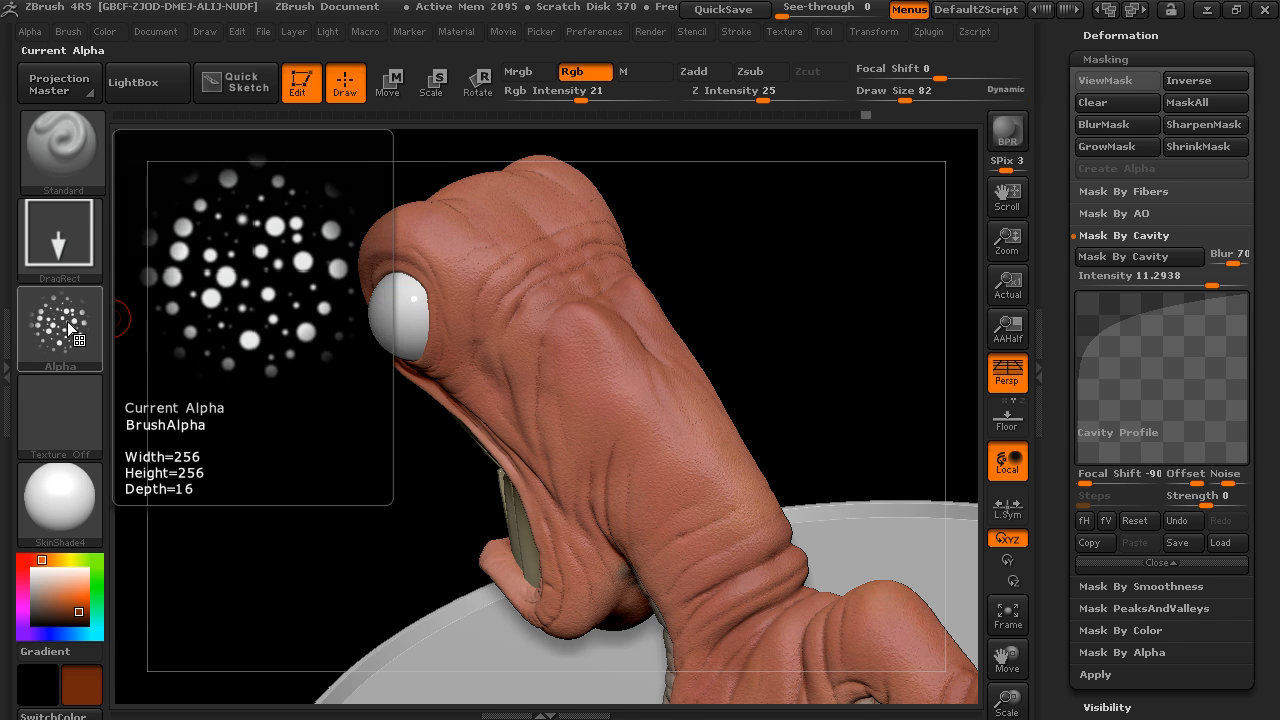
pyautogui.click(60, 325)
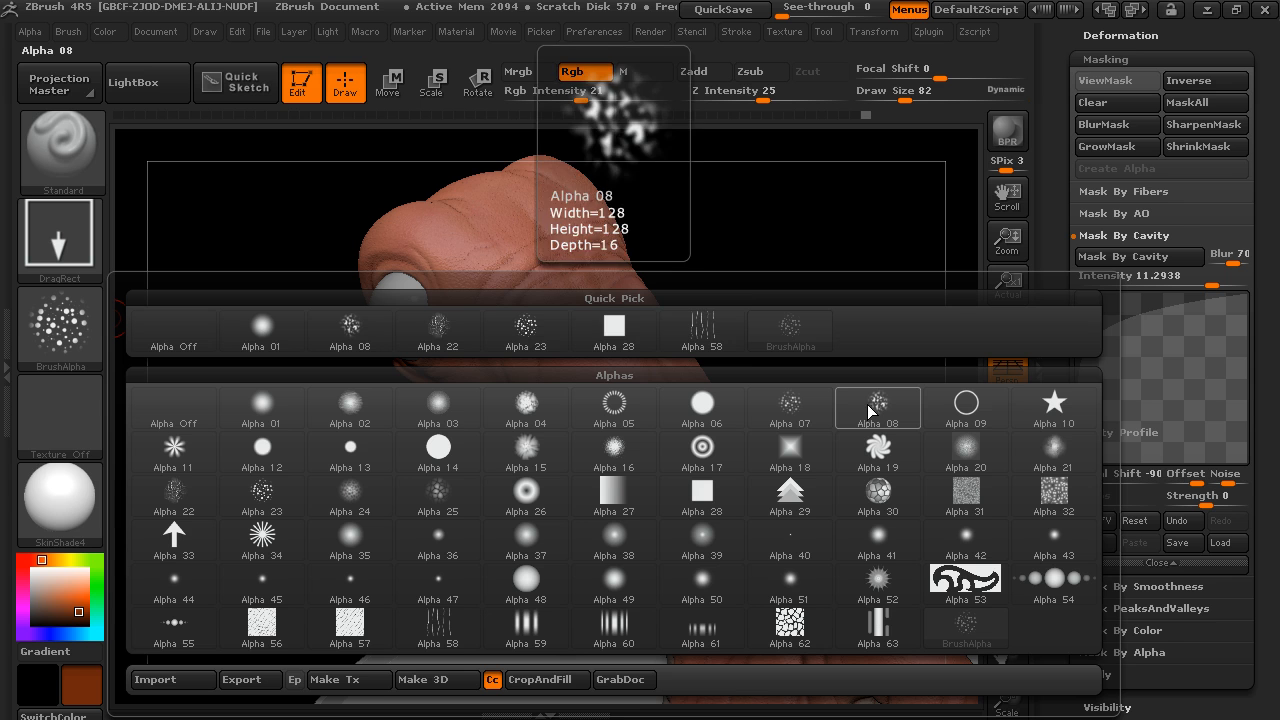
pyautogui.click(183, 508)
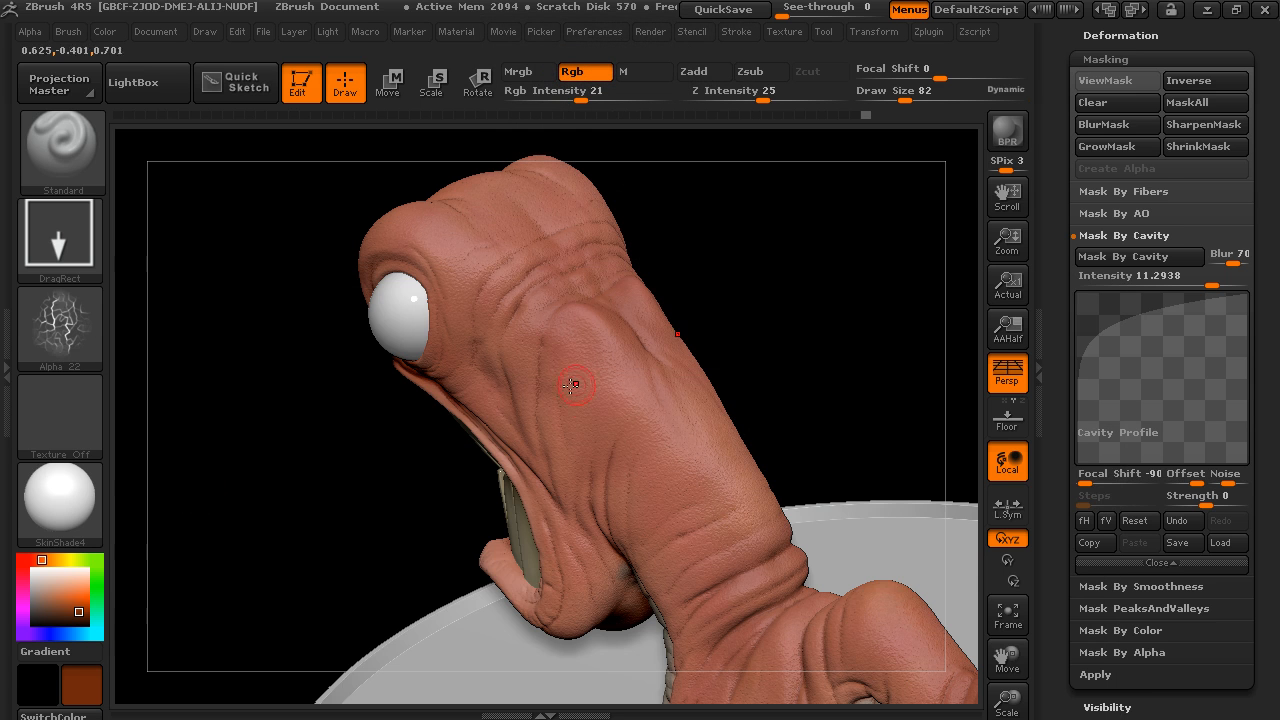
pyautogui.moveTo(585, 96); pyautogui.dragTo(653, 104)
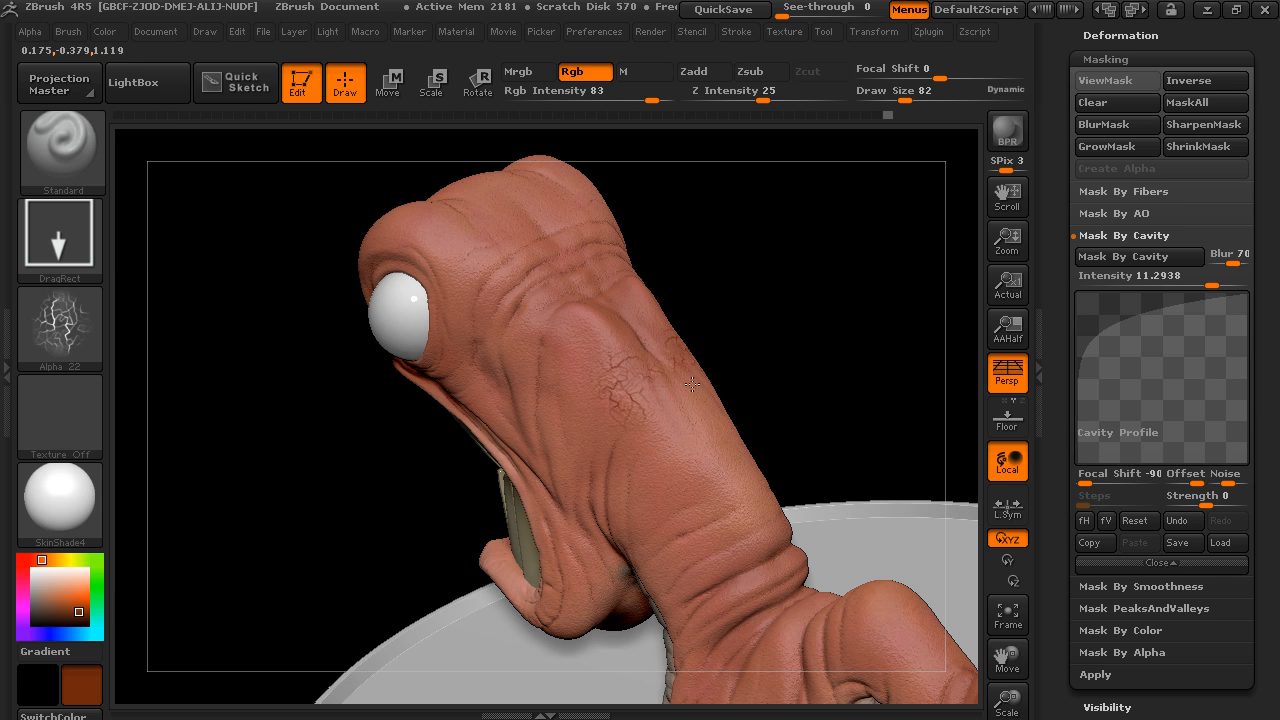
pyautogui.moveTo(768, 397)
pyautogui.mouseDown()
pyautogui.moveTo(851, 329)
pyautogui.moveTo(791, 420)
pyautogui.moveTo(834, 429)
pyautogui.moveTo(848, 343)
pyautogui.moveTo(851, 360)
pyautogui.moveTo(934, 303)
pyautogui.moveTo(831, 397)
pyautogui.mouseUp()
pyautogui.keyDown('alt'); pyautogui.moveTo(853, 453); pyautogui.dragTo(784, 302); pyautogui.keyUp('alt')
pyautogui.moveTo(857, 347); pyautogui.dragTo(817, 366)
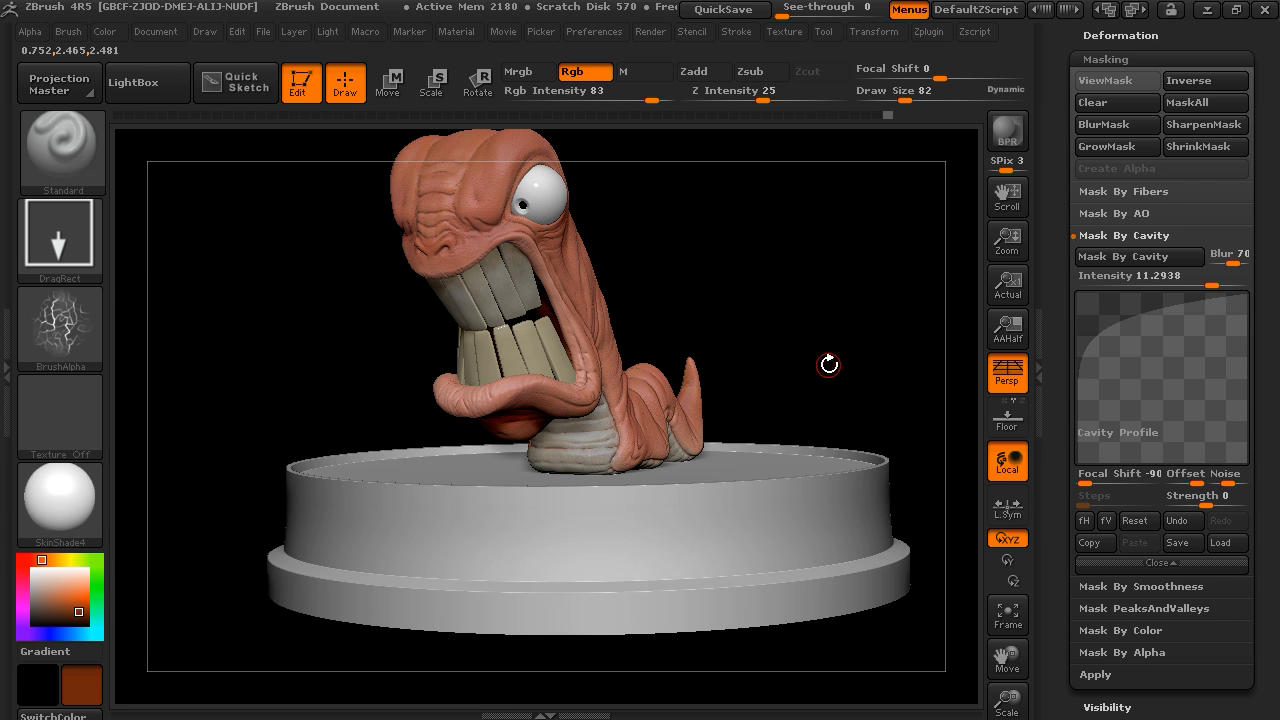
pyautogui.moveTo(795, 342); pyautogui.dragTo(799, 460)
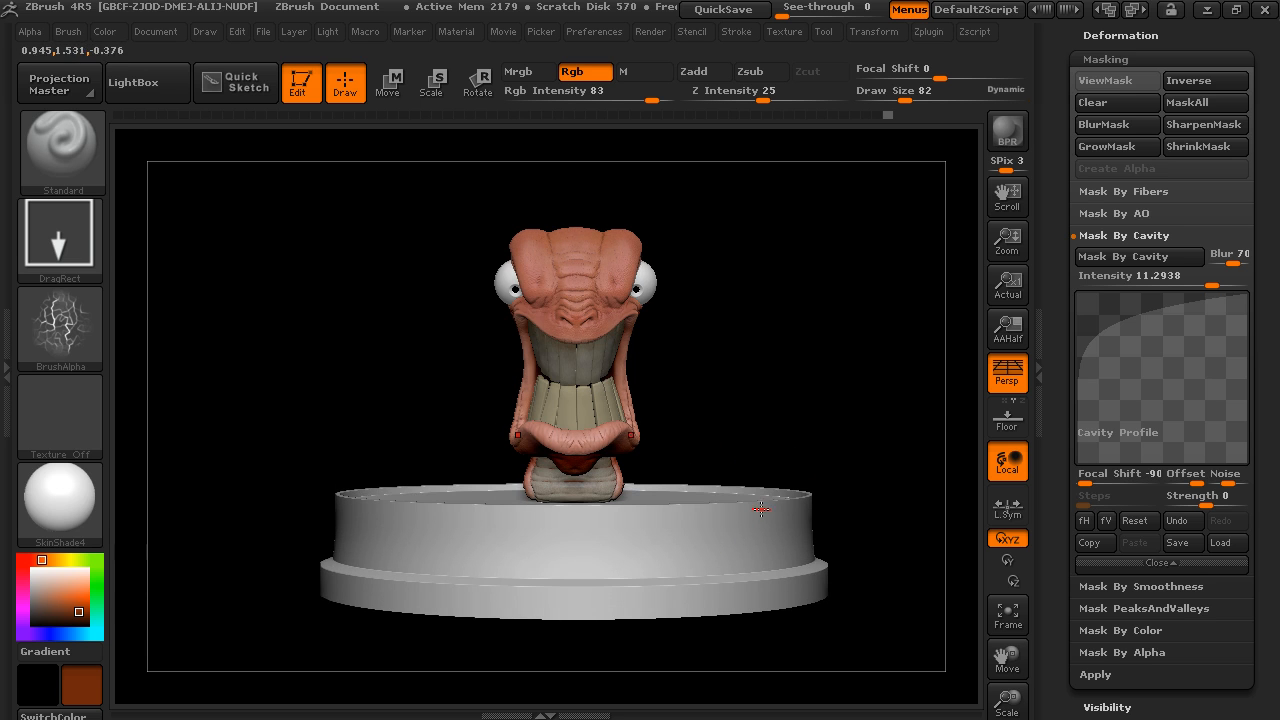